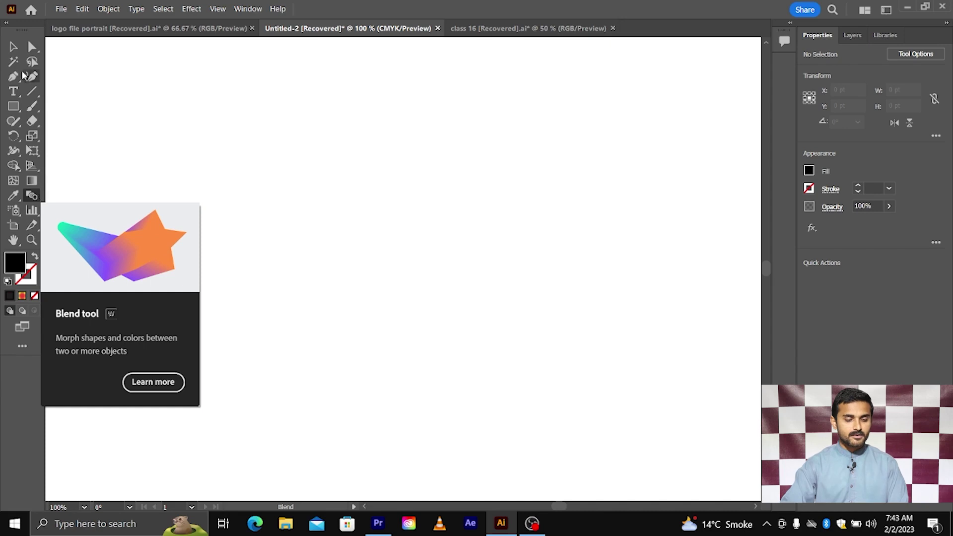
Step: Draw a black circle about 76 pt wide in the upper part of the blank canvas with the Ellipse tool
left_click(14, 46)
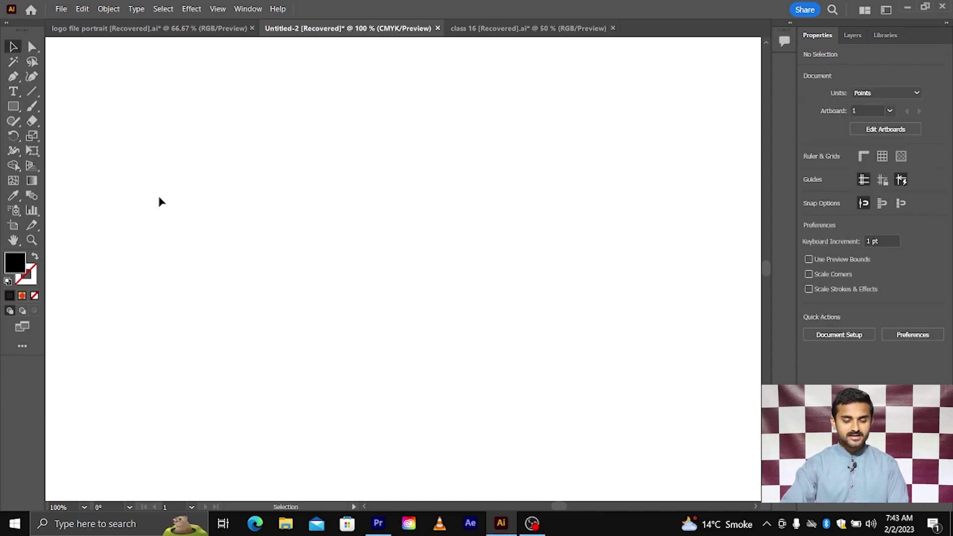
left_click(9, 109)
right_click(9, 113)
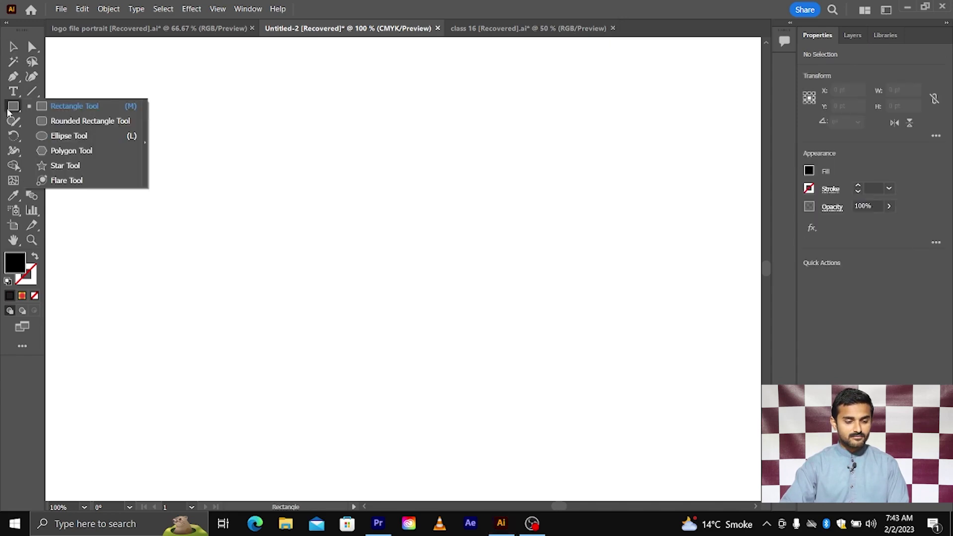
left_click(54, 135)
left_click_drag(183, 189, 220, 226)
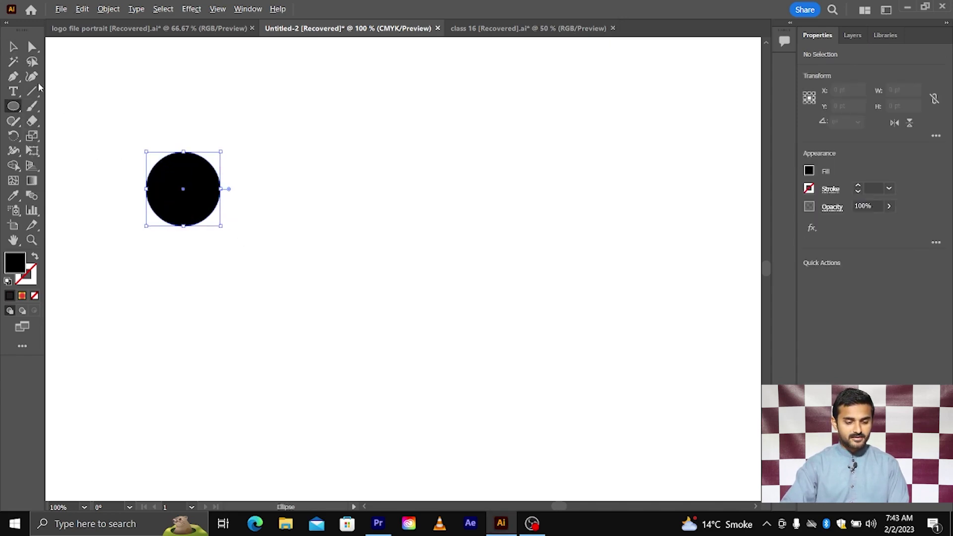
left_click(11, 47)
scroll(229, 148, "right", 2)
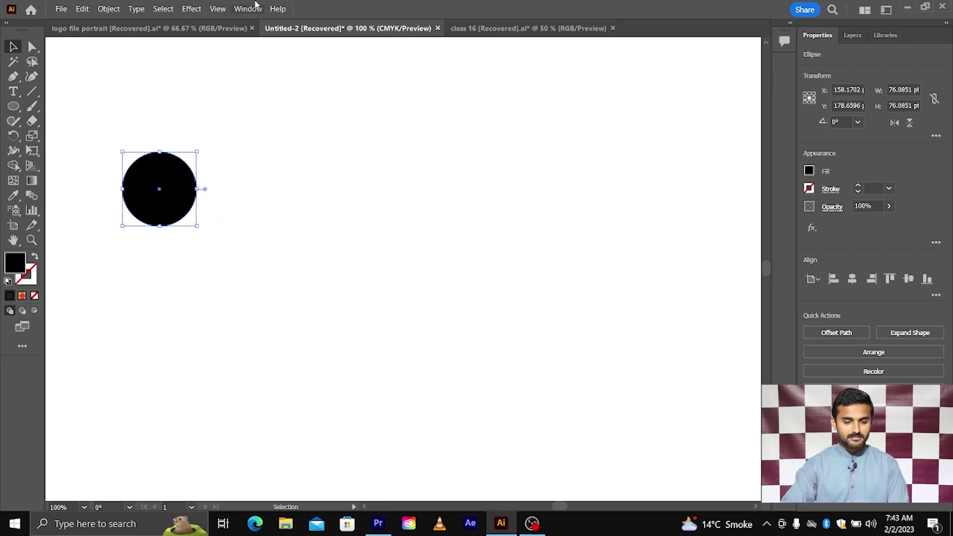
Step: Show the color swatches and fill the circle with the yellow-to-red linear gradient
left_click(248, 8)
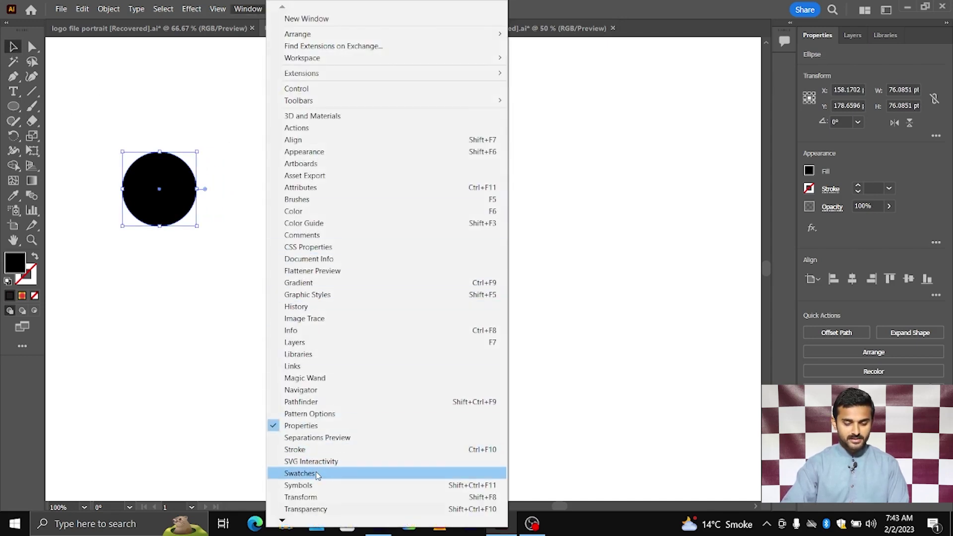
left_click(316, 473)
left_click_drag(600, 214, 595, 315)
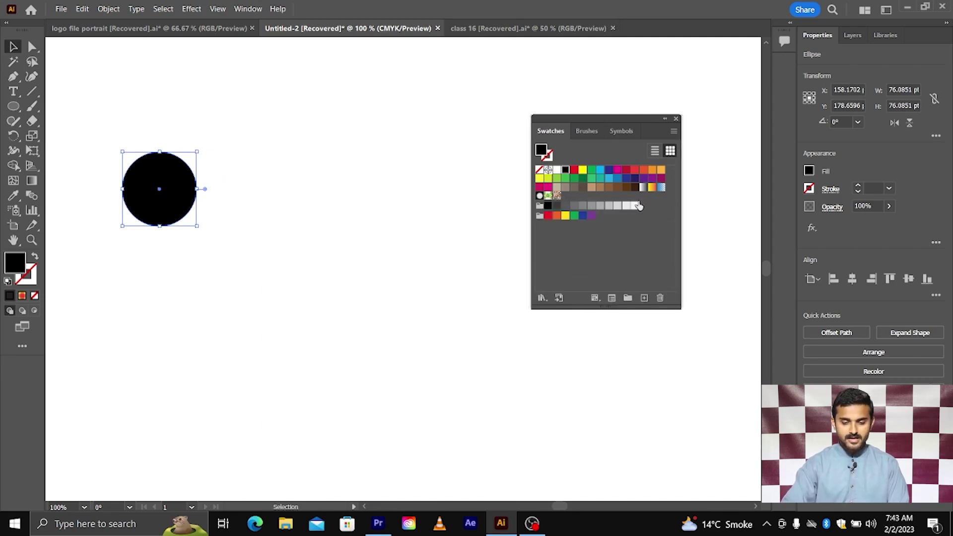
left_click(653, 189)
left_click(300, 217)
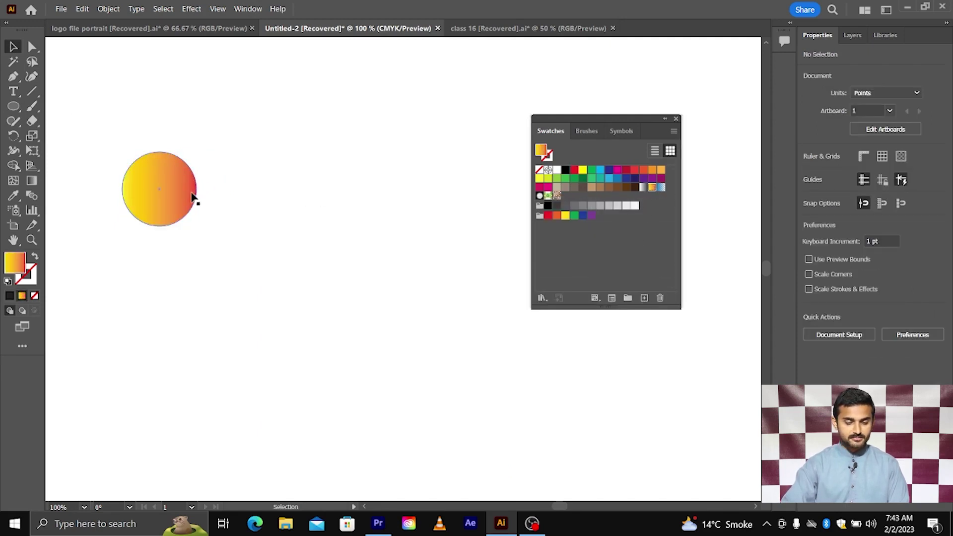
Step: Shrink the gradient circle to about 40 pt and place a copy rotated 180° beside it, level with the original
left_click_drag(184, 192, 157, 200)
left_click_drag(169, 161, 213, 238)
left_click(177, 198)
left_click(213, 239)
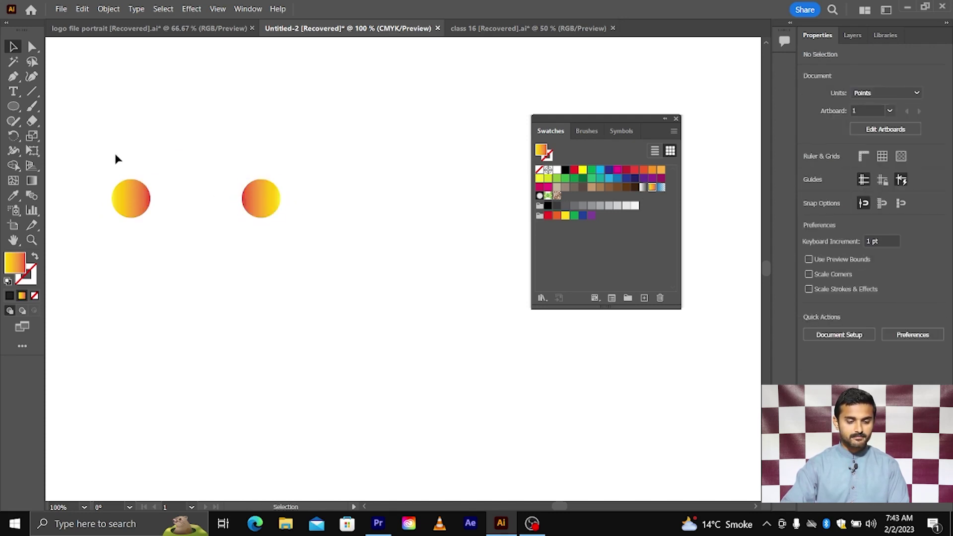
Step: Blend the two gradient circles using Specified Steps spacing with 5 steps
left_click_drag(115, 154, 326, 257)
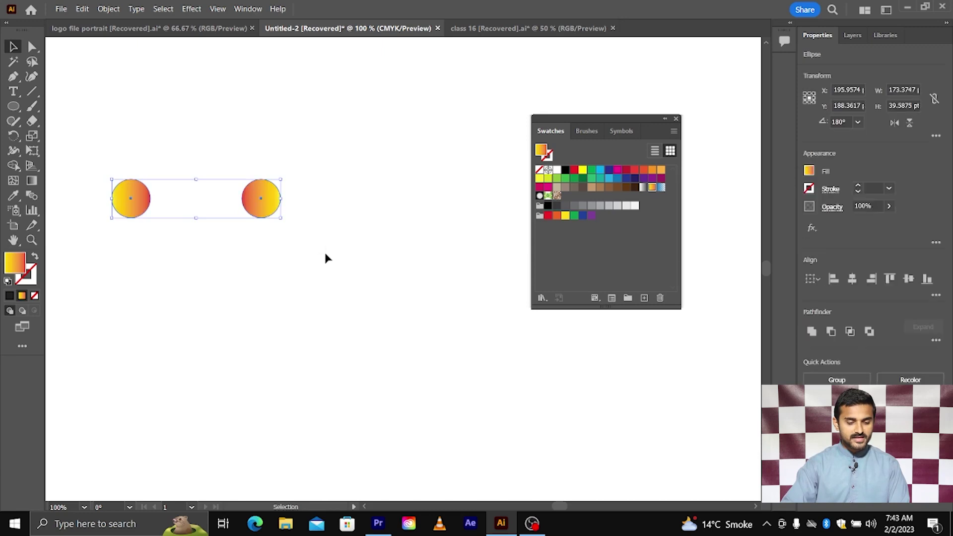
double_click(32, 196)
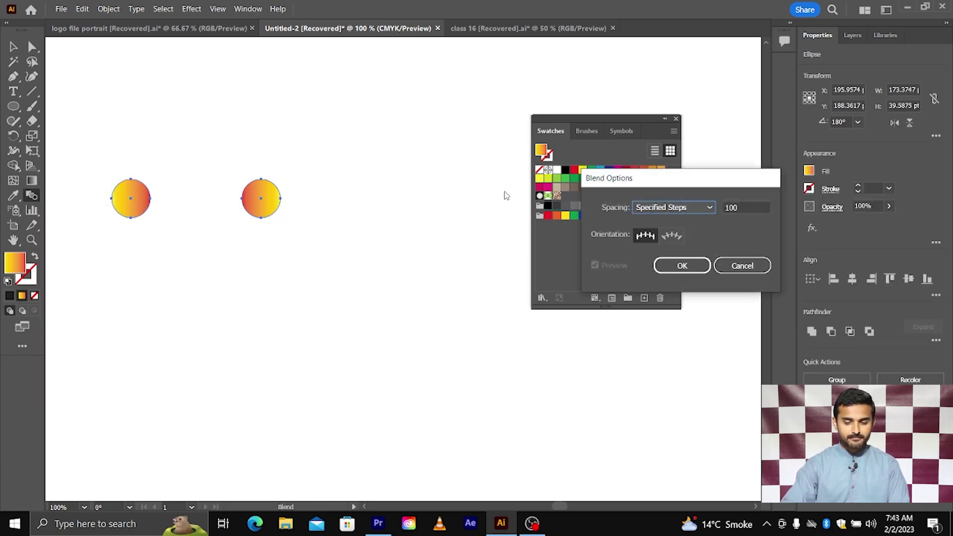
left_click_drag(606, 182, 324, 132)
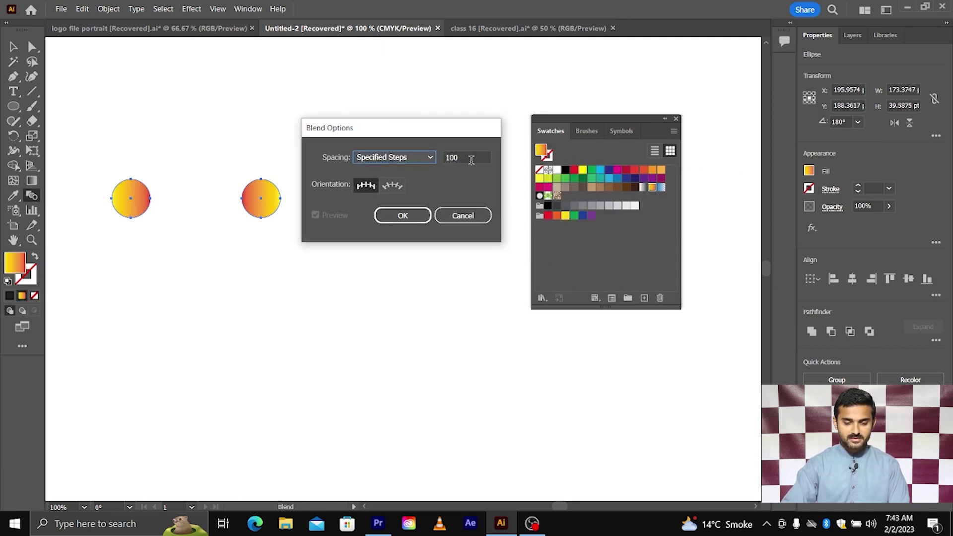
left_click_drag(471, 159, 449, 157)
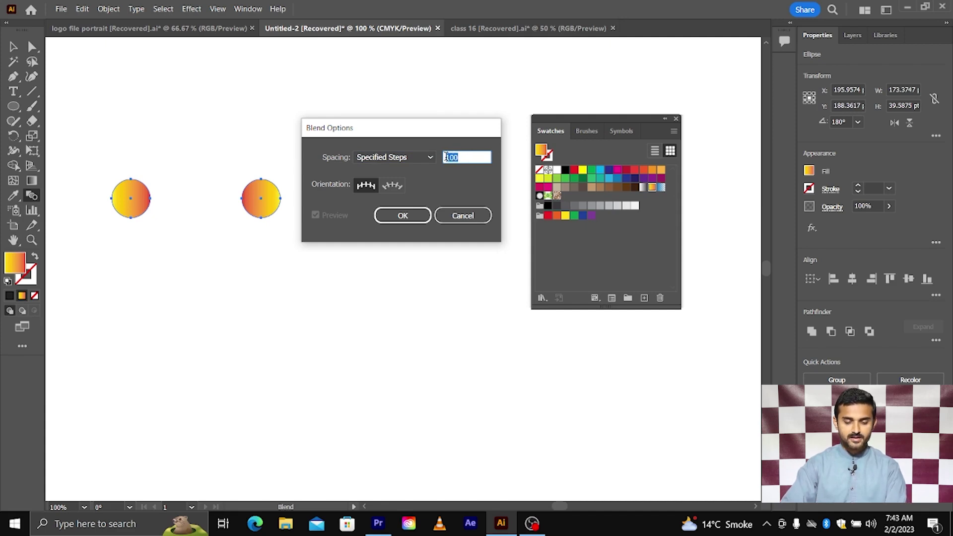
type("5")
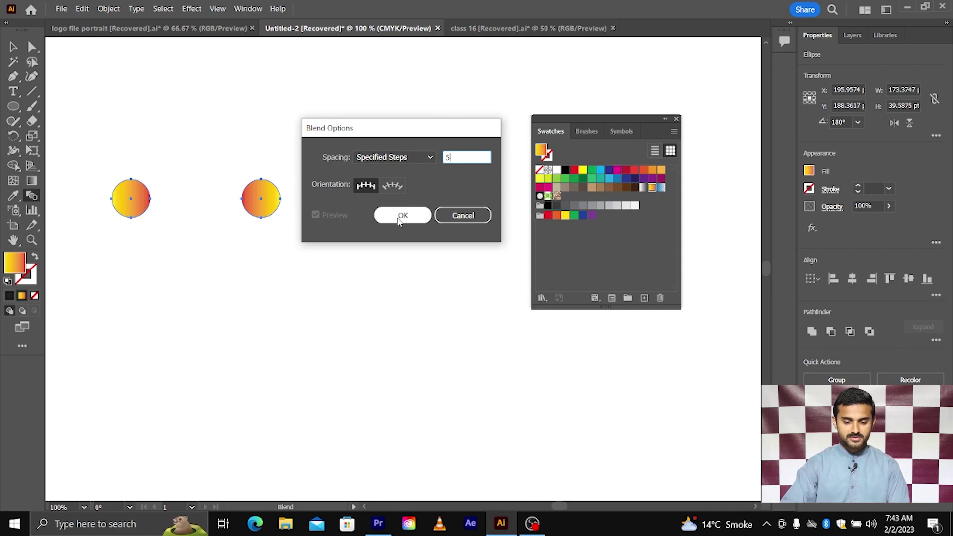
left_click(400, 216)
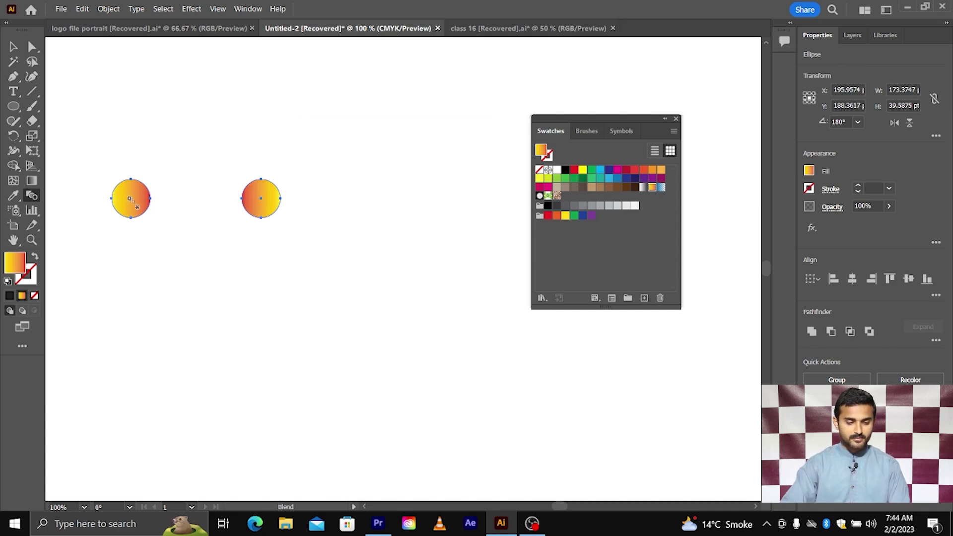
left_click(265, 199)
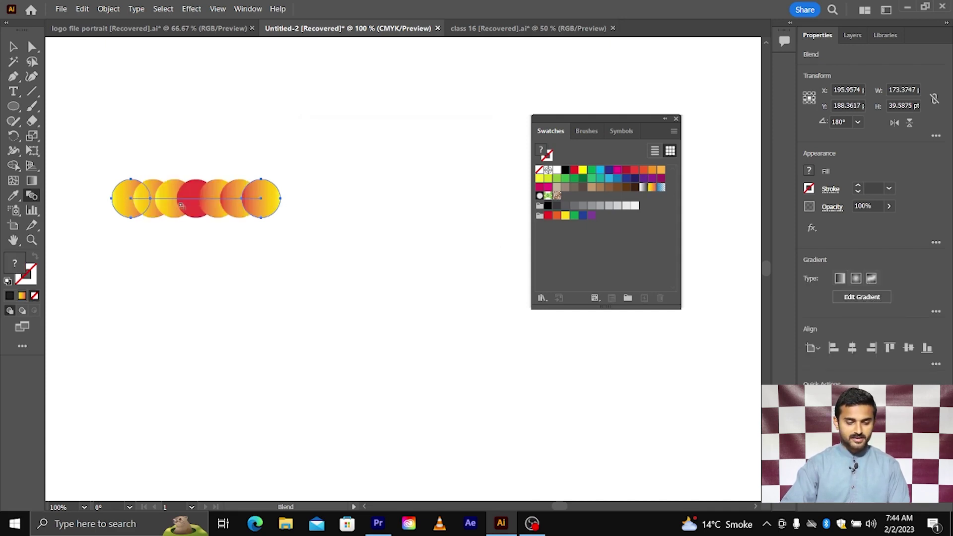
Step: Inspect the 5-step blend up close and delete it from the canvas
scroll(125, 201, "up", 1)
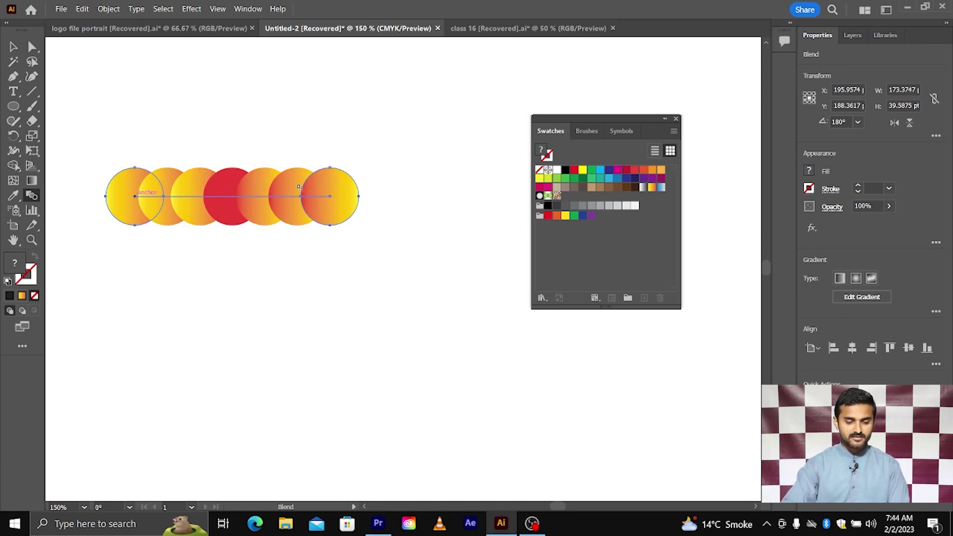
scroll(72, 89, "left", 1)
left_click(14, 47)
left_click(178, 97)
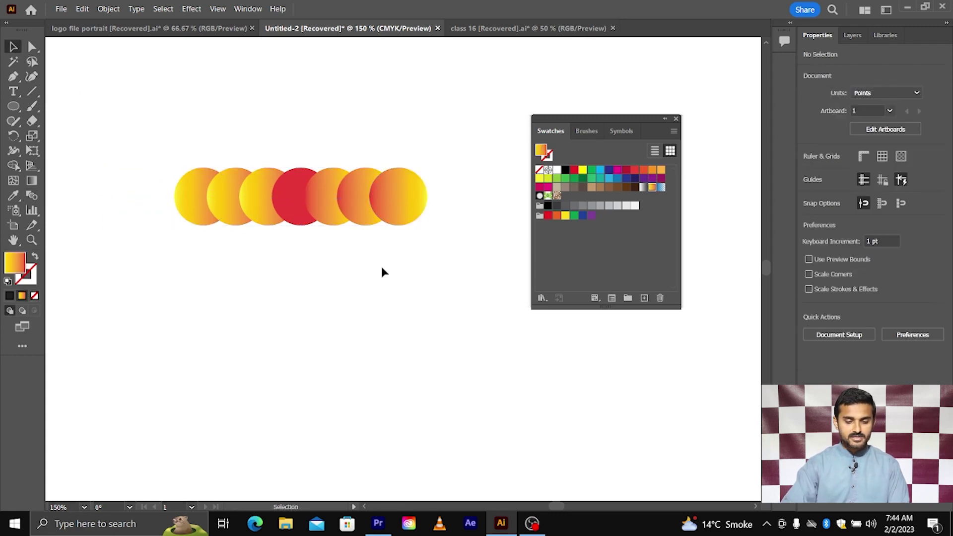
left_click(346, 218)
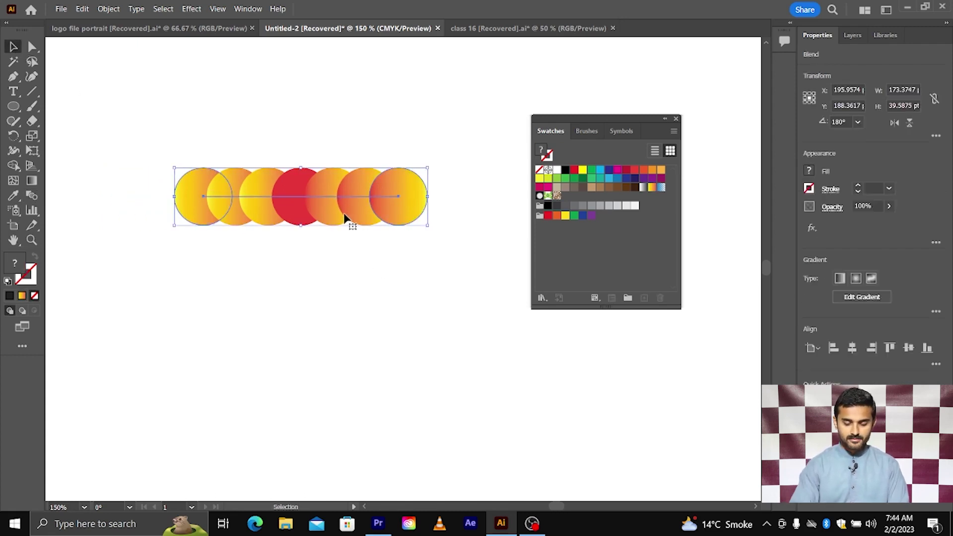
key("Delete")
Step: Draw a gradient circle about 24.5 pt wide and place a copy about 105 pt to its right
left_click(13, 106)
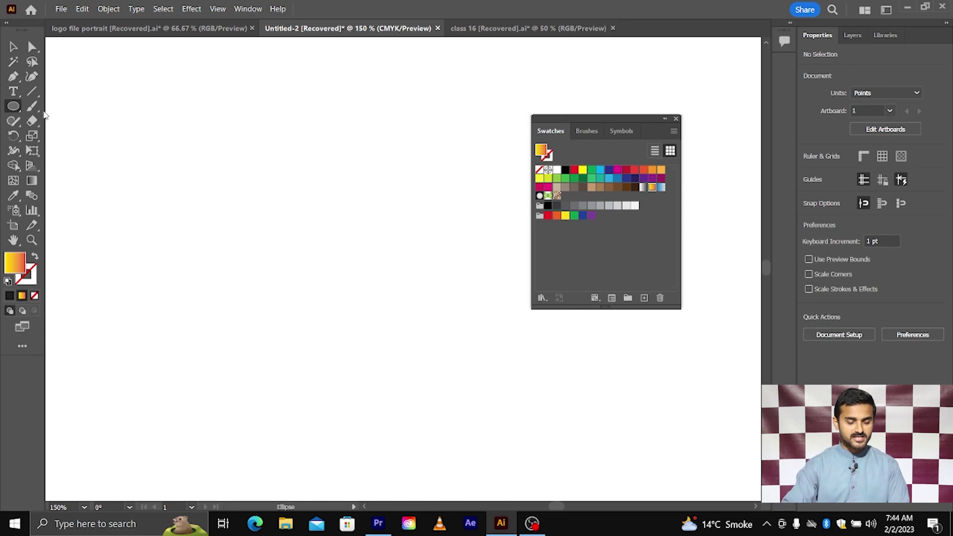
mouse_move(130, 123)
left_mouse_down()
mouse_move(150, 142)
mouse_move(150, 128)
mouse_move(276, 130)
left_mouse_up()
left_click(16, 47)
left_click(82, 93)
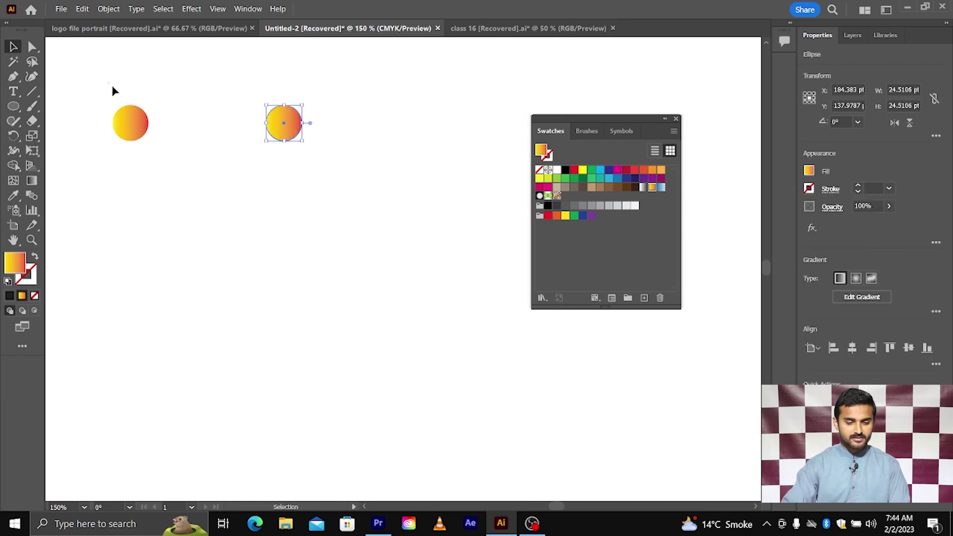
Step: Blend the two small gradient circles using Specified Steps spacing with 500 steps
left_click_drag(112, 91, 354, 184)
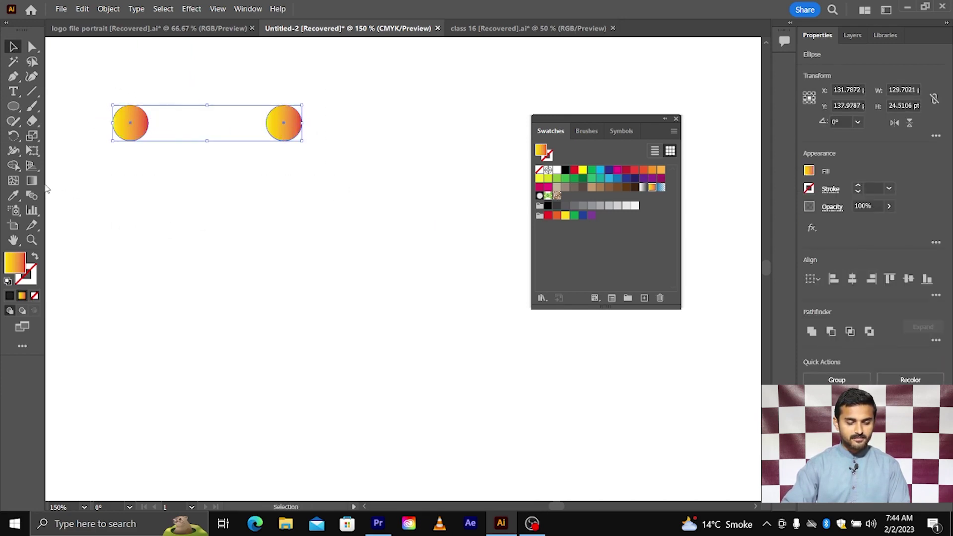
double_click(32, 196)
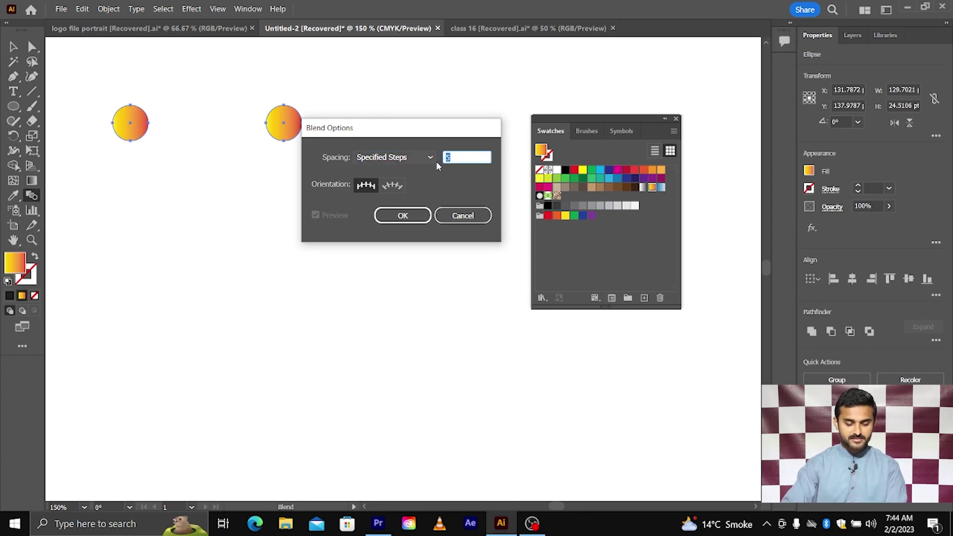
type("500")
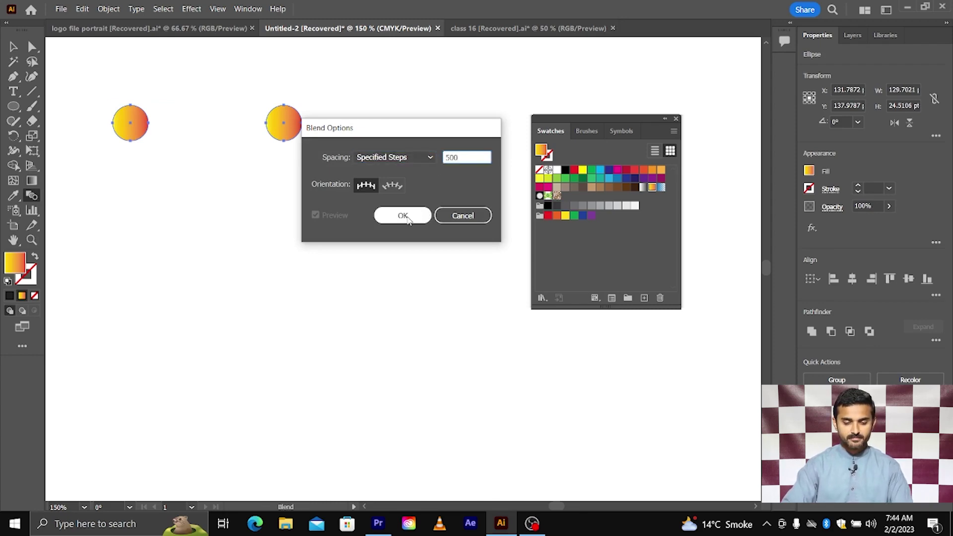
left_click(406, 218)
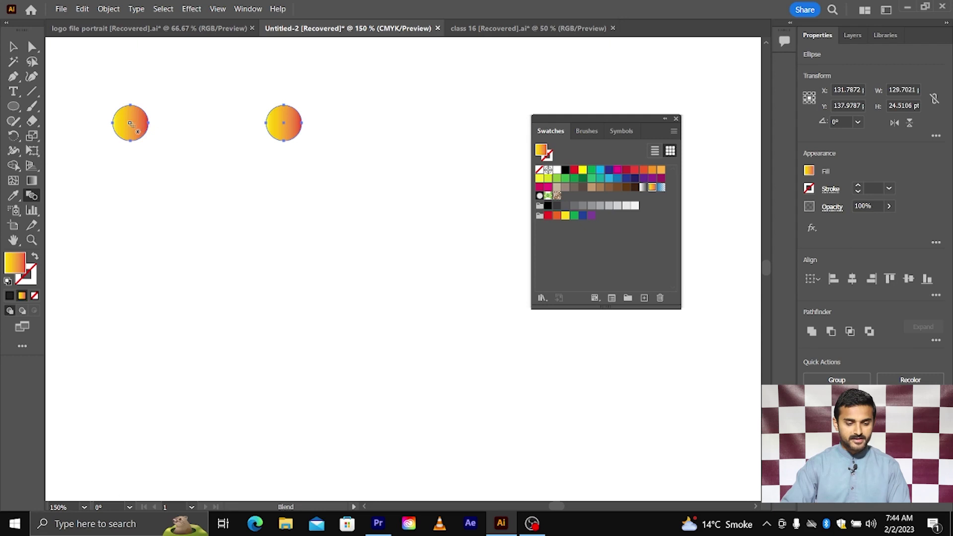
left_click(282, 125)
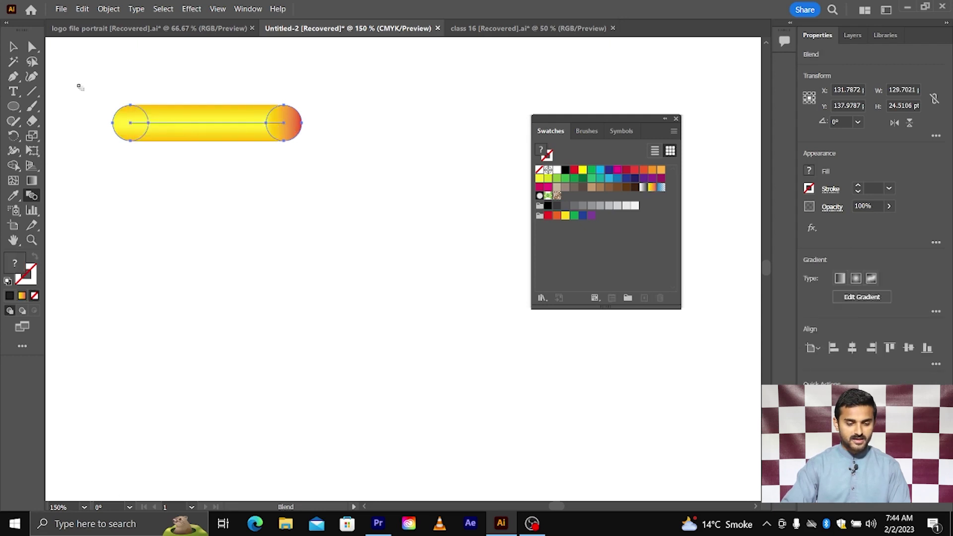
Step: Shift the blended bar slightly down and to the right, leave it deselected, and inspect its smooth color transition
left_click(20, 48)
left_click(159, 69)
left_click_drag(218, 128, 249, 147)
scroll(273, 179, "up", 3)
scroll(277, 177, "up", 2)
scroll(276, 177, "down", 6)
left_click(213, 111)
scroll(203, 119, "right", 2)
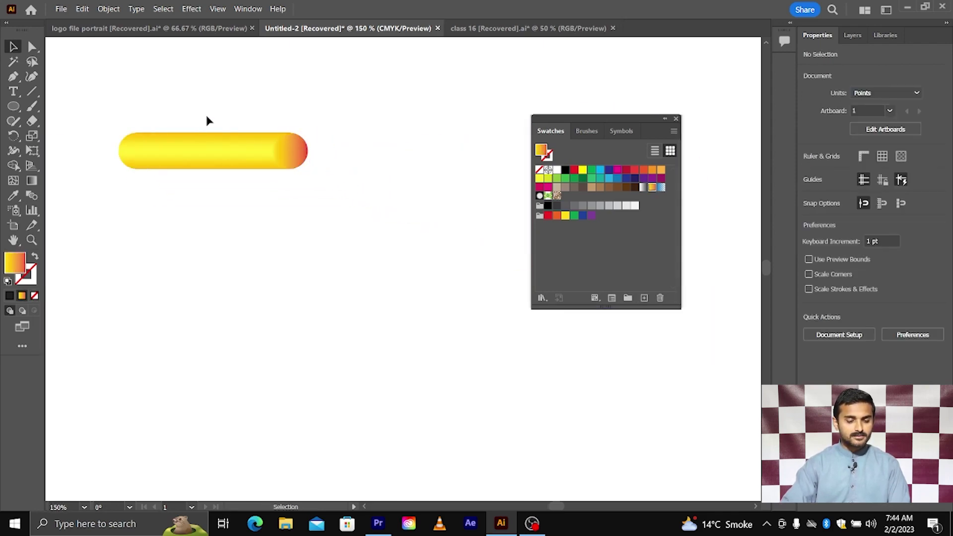
scroll(204, 116, "right", 1)
scroll(163, 120, "down", 1)
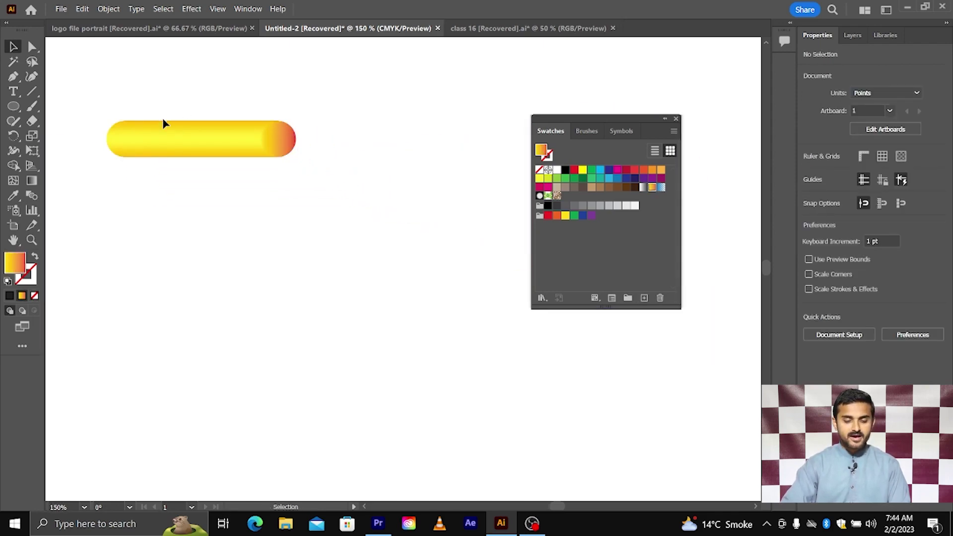
scroll(164, 122, "right", 1)
Step: Move the blended bar slightly up and to the left, and leave it deselected
left_click(201, 148)
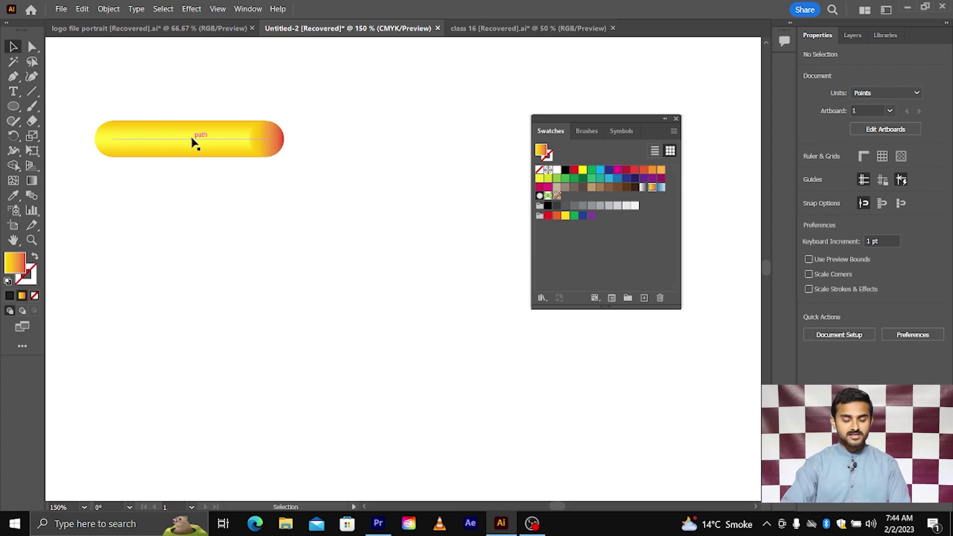
left_click_drag(192, 139, 178, 128)
left_click(173, 172)
Step: Draw a 32-point gradient star with an outer radius of about 70 pt in the empty area below the bar
scroll(173, 172, "right", 1)
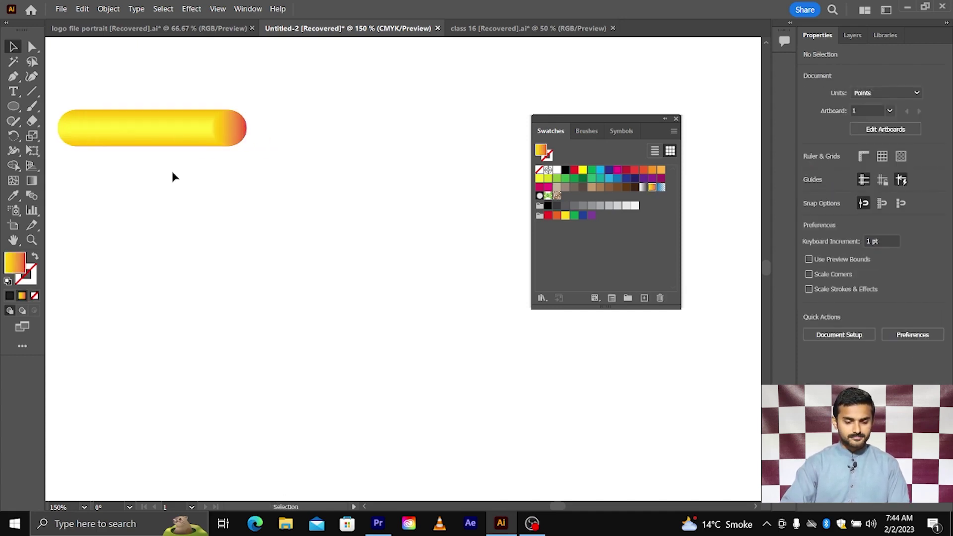
scroll(168, 161, "down", 1)
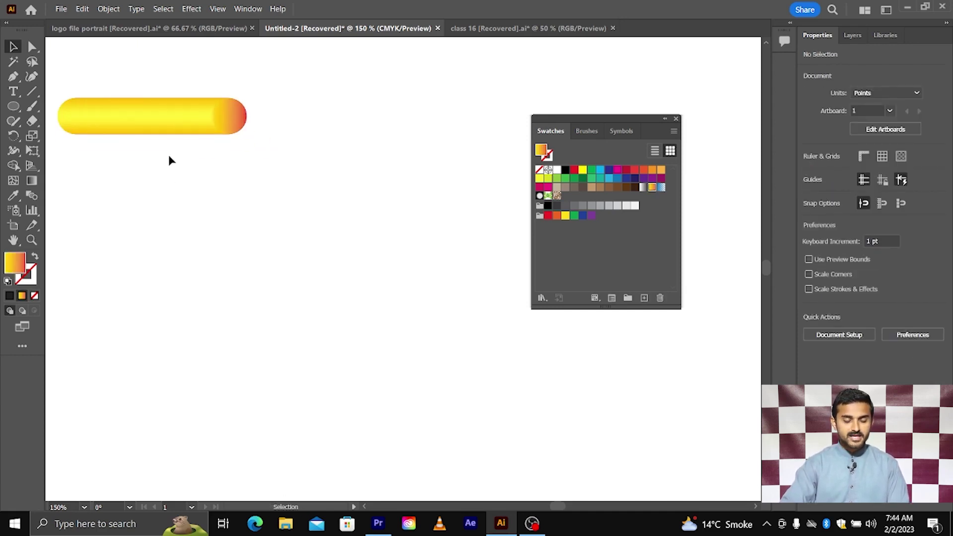
scroll(169, 161, "down", 6)
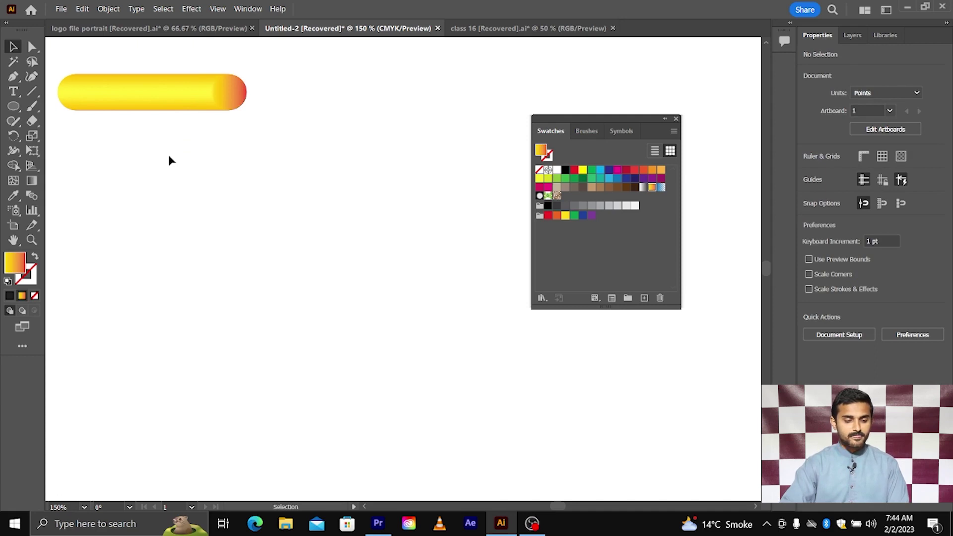
left_click(14, 106)
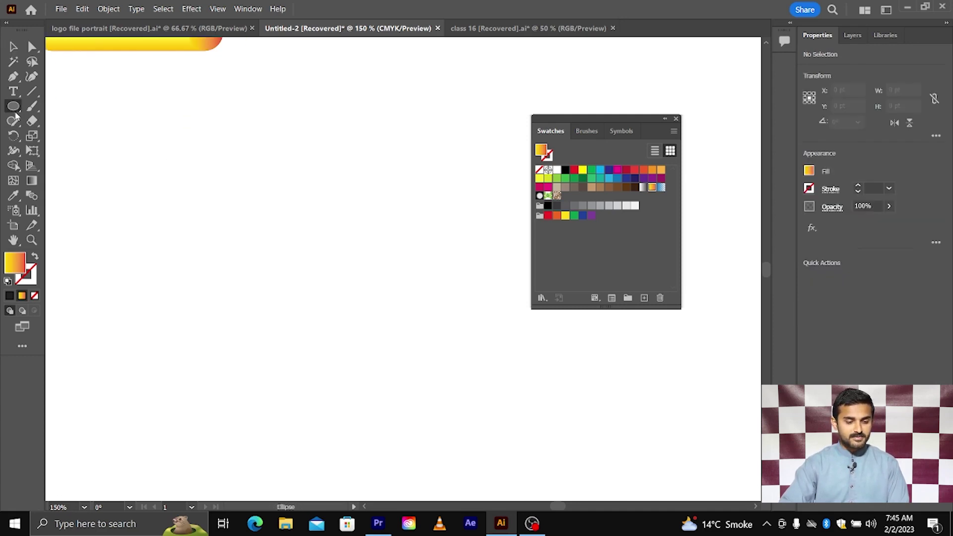
left_click(68, 166)
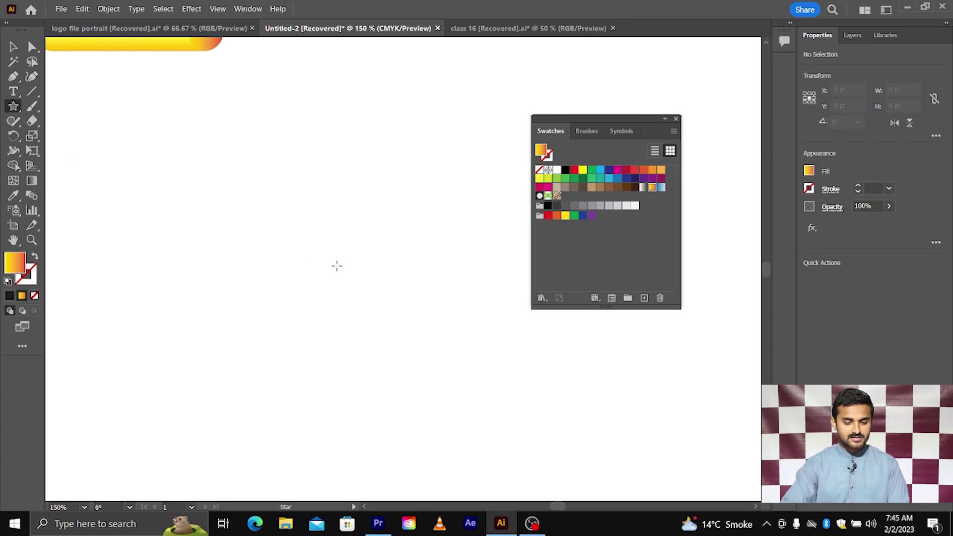
left_click_drag(337, 265, 401, 343)
Step: Add a 6-point star with radii of 69.6534 pt and 34.8267 pt, overlapping the many-pointed star's lower right
left_click(402, 344)
left_click(478, 271)
left_click_drag(478, 272, 446, 272)
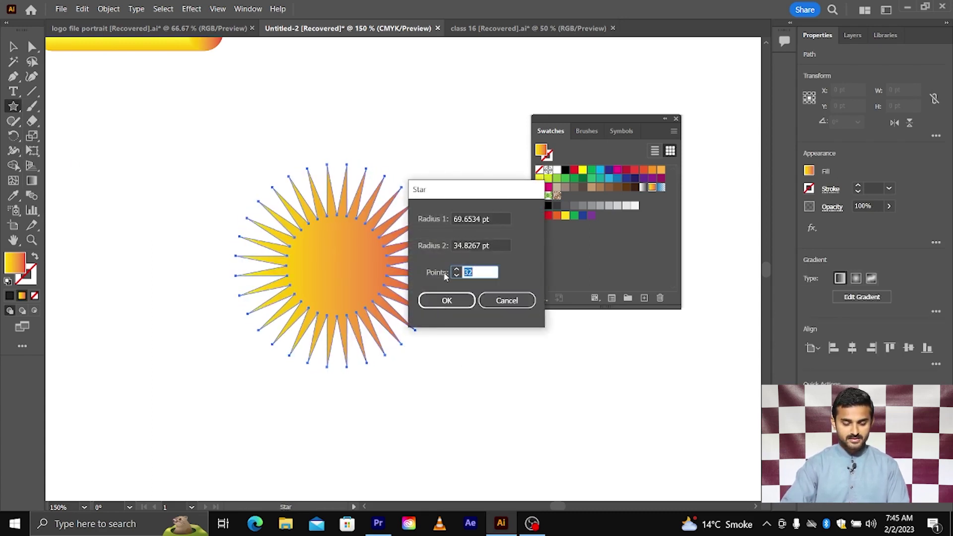
type("6")
left_click(447, 300)
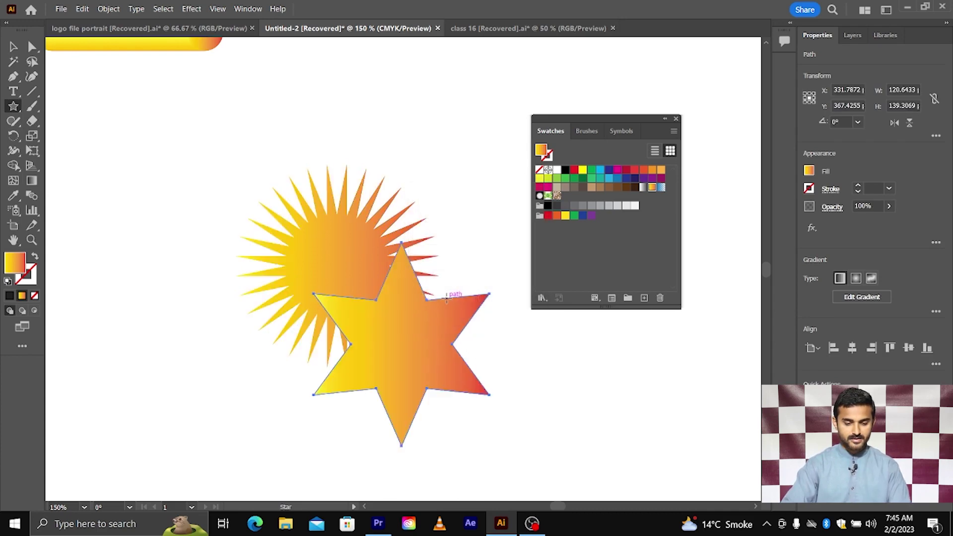
Step: Delete the many-pointed star and move the six-point star up and to the left into the empty area
left_click(18, 52)
left_click(335, 238)
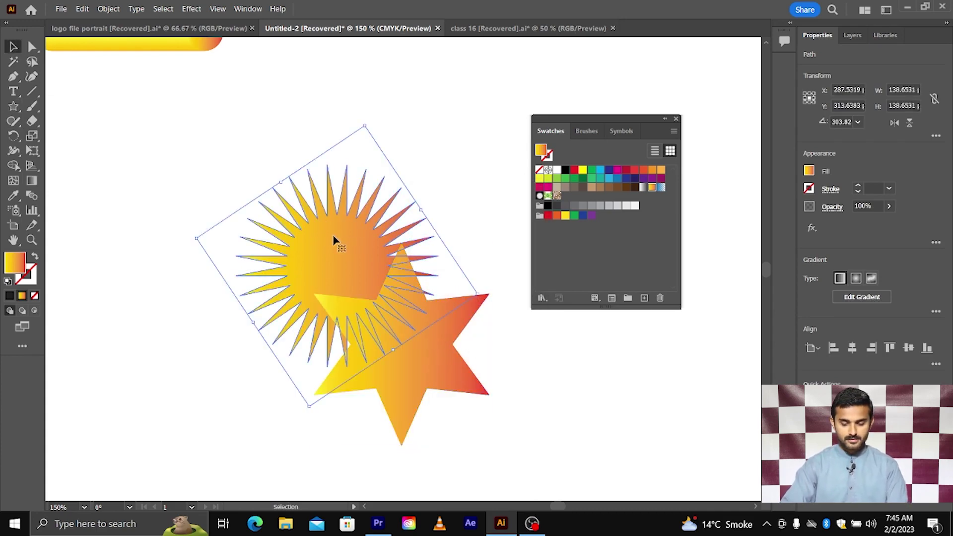
key("Delete")
left_click_drag(389, 313, 276, 213)
scroll(314, 229, "down", 2)
scroll(313, 229, "up", 2)
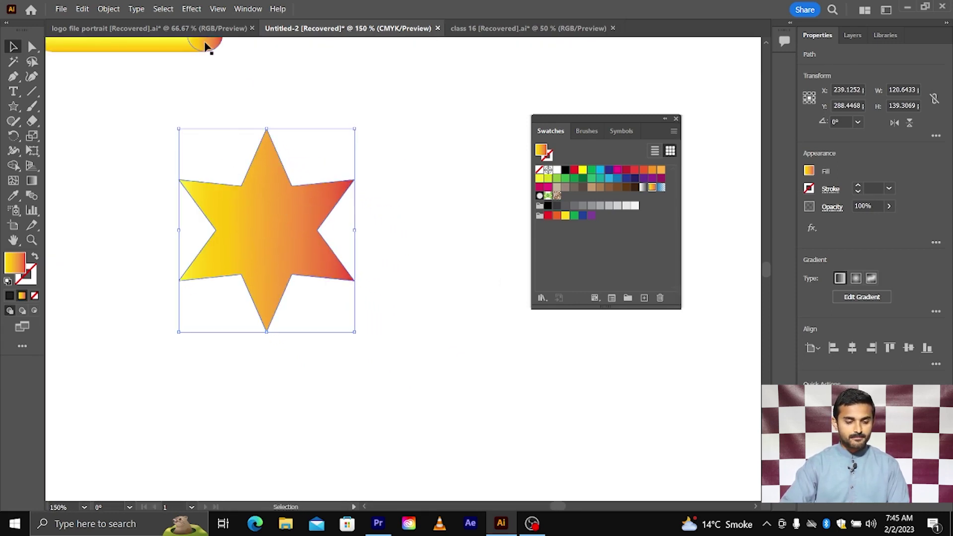
Step: Preview the Pucker & Bloat effect on the six-point star with bloat amounts of 40% and 123%
left_click(188, 11)
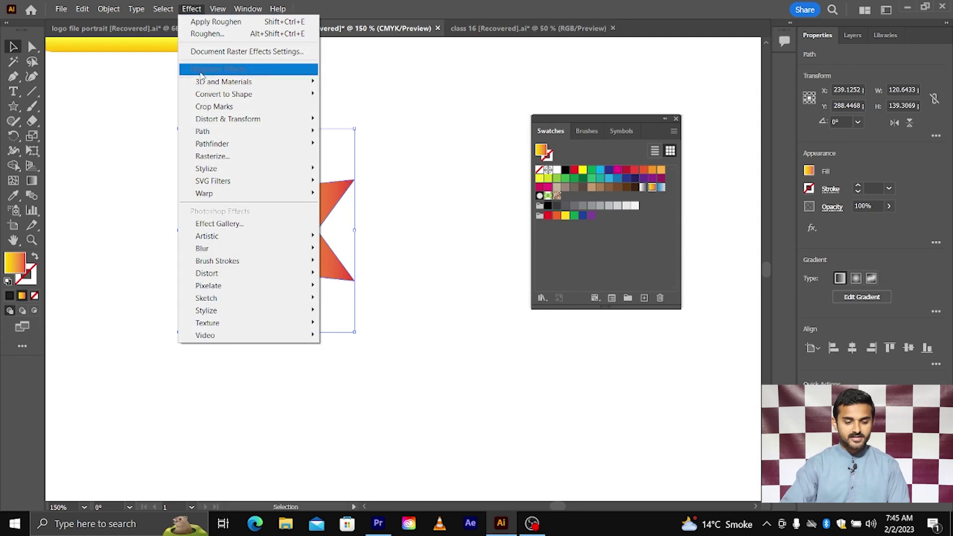
mouse_move(222, 121)
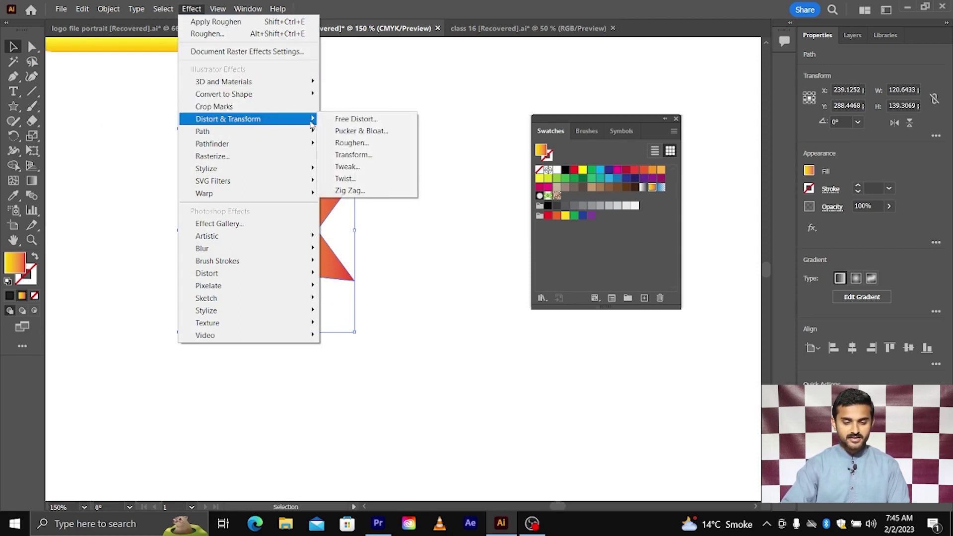
left_click(339, 131)
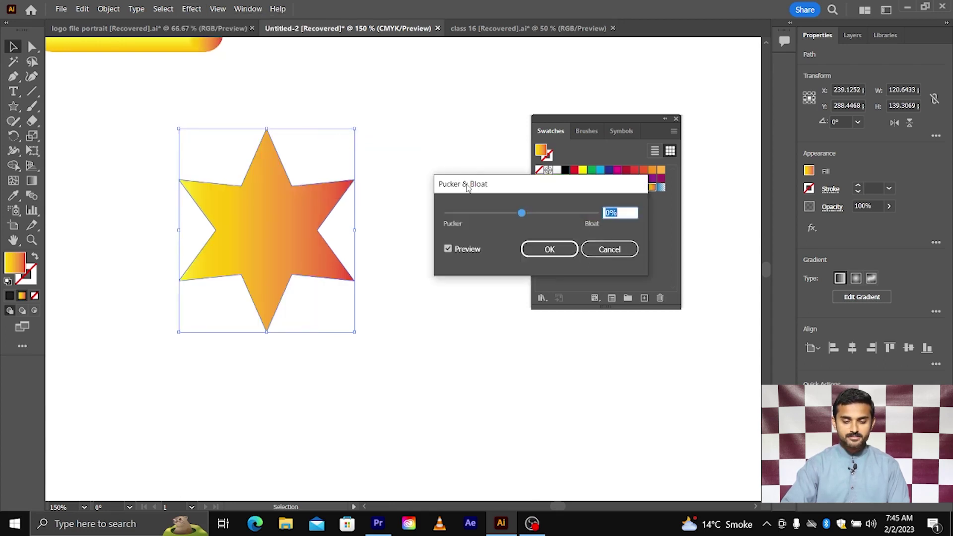
left_click_drag(462, 184, 438, 170)
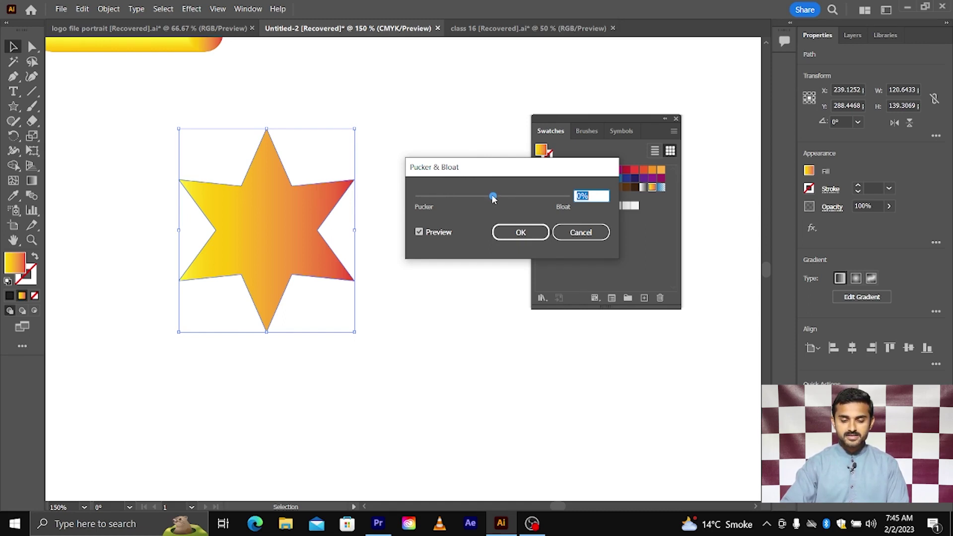
left_click_drag(493, 199, 507, 199)
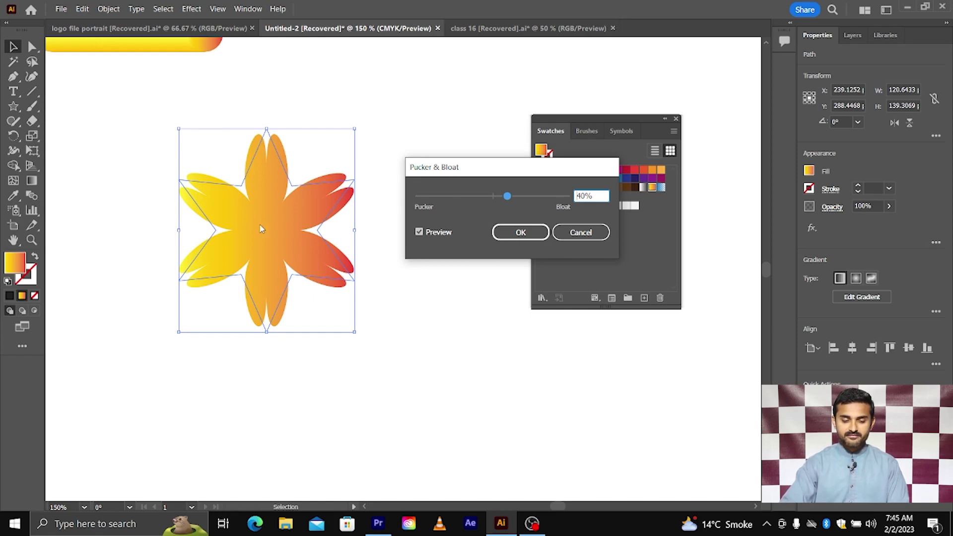
left_click_drag(504, 197, 538, 196)
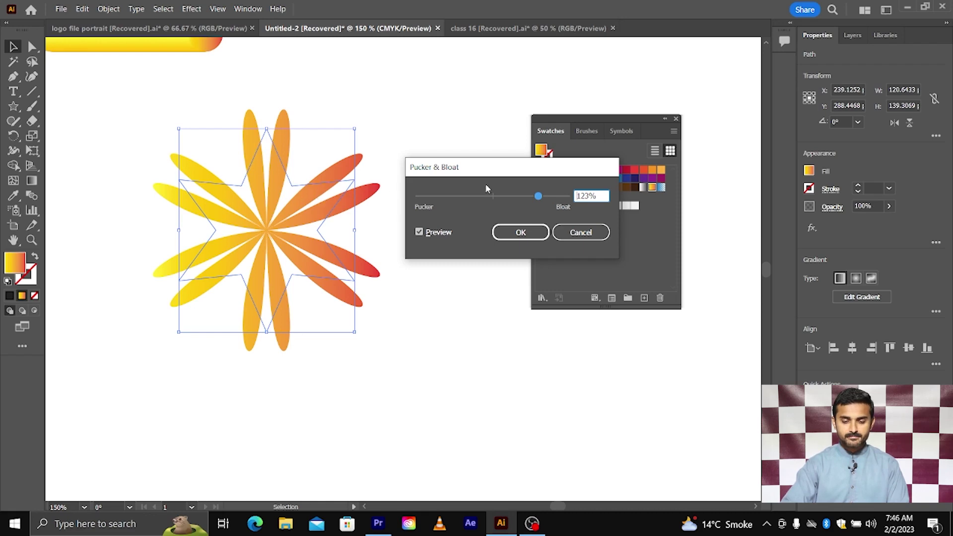
Step: Preview pucker amounts of -69%, -122% and -147% on the six-point star, and cancel the effect
left_click_drag(498, 196, 467, 197)
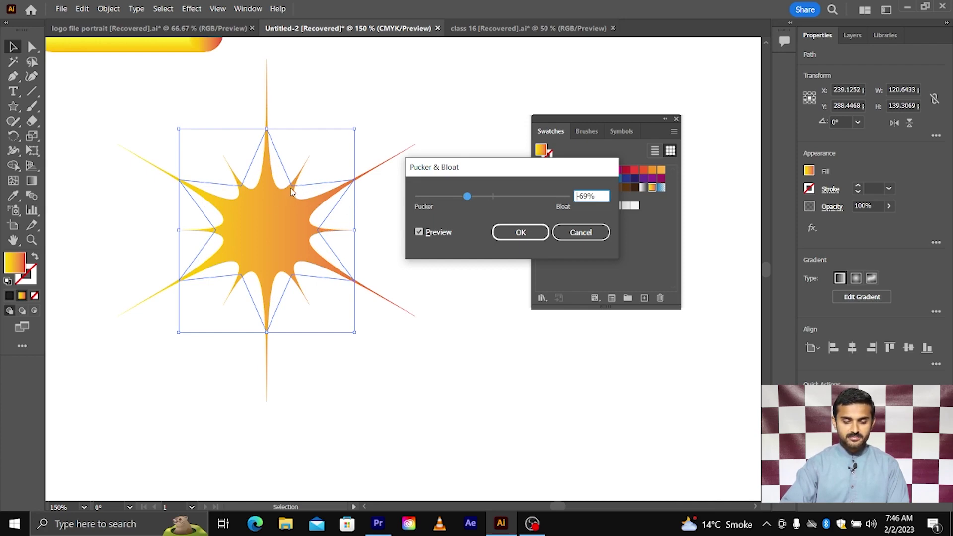
left_click_drag(461, 197, 449, 200)
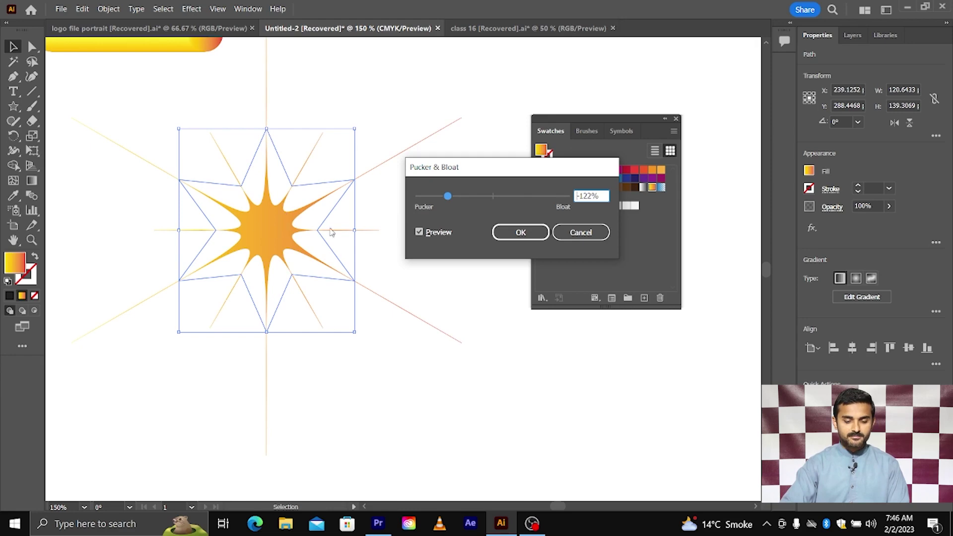
left_click_drag(433, 199, 437, 199)
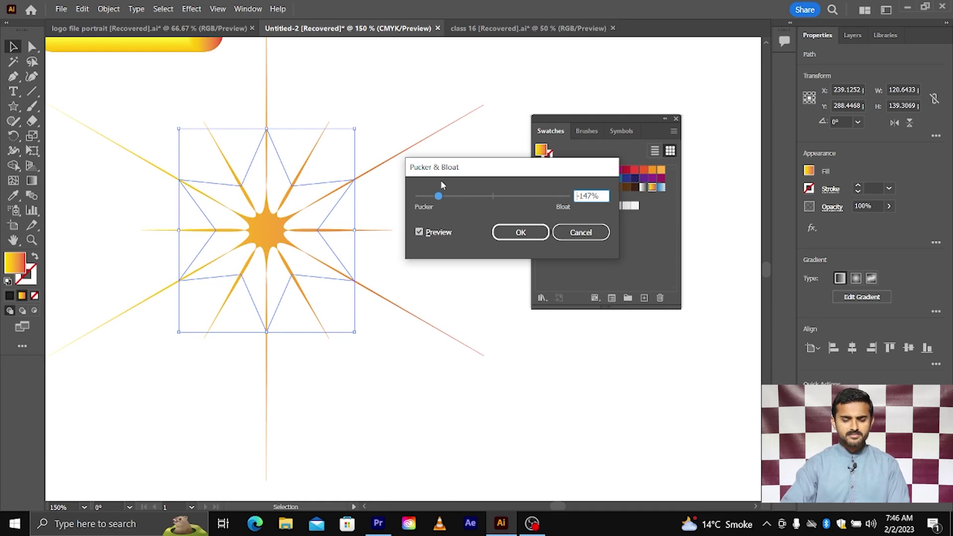
left_click(576, 234)
Step: Delete the six-point star from the artboard
left_click(486, 268)
left_click(257, 199)
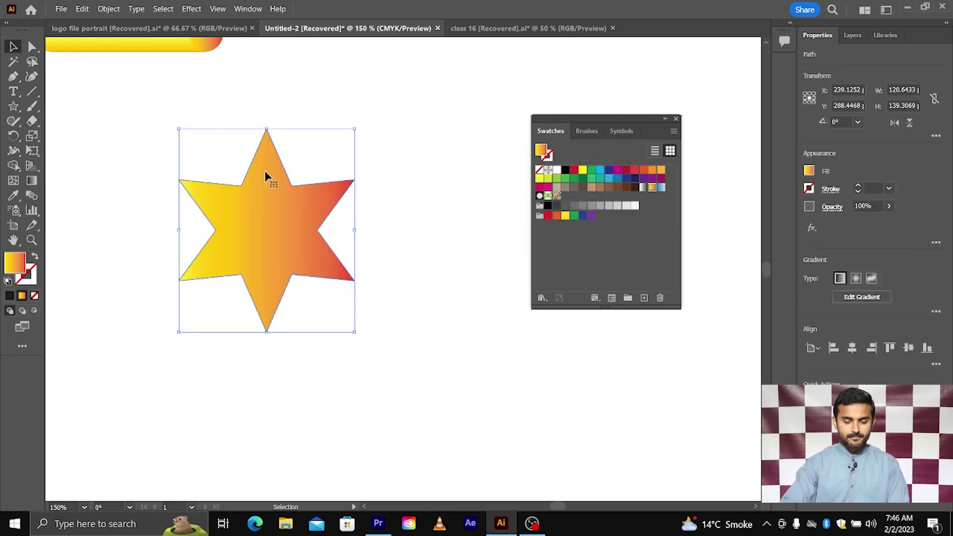
key("Delete")
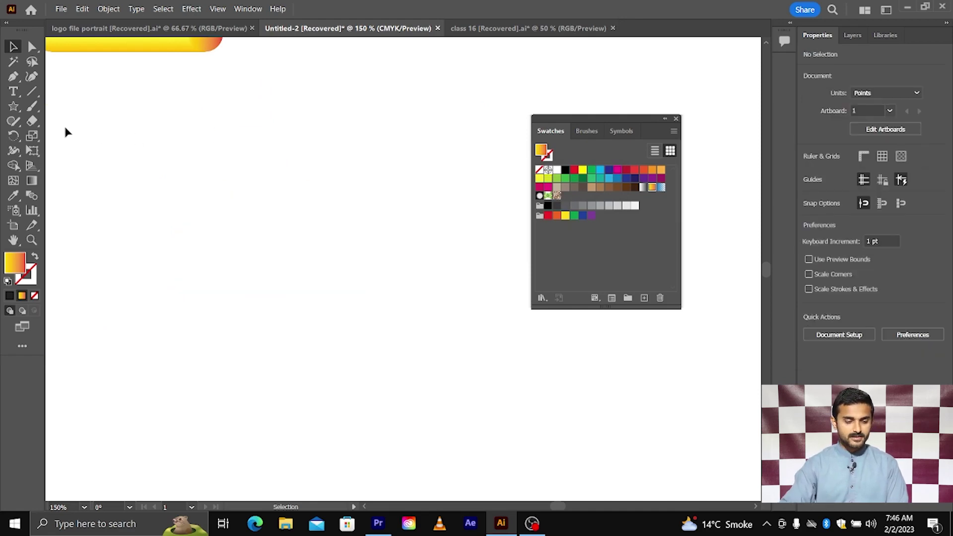
Step: Create an 8-sided polygon with a 50 pt radius in the empty area and fill it with green
left_click_drag(13, 106, 56, 151)
left_click(291, 244)
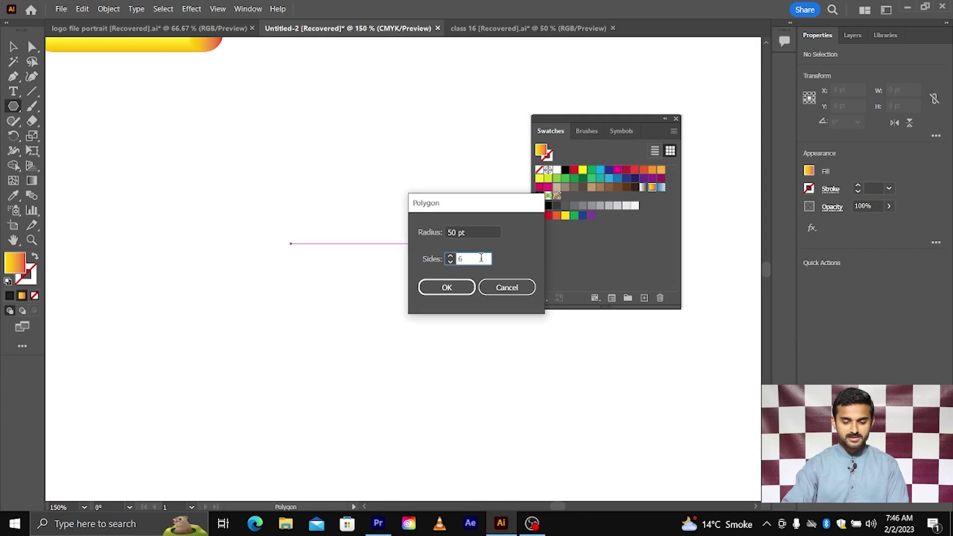
left_click_drag(481, 258, 448, 258)
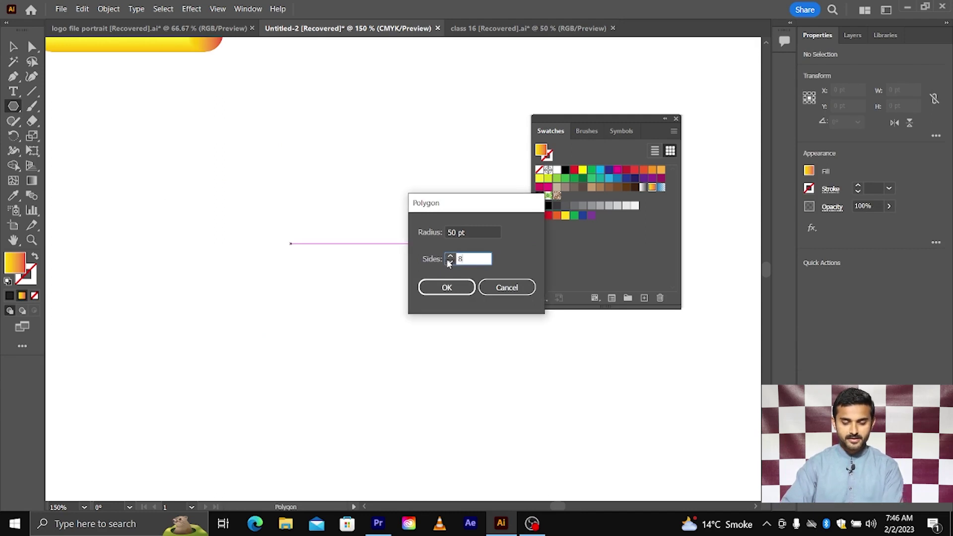
left_click(447, 288)
left_click(14, 60)
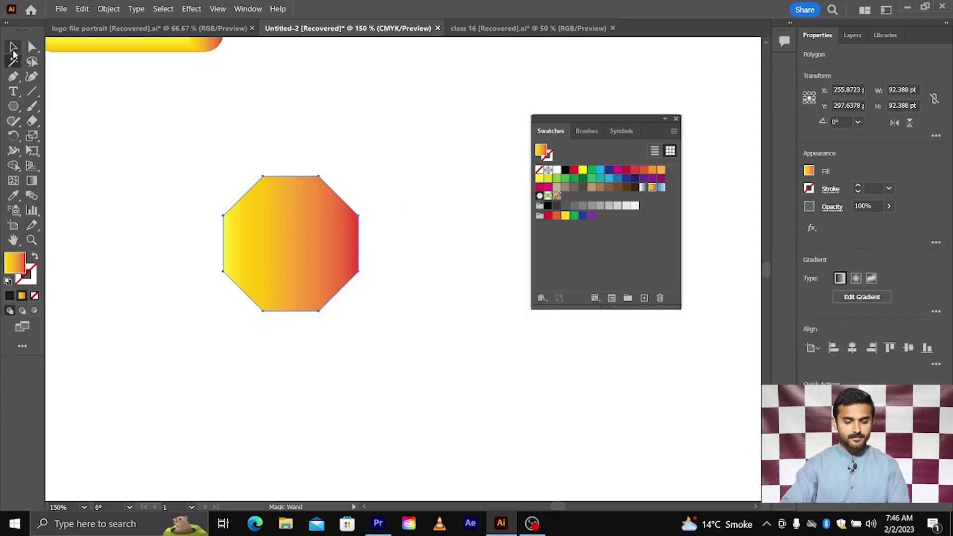
left_click(14, 49)
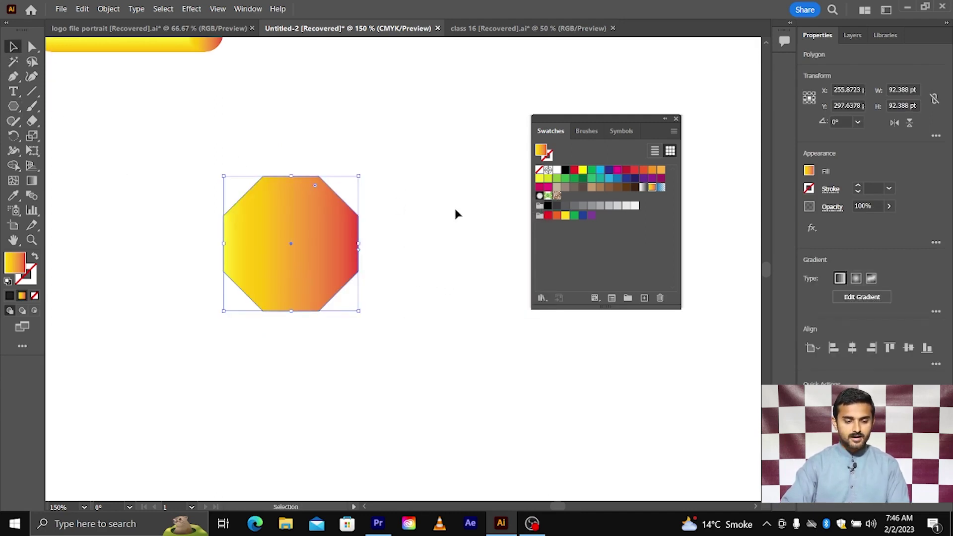
left_click(593, 171)
scroll(285, 206, "up", 1)
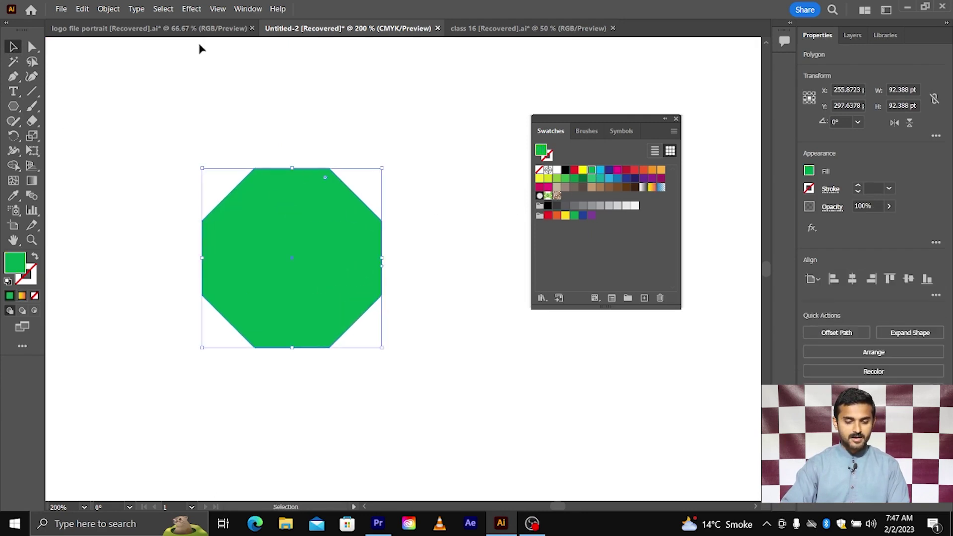
Step: Apply Pucker & Bloat to the green octagon with a bloat of 90% to form a petaled flower
left_click(195, 11)
mouse_move(251, 118)
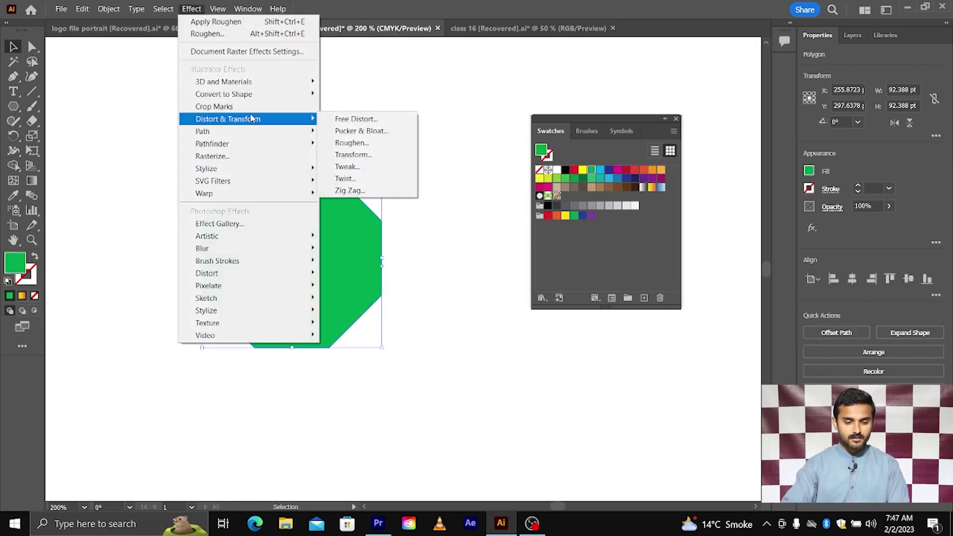
left_click(352, 130)
left_click_drag(496, 195, 529, 199)
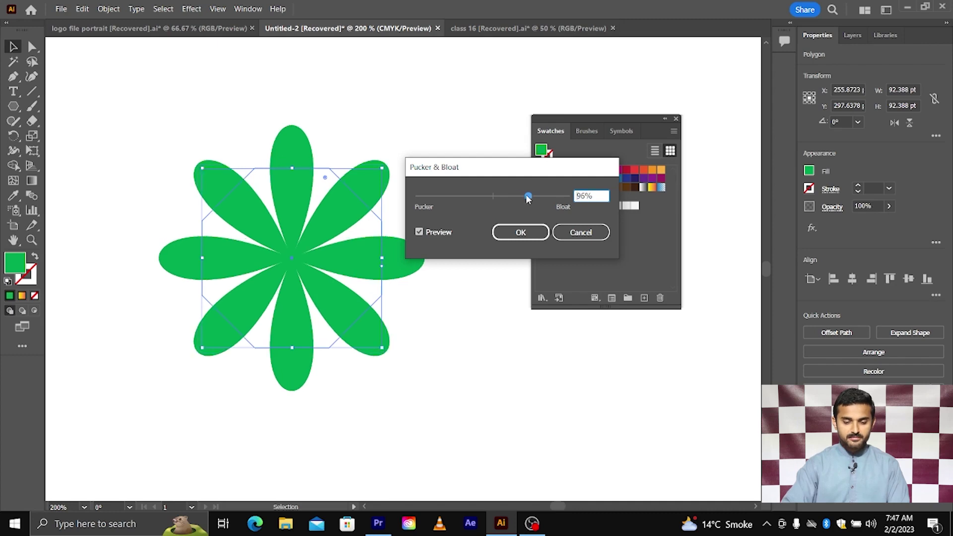
left_click_drag(494, 168, 524, 143)
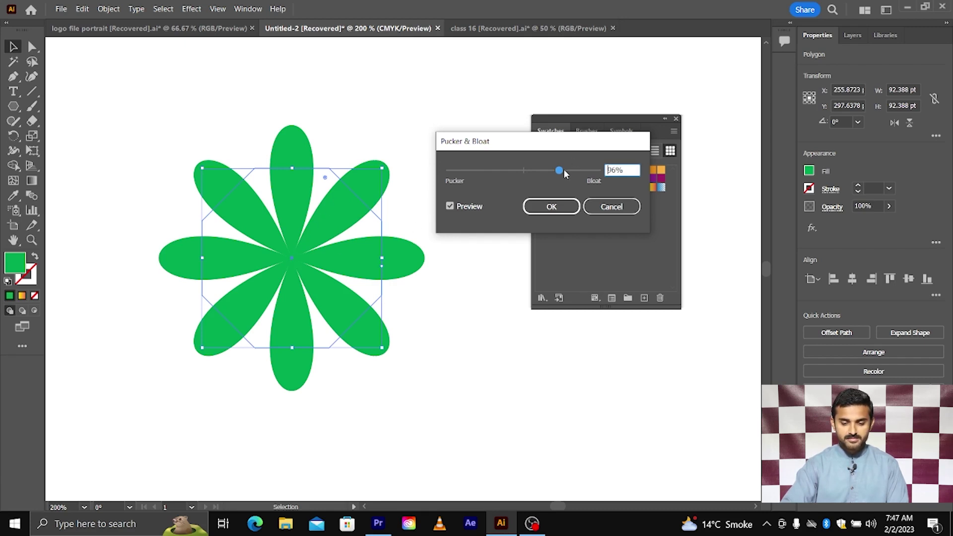
mouse_move(564, 168)
left_mouse_down()
mouse_move(599, 176)
mouse_move(481, 179)
mouse_move(557, 173)
left_mouse_up()
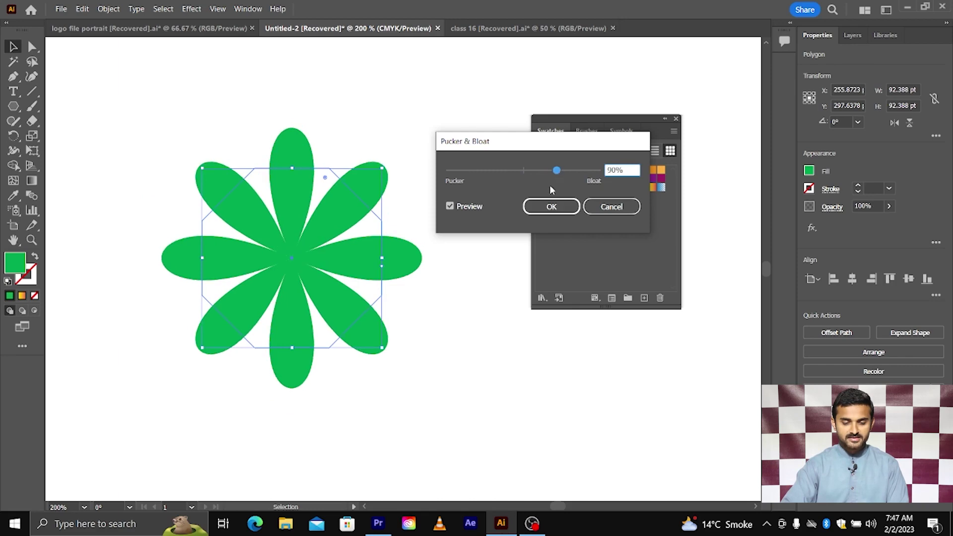
left_click(548, 210)
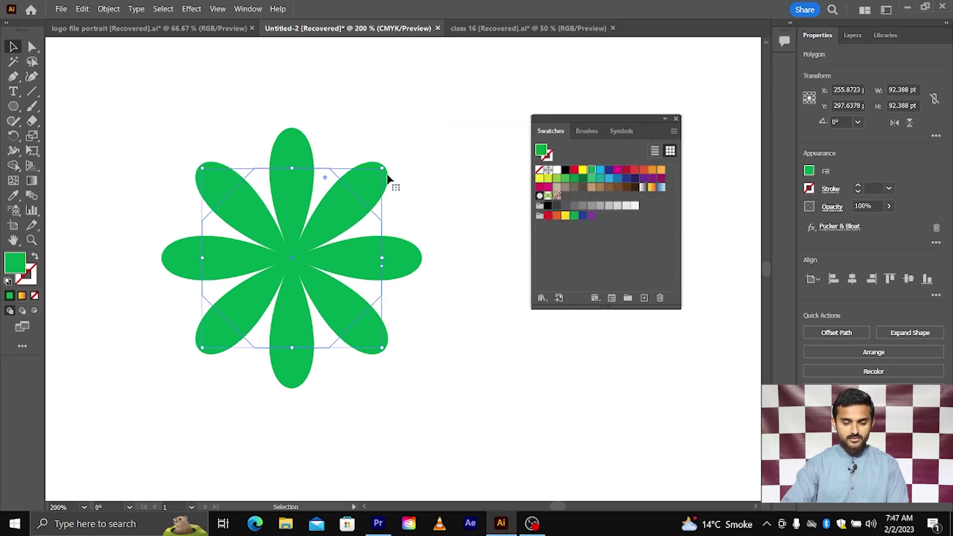
Step: Expand the appearance of the green flower into an editable path and delete the flower
scroll(307, 237, "down", 1)
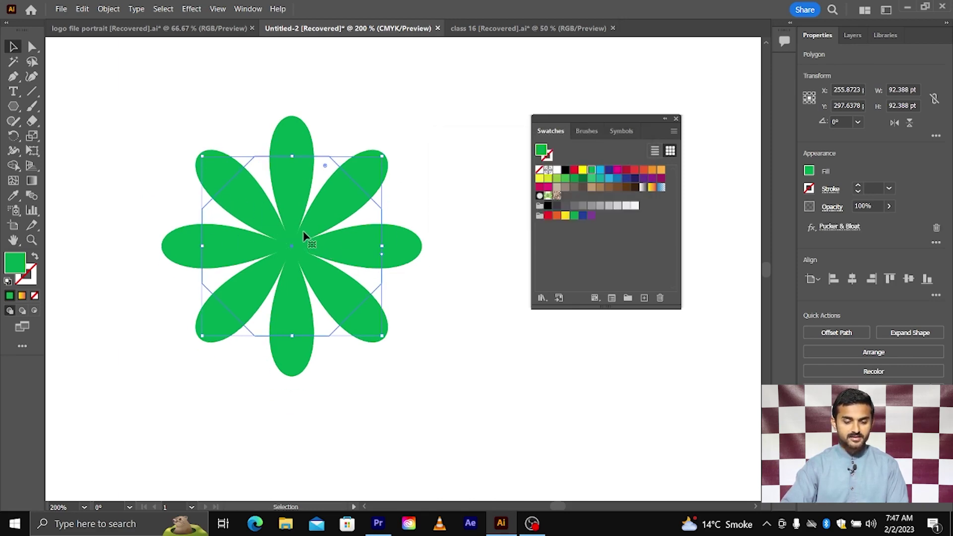
left_click(115, 9)
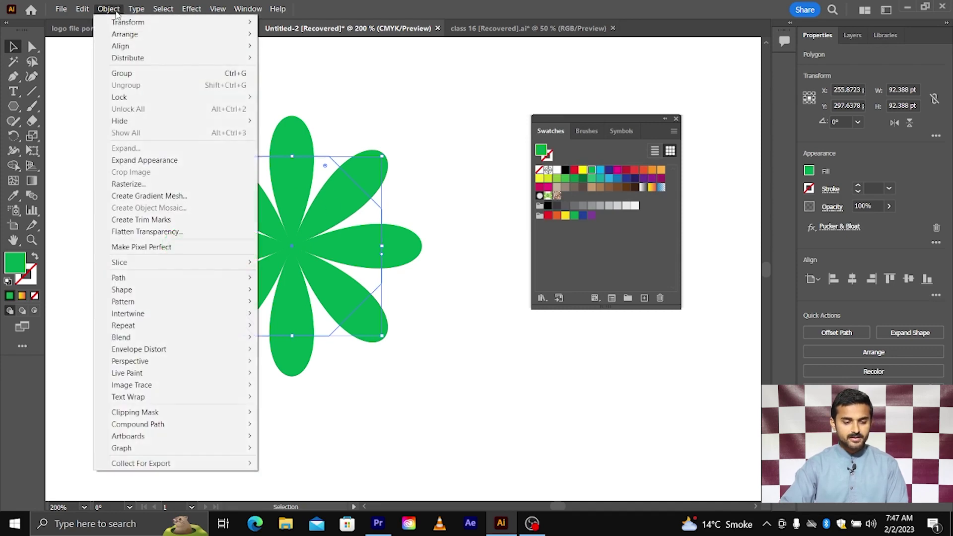
left_click(153, 162)
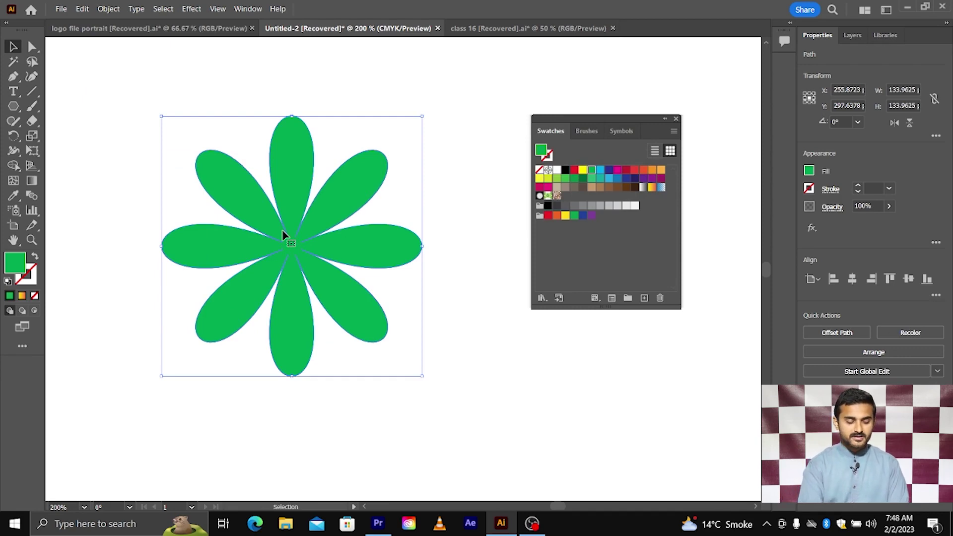
key("Delete")
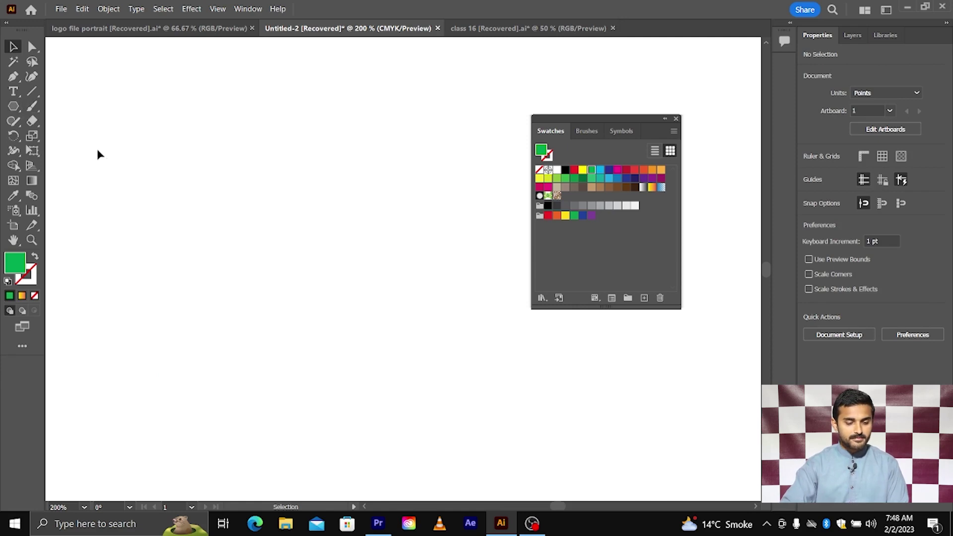
Step: Draw a vertical rectangle about 77 pt wide and 176 pt high below the blended bar and fill it with red
key("ctrl+1")
left_click_drag(102, 65, 215, 93)
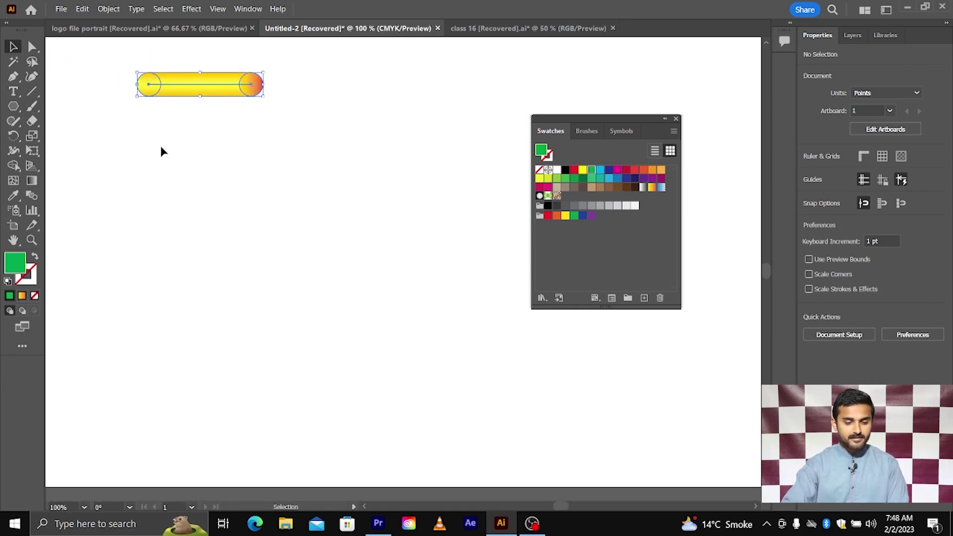
left_click(160, 145)
left_click_drag(14, 106, 45, 103)
left_click_drag(167, 181, 243, 352)
left_click(13, 47)
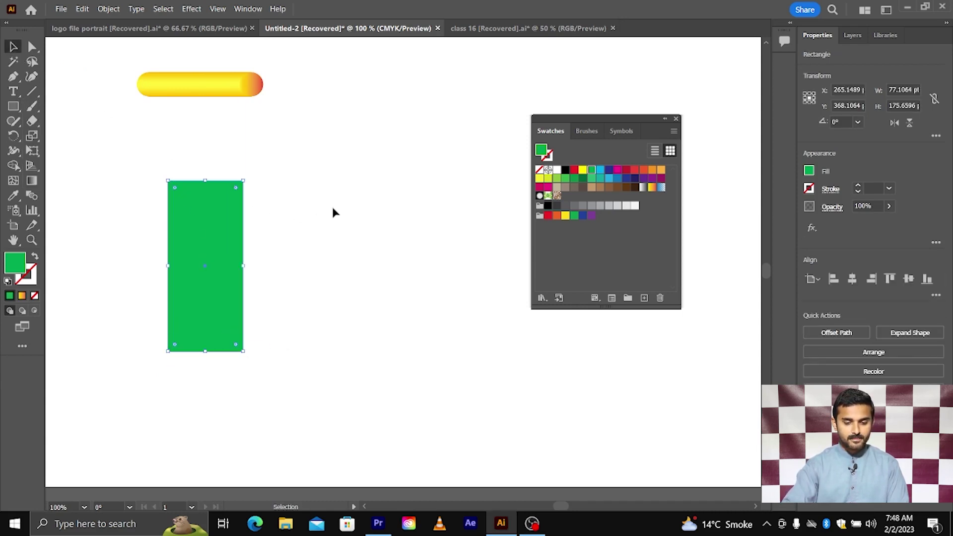
left_click(572, 170)
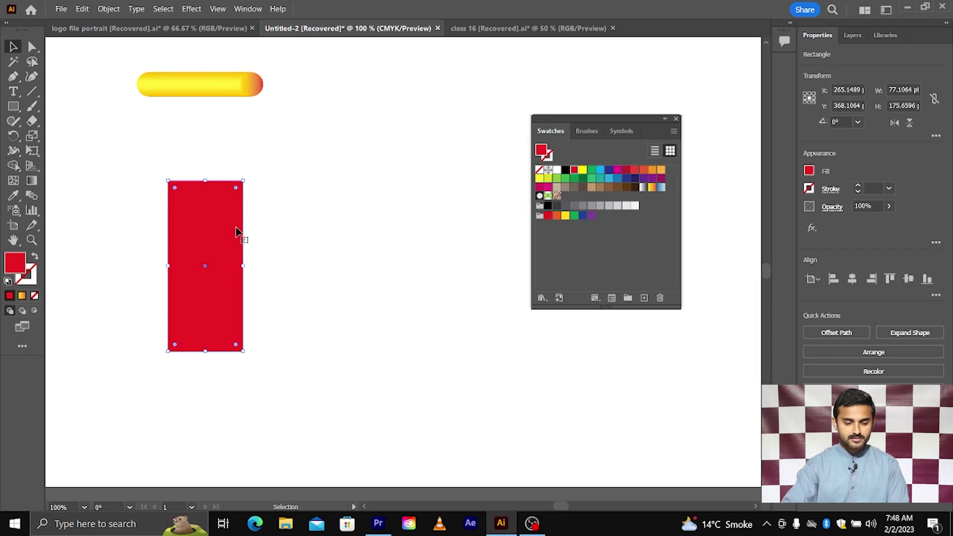
Step: Move the red rectangle up and to the right, and round all its corners fully into a capsule shape
left_click_drag(240, 236, 356, 207)
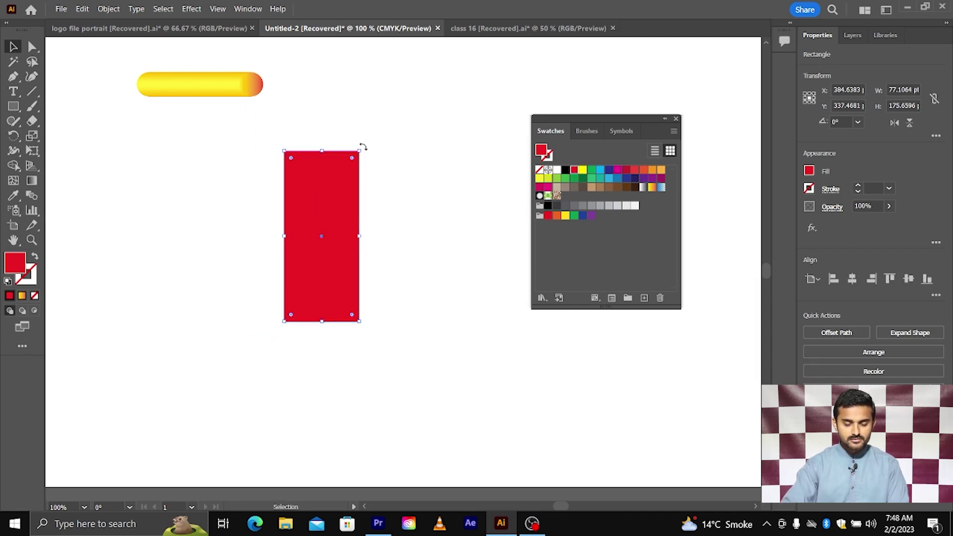
key("a")
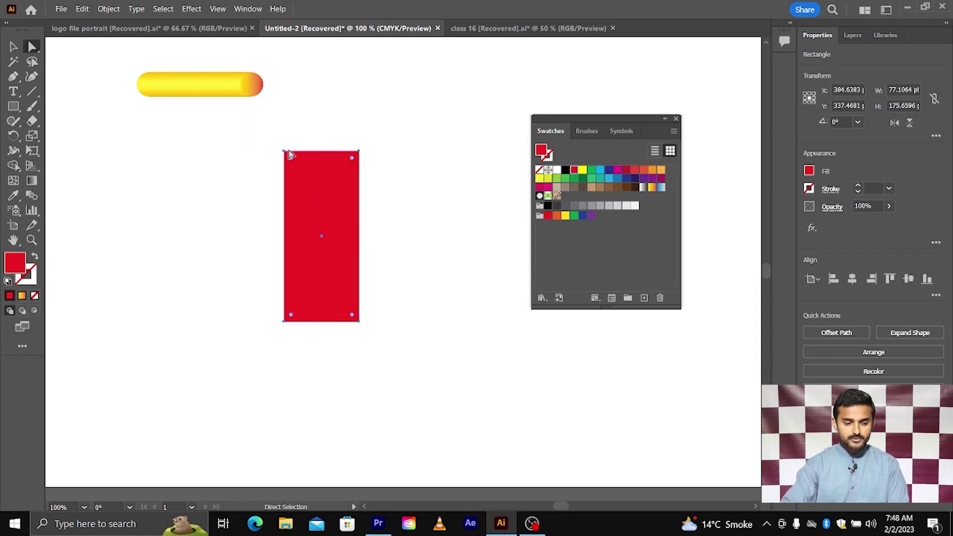
left_click_drag(266, 144, 402, 350)
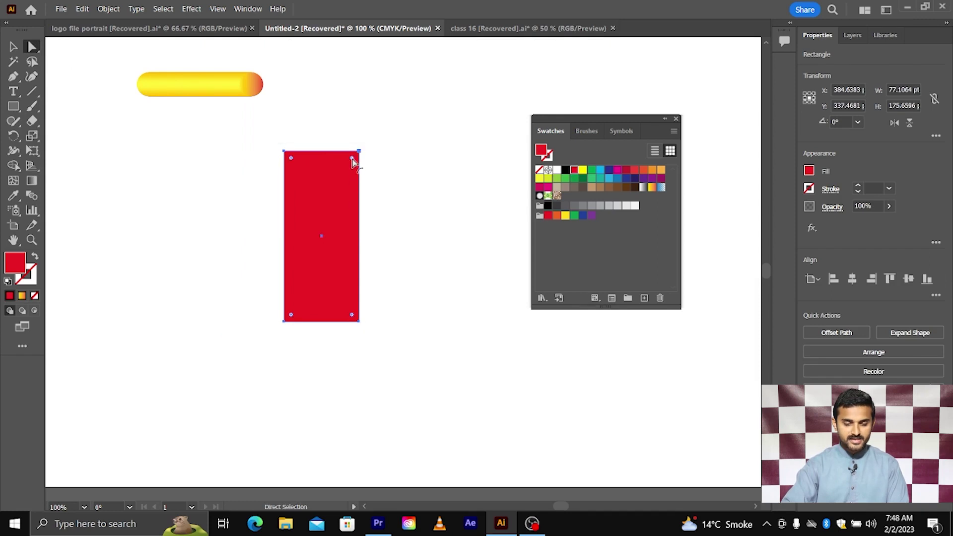
left_click_drag(354, 158, 331, 244)
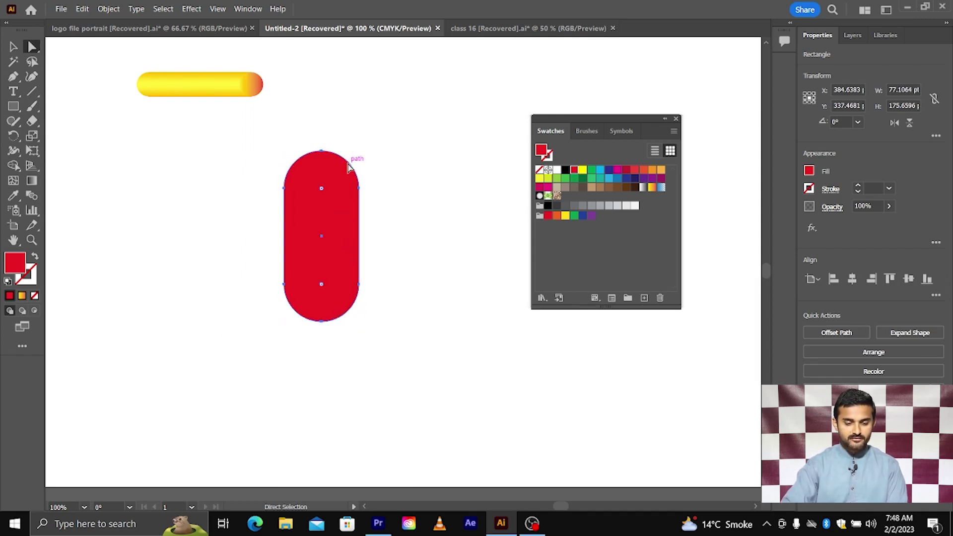
key("v")
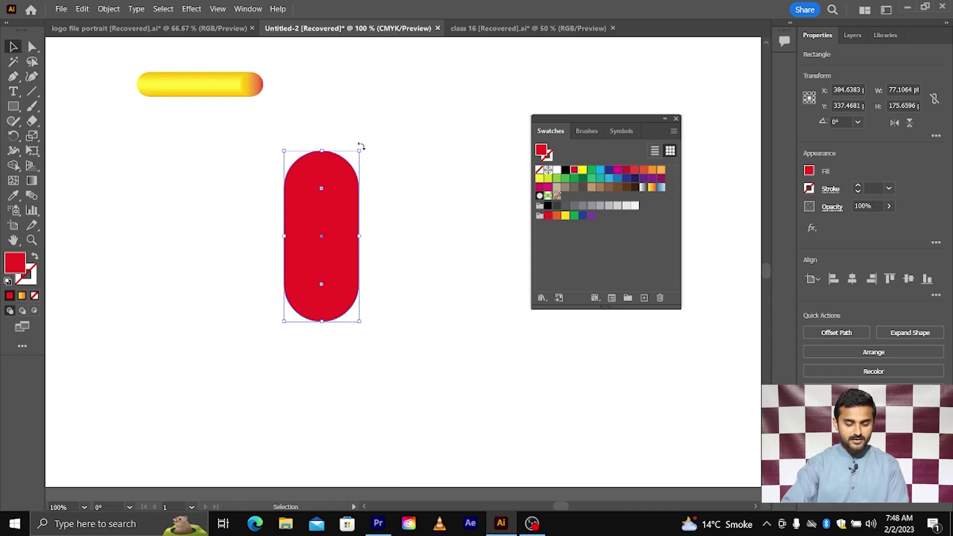
Step: Rotate the red capsule 45° and add a copy reflected across the vertical axis to form an X shape
left_click_drag(361, 147, 293, 143)
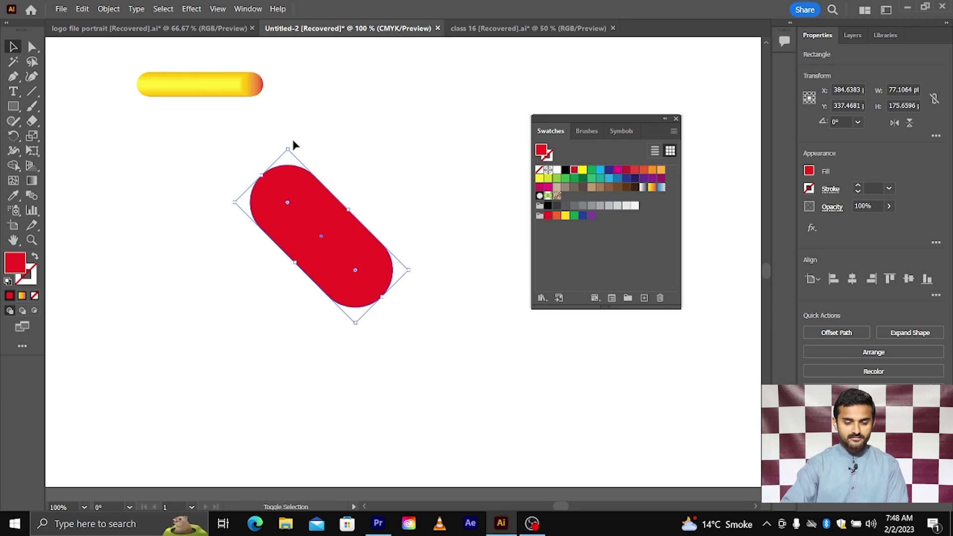
right_click(292, 220)
mouse_move(361, 449)
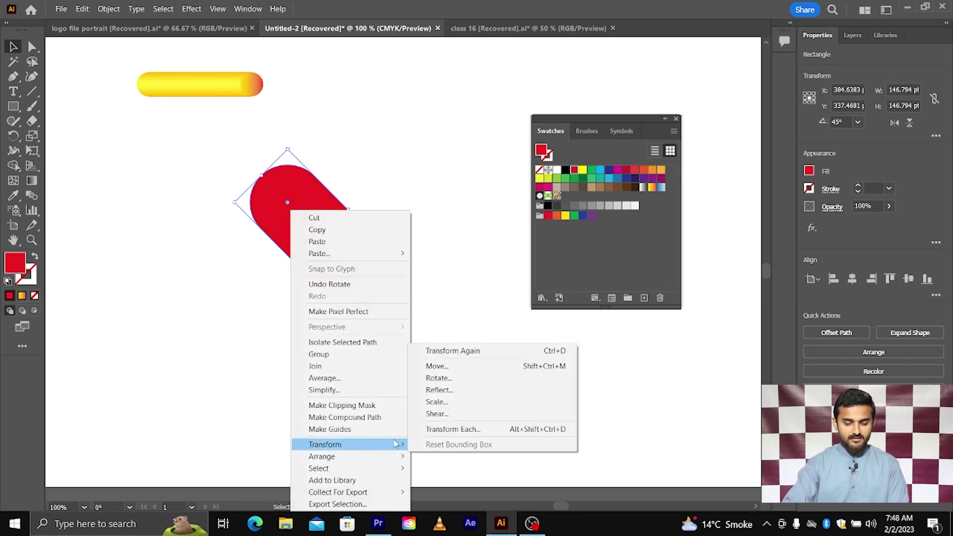
left_click(431, 390)
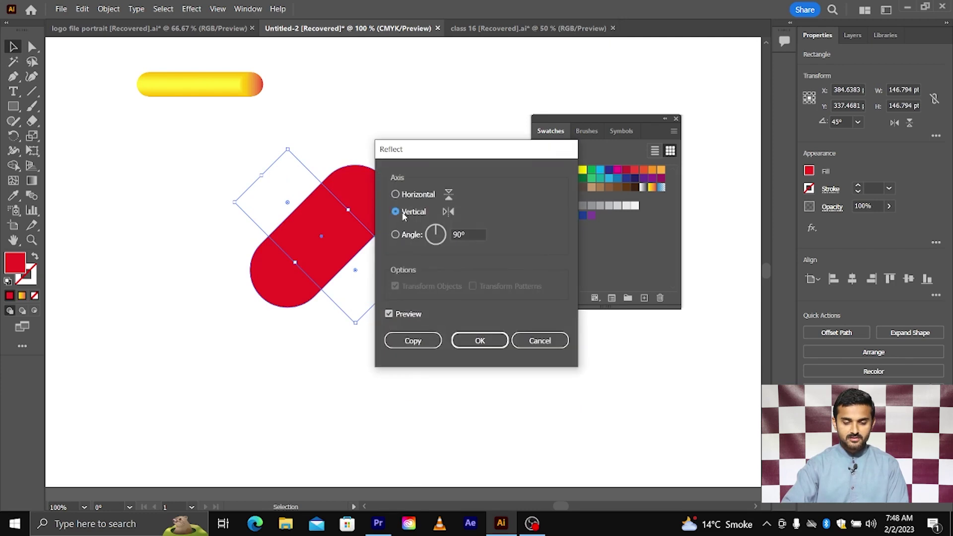
left_click(411, 340)
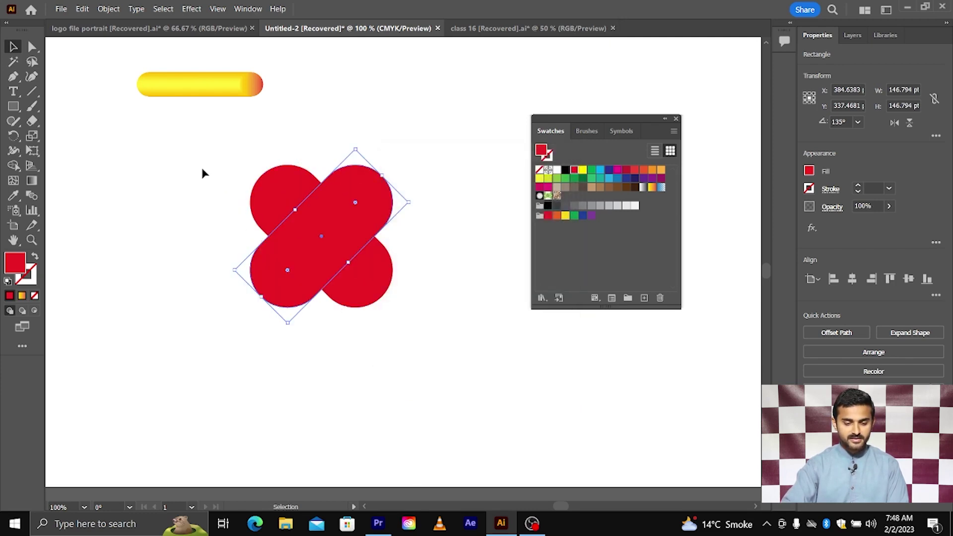
Step: With the Shape Builder, remove the two lower lobes of the crossed capsules and merge the remaining regions into one heart
left_click(389, 292, "shift")
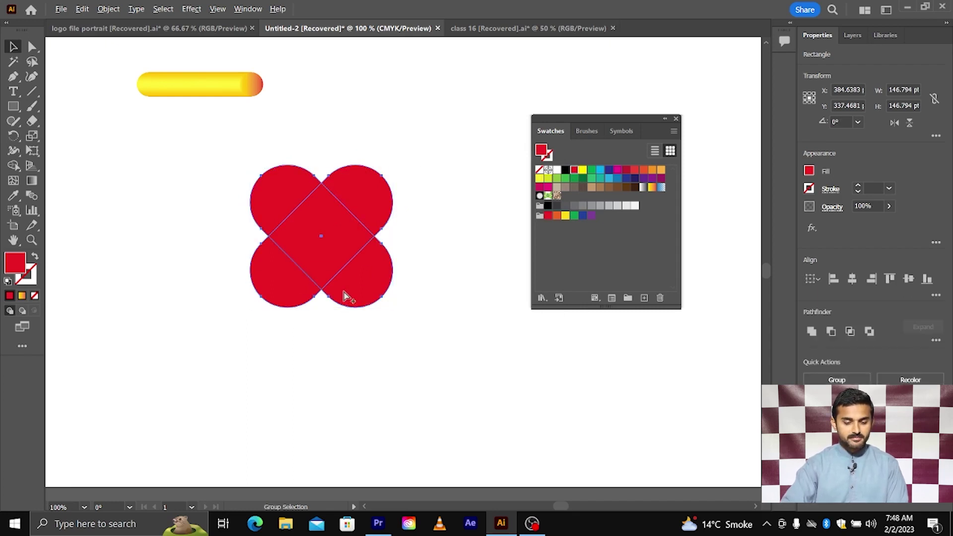
scroll(343, 295, "up", 1)
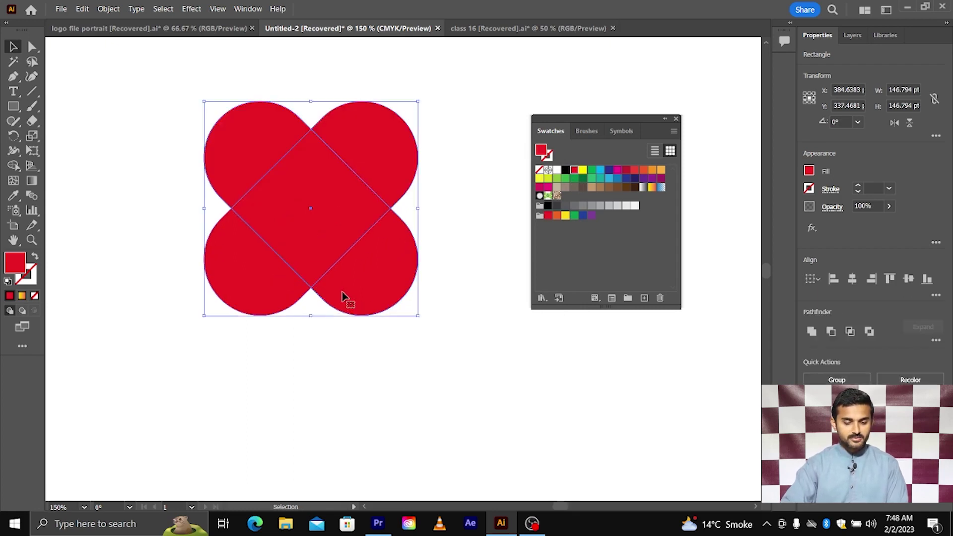
left_click(16, 167)
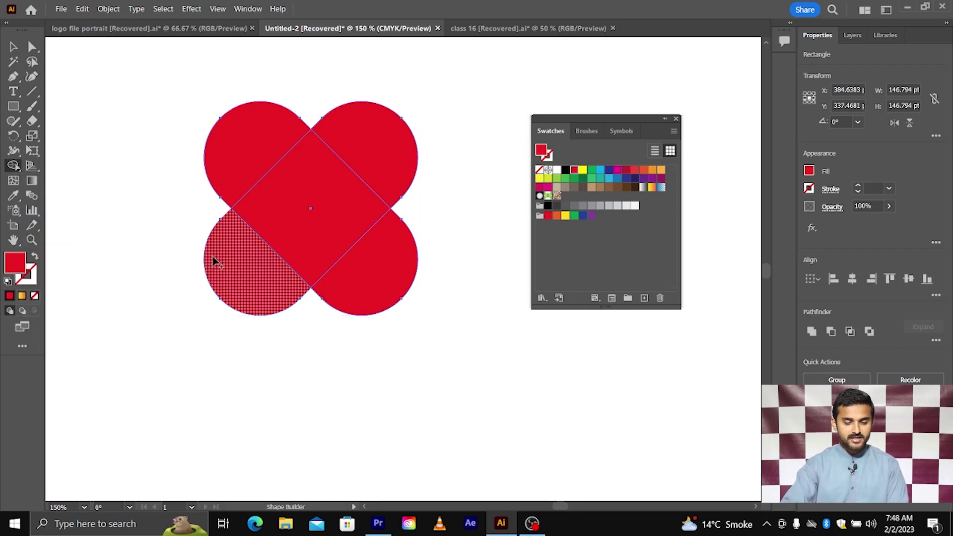
left_click(232, 273, "alt")
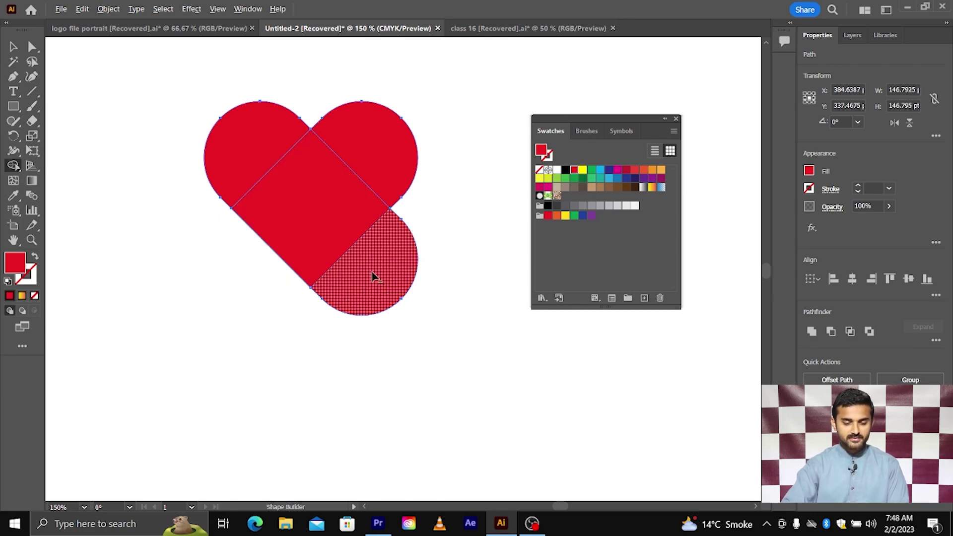
left_click(374, 276, "alt")
left_click_drag(362, 184, 239, 153)
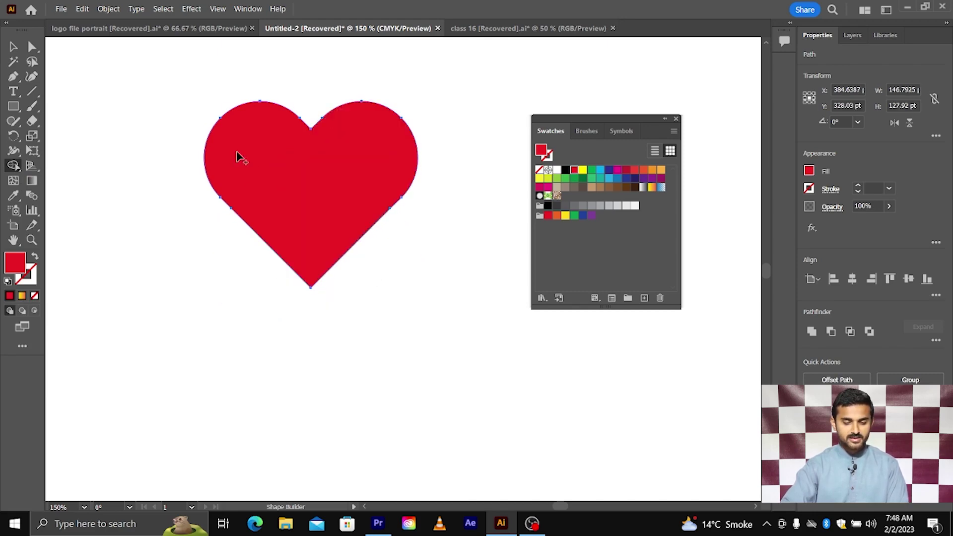
key("v")
key("ctrl+1")
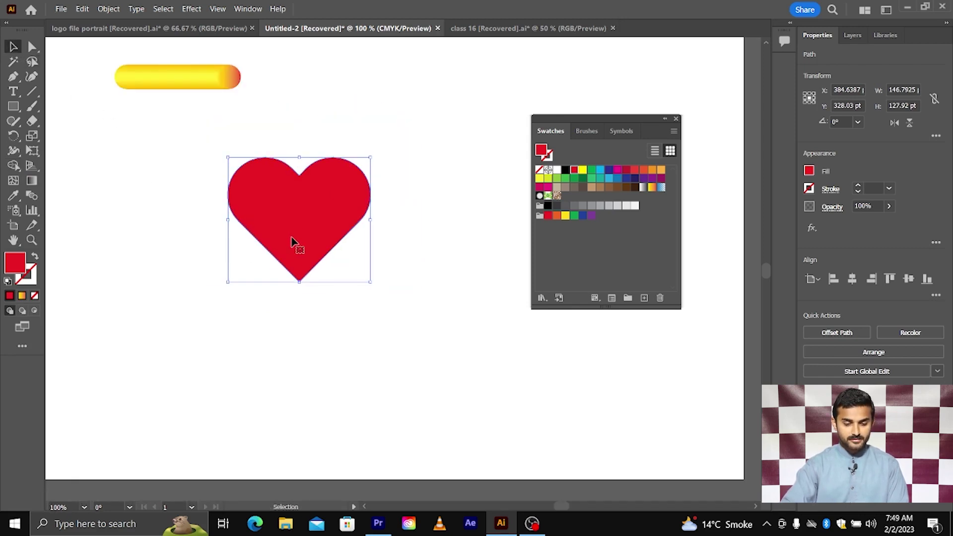
Step: Shift the blended bar slightly down toward the heart, and swap the heart's fill and stroke for a red outline without fill
left_click_drag(211, 88, 217, 114)
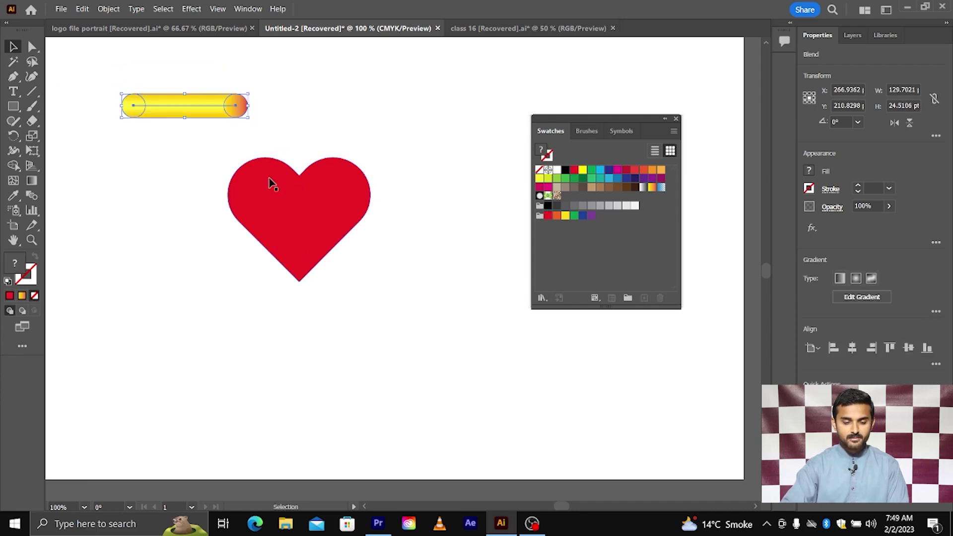
left_click(278, 204)
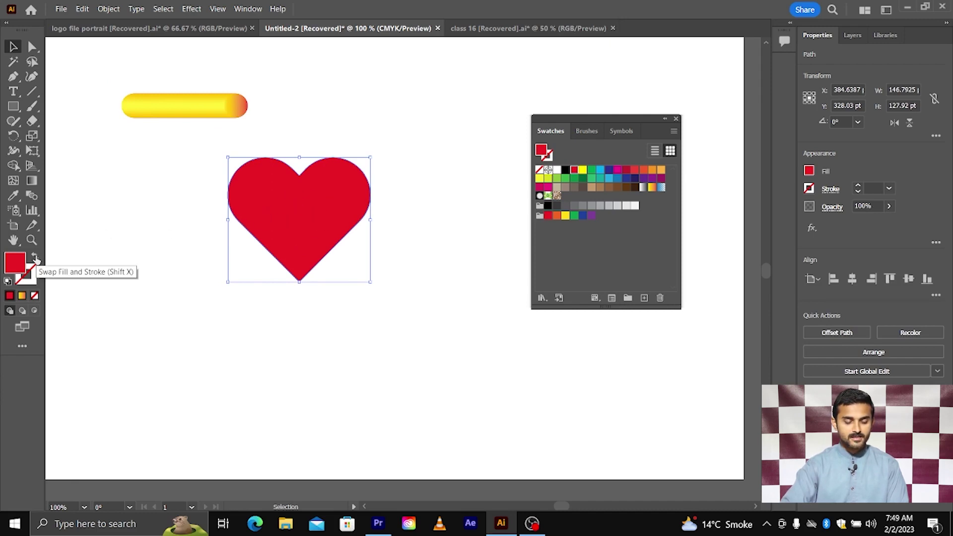
left_click(36, 258)
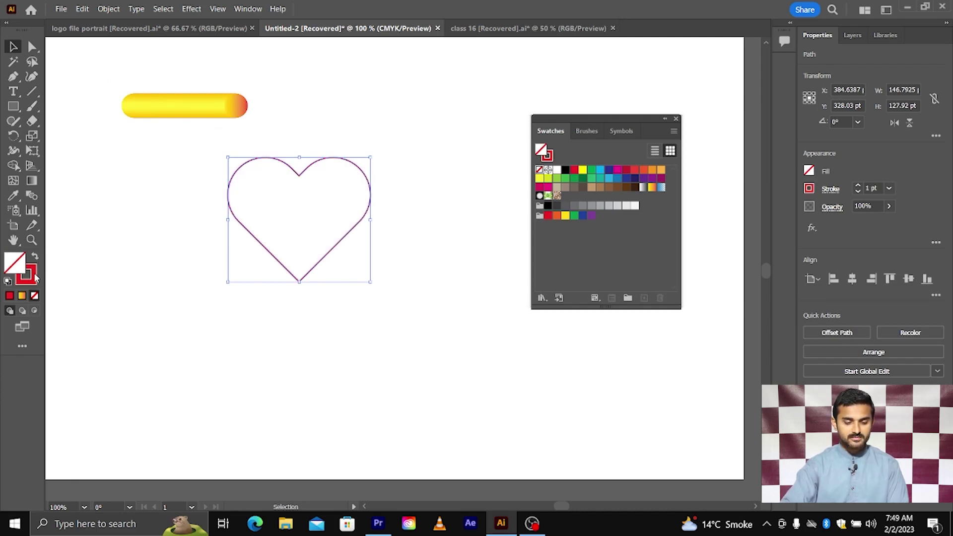
left_click(31, 275)
Step: Move the blended bar closer to the heart outline and scale it down proportionally to about 95 pt wide
left_click_drag(230, 112, 249, 131)
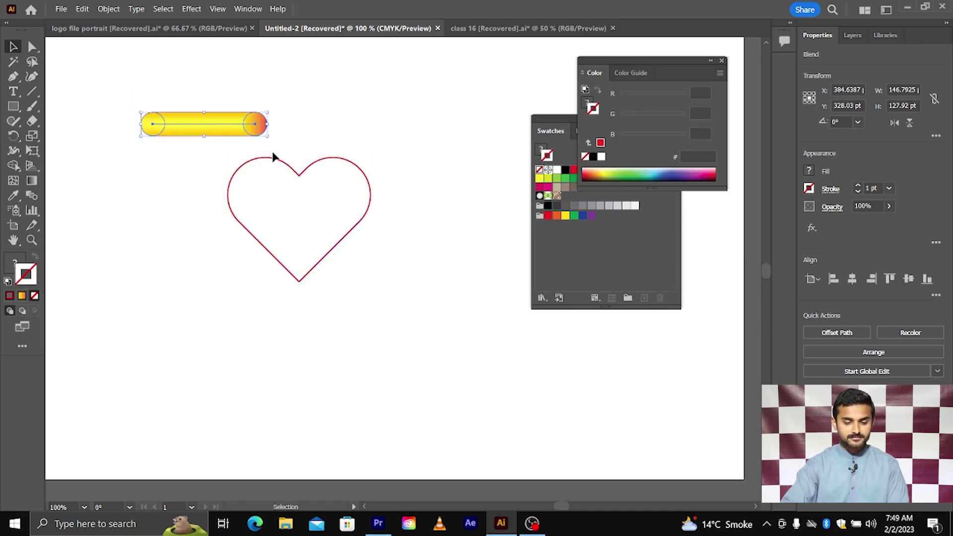
scroll(291, 162, "up", 2)
scroll(304, 187, "down", 1)
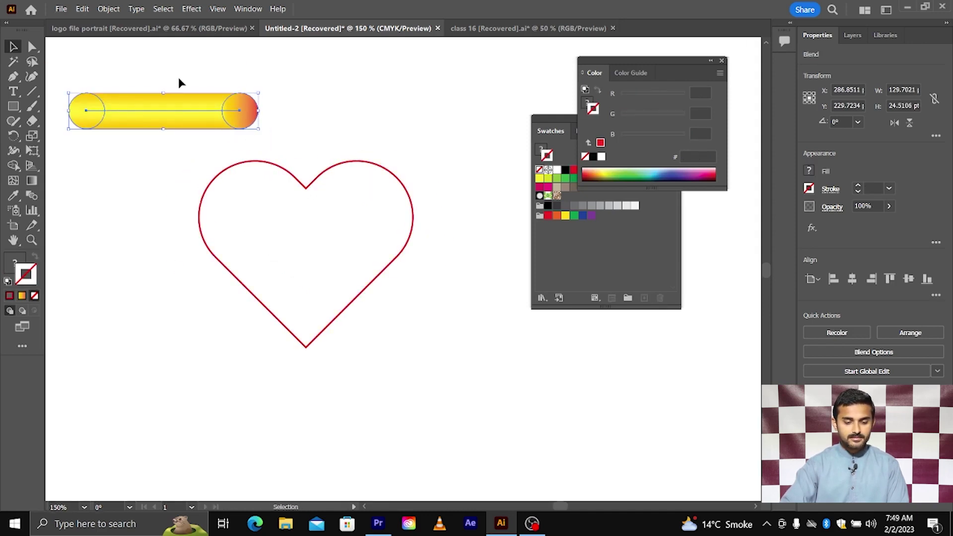
left_click_drag(223, 108, 254, 116)
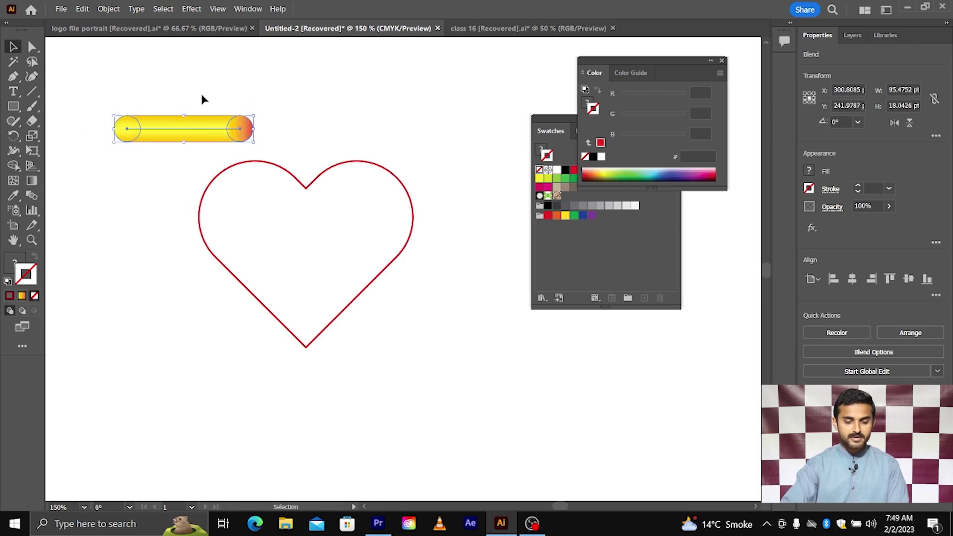
Step: Replace the spine of the blended bar with the heart outline so the blend follows the heart path
left_click_drag(202, 95, 308, 238)
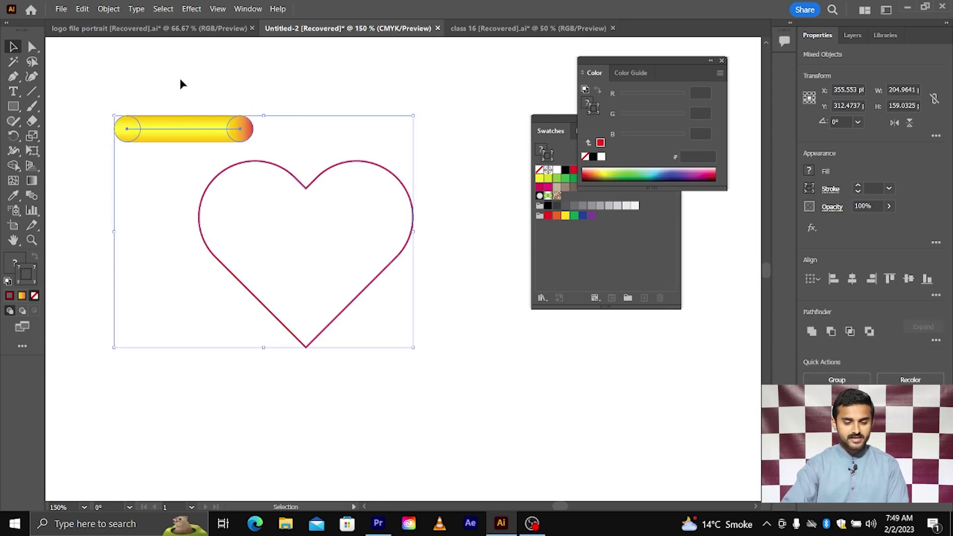
left_click(108, 9)
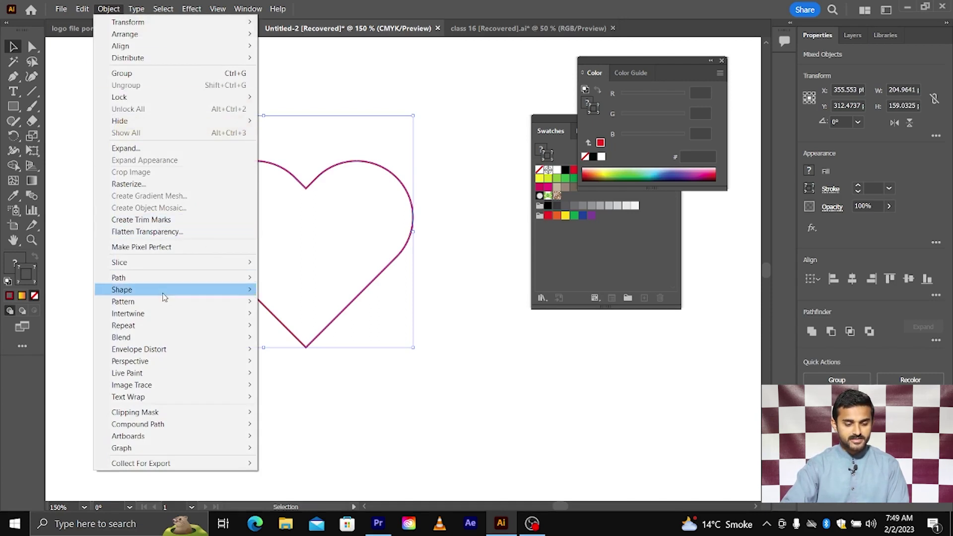
mouse_move(221, 343)
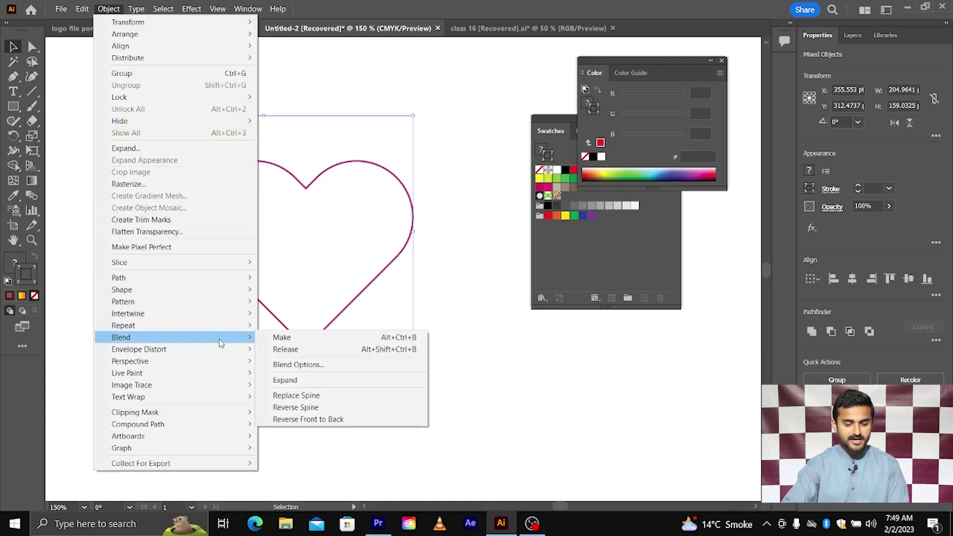
left_click(293, 395)
scroll(287, 374, "right", 2)
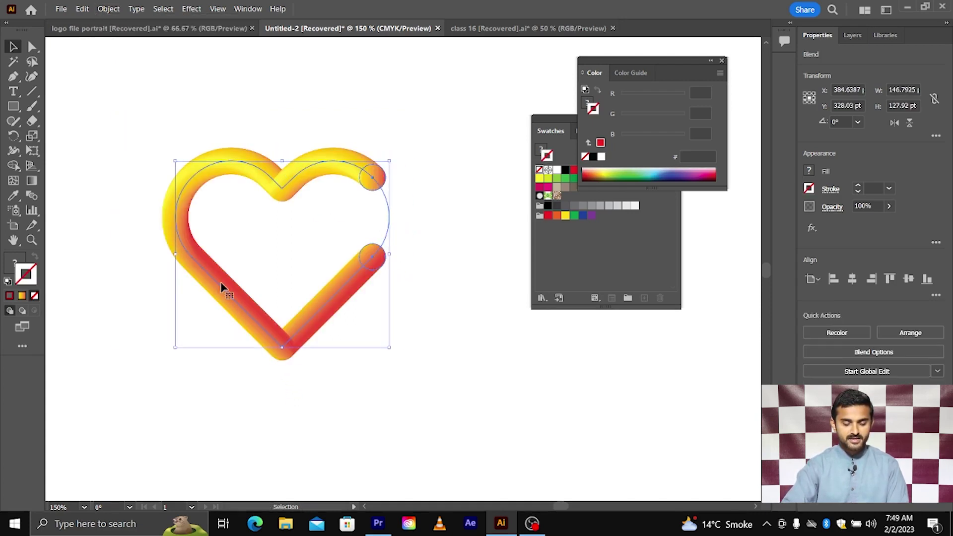
scroll(266, 262, "right", 2)
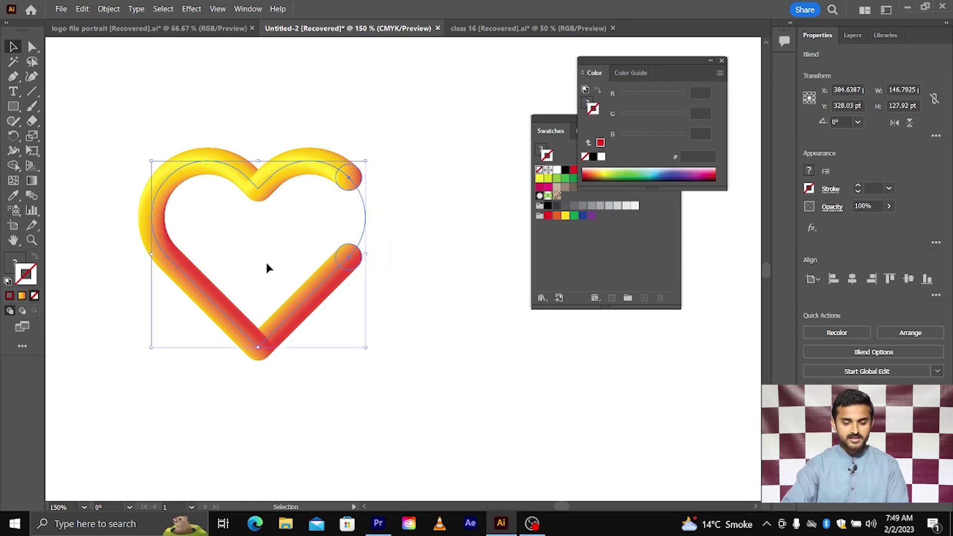
Step: Add an anchor point to the heart spine beside the upper blend end to close the gap, and deselect the blend
scroll(347, 221, "up", 2)
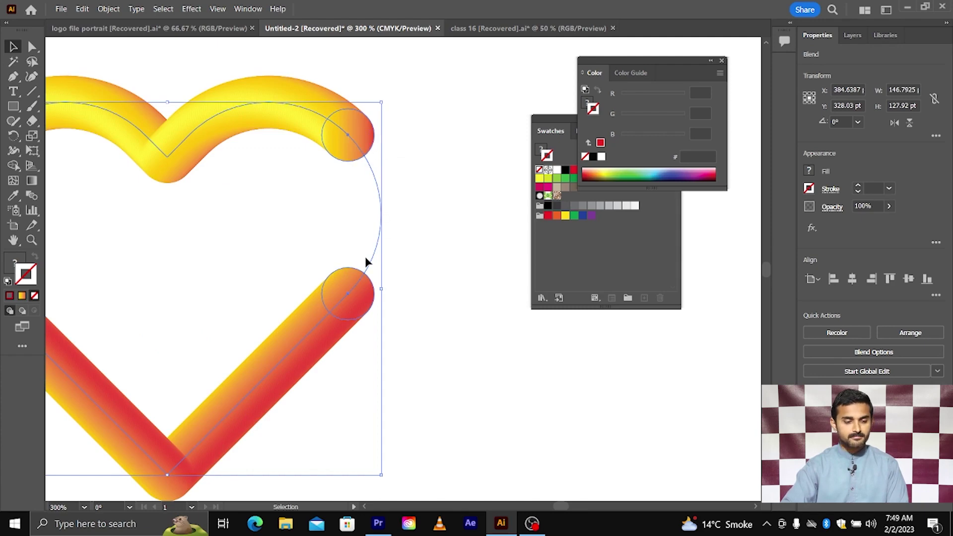
key("p")
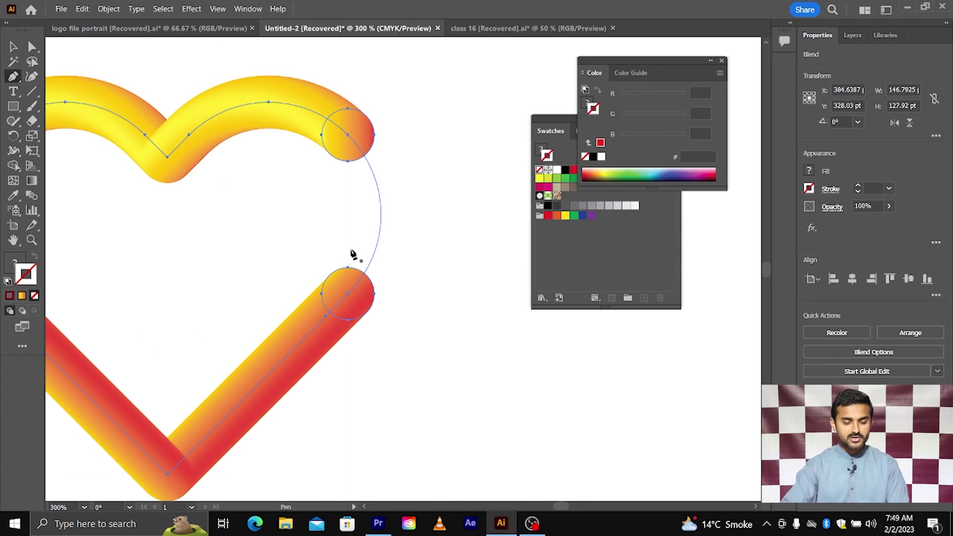
key("ctrl")
scroll(383, 195, "up", 1)
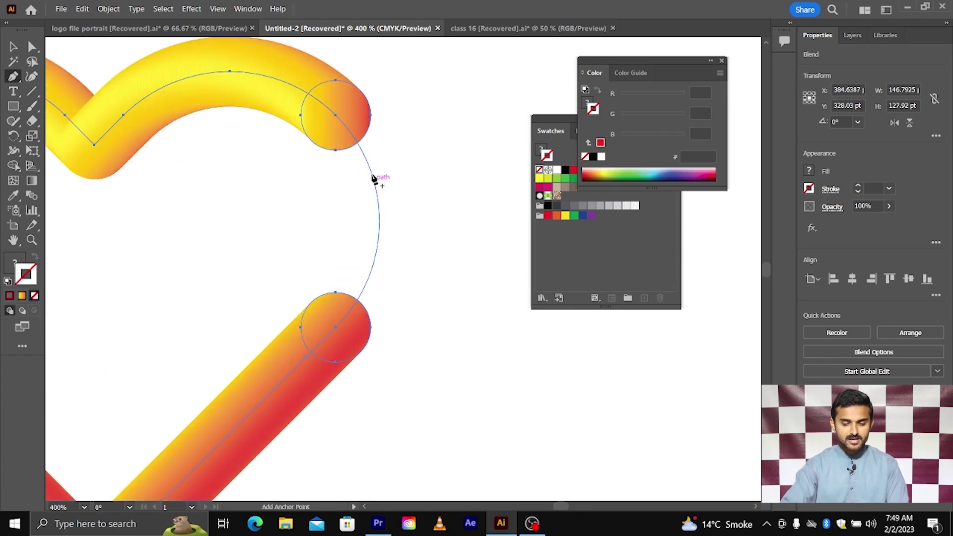
left_click(342, 123)
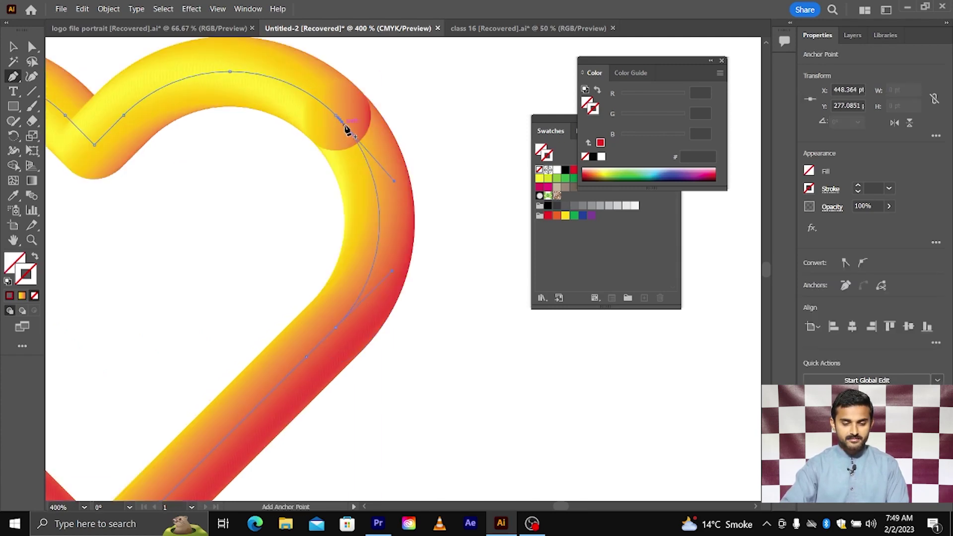
scroll(378, 168, "down", 2)
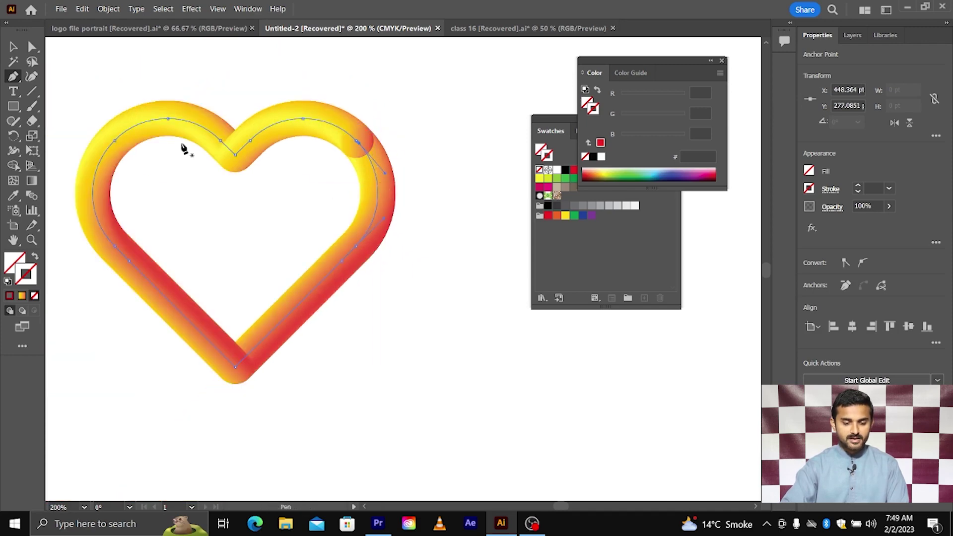
key("v")
left_click(188, 75)
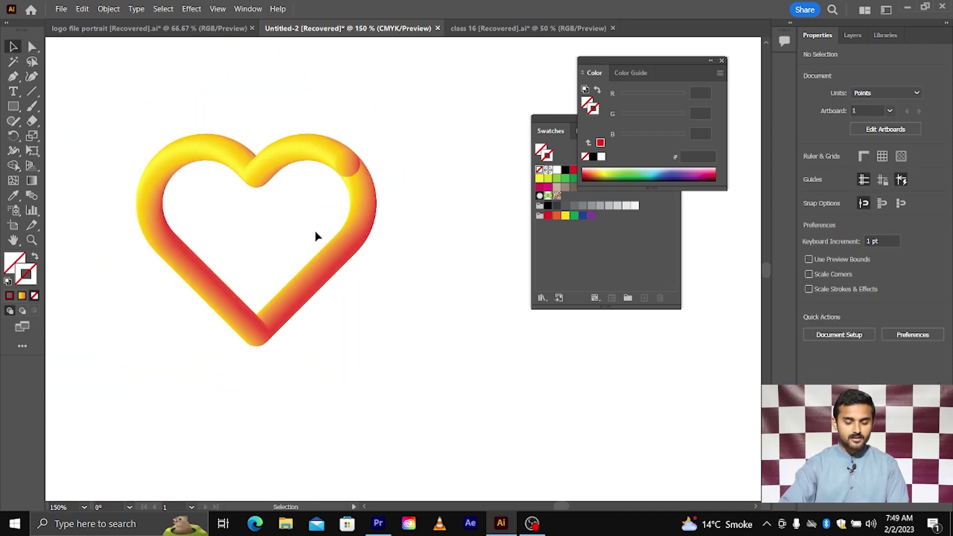
Step: Start a Roughen effect on the blended heart with a relative size of 38% and a detail of 96 per inch
scroll(314, 230, "down", 1)
scroll(285, 234, "down", 2)
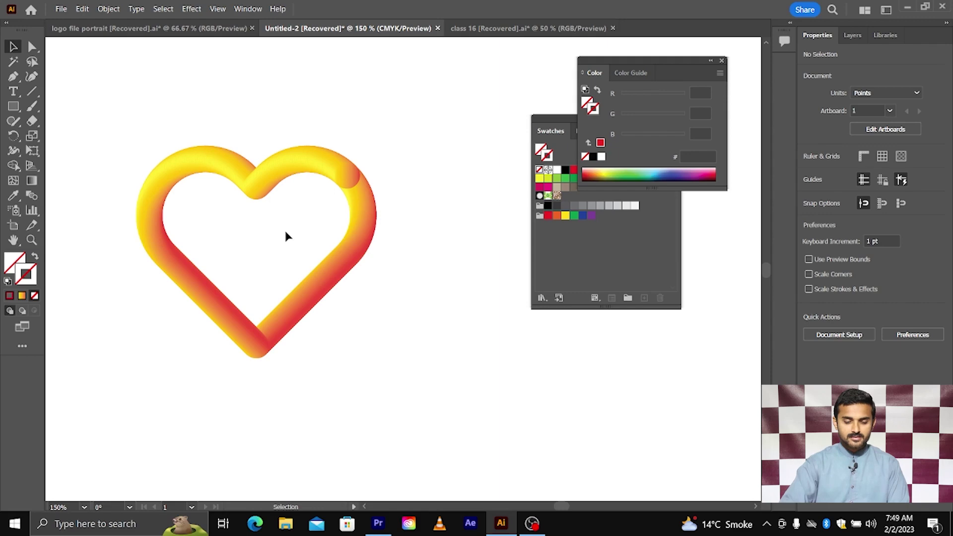
scroll(269, 226, "left", 1)
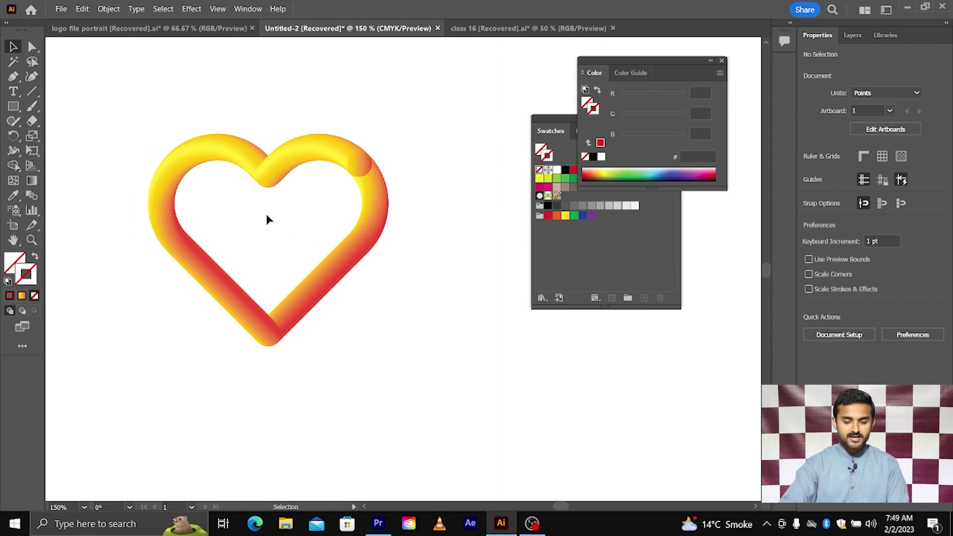
left_click(272, 181)
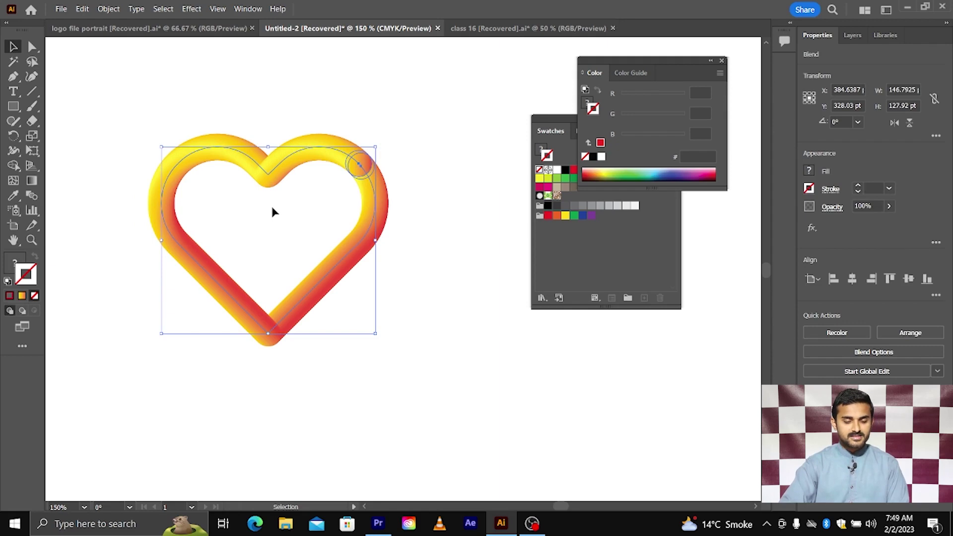
left_click(192, 9)
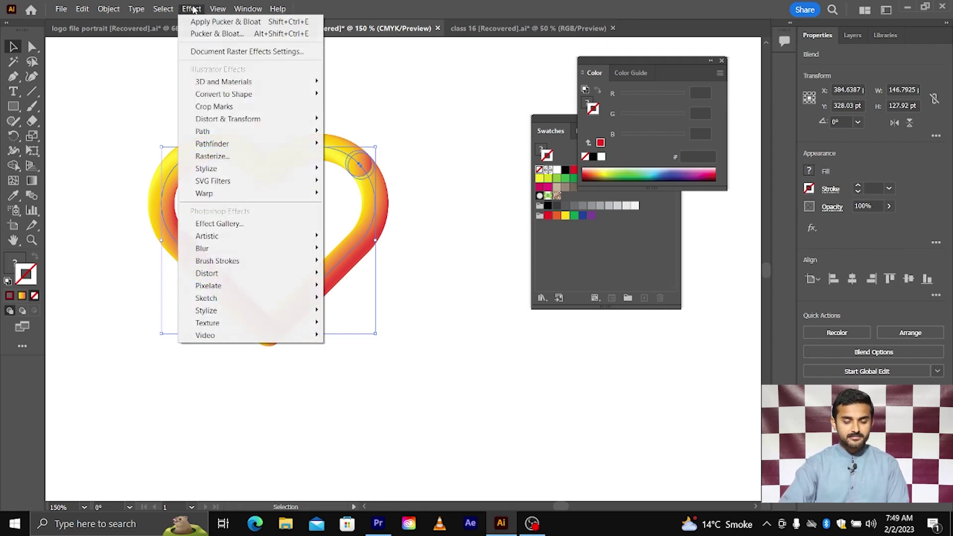
mouse_move(227, 120)
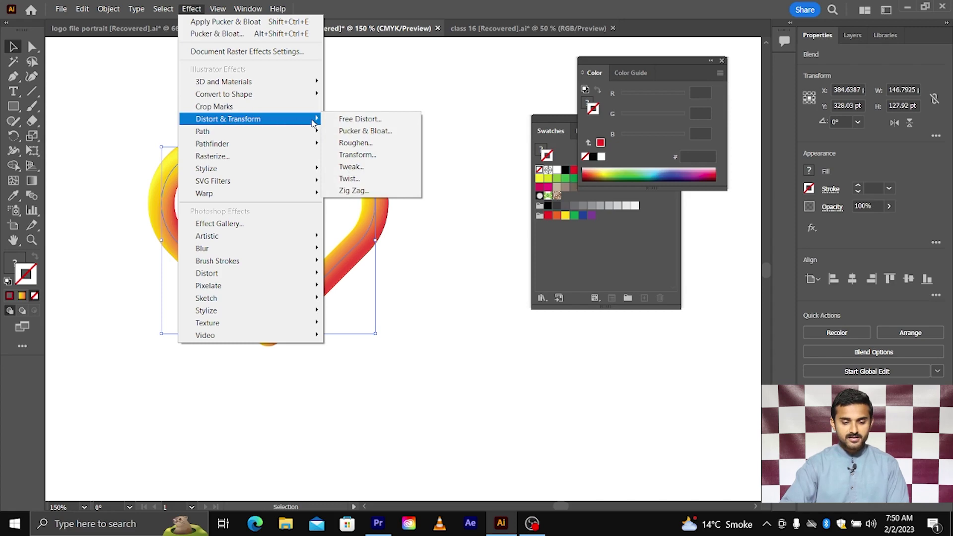
left_click(350, 143)
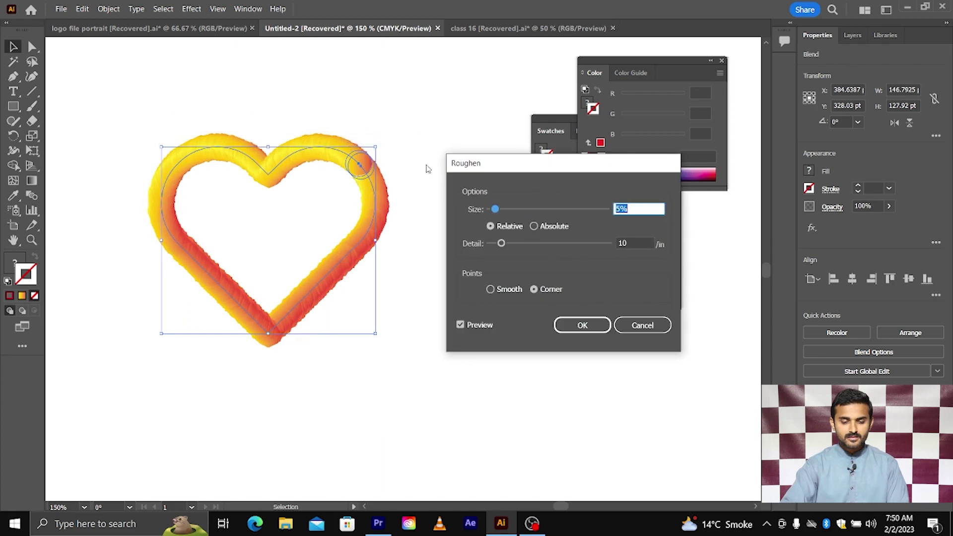
left_click_drag(435, 124, 437, 106)
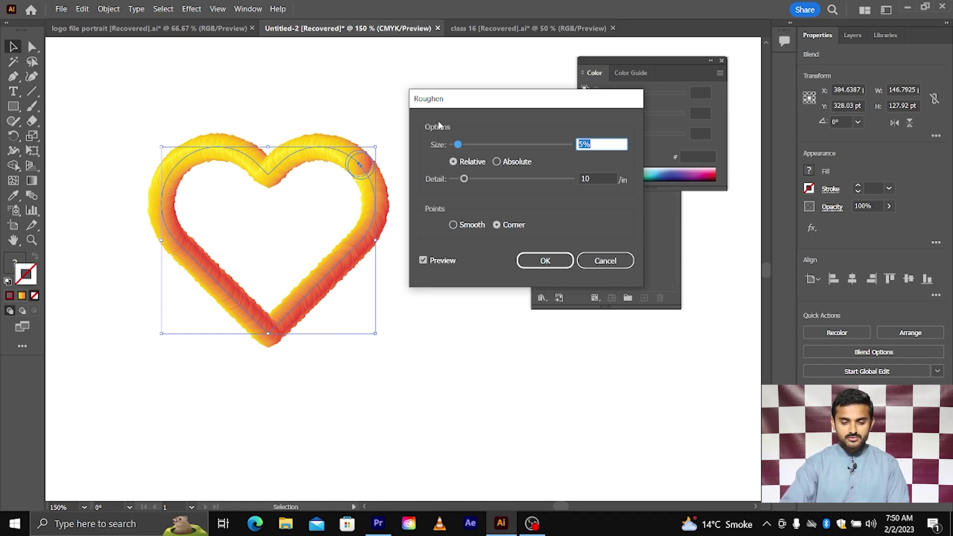
left_click_drag(458, 146, 497, 149)
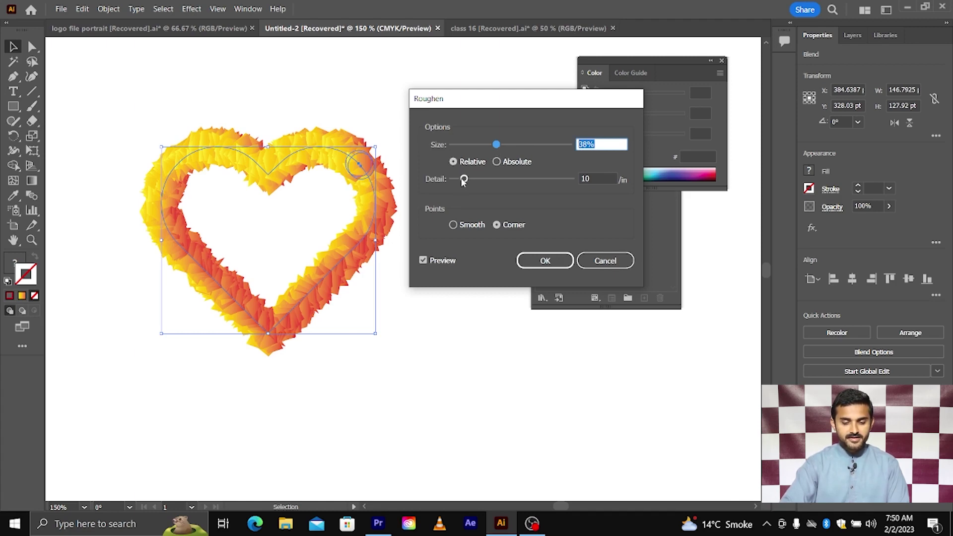
left_click_drag(464, 180, 567, 184)
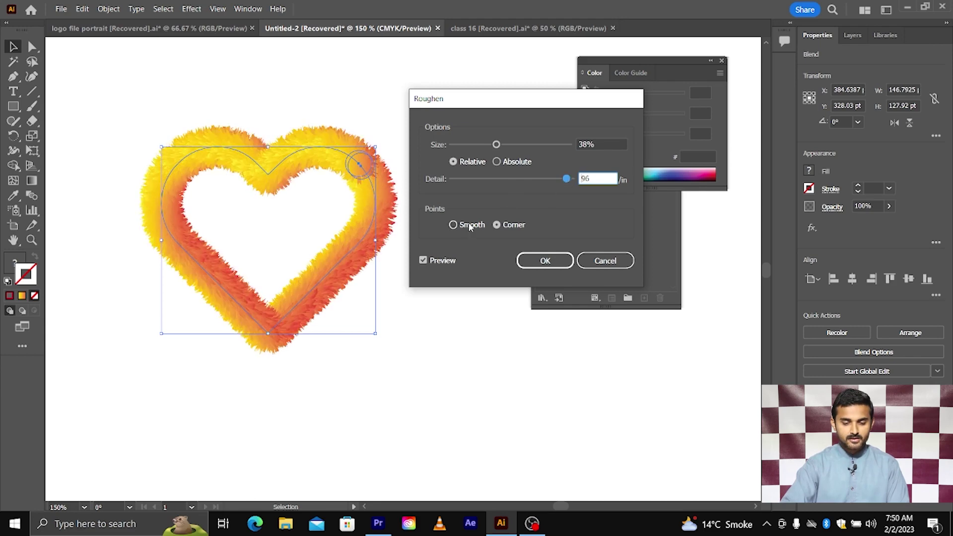
Step: Switch the Roughen points to smooth, raise the detail to 100 per inch and the size to 99%, and apply the effect
left_click(454, 225)
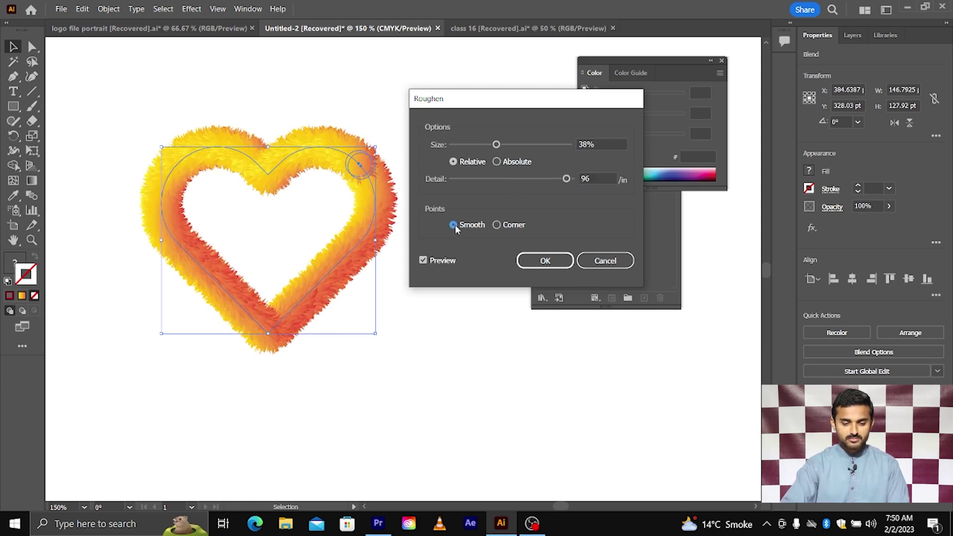
left_click_drag(567, 179, 575, 183)
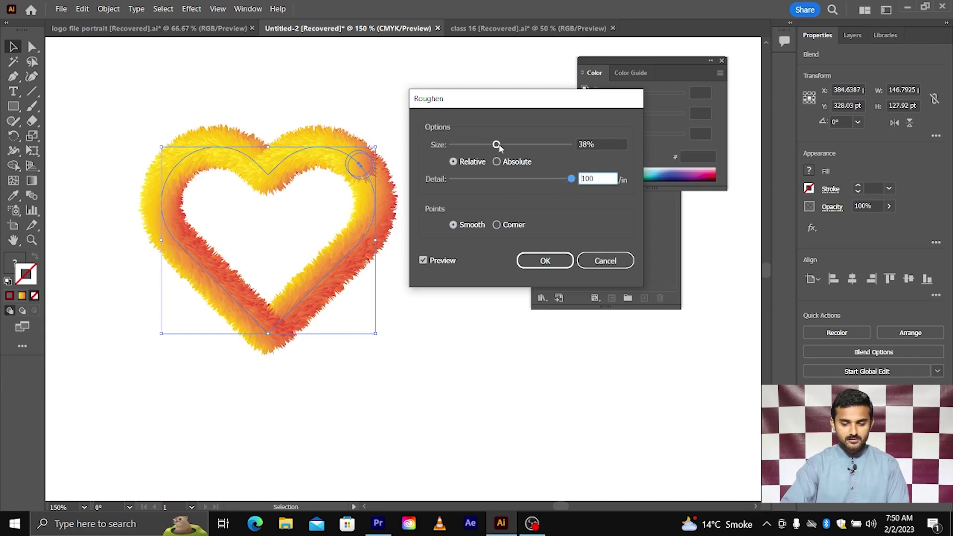
left_click_drag(496, 145, 569, 150)
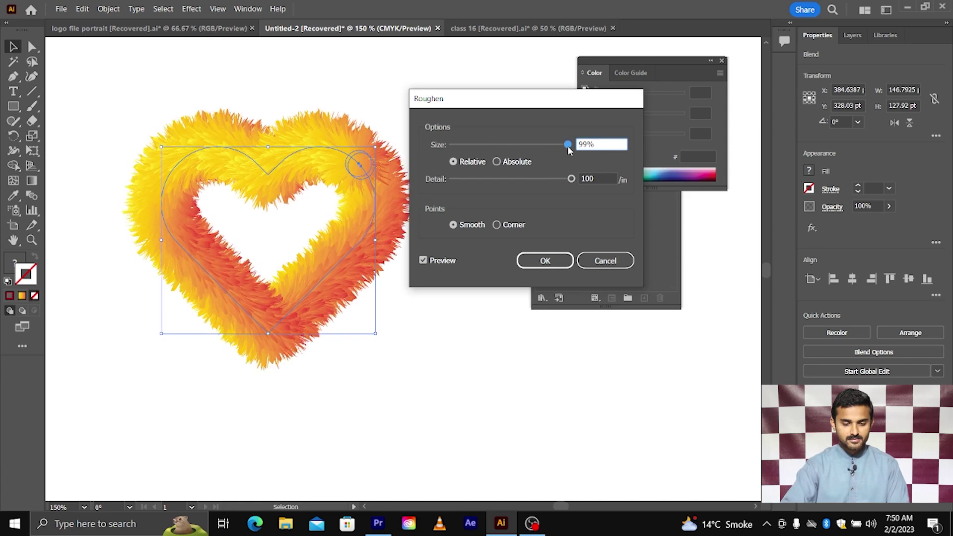
left_click(544, 263)
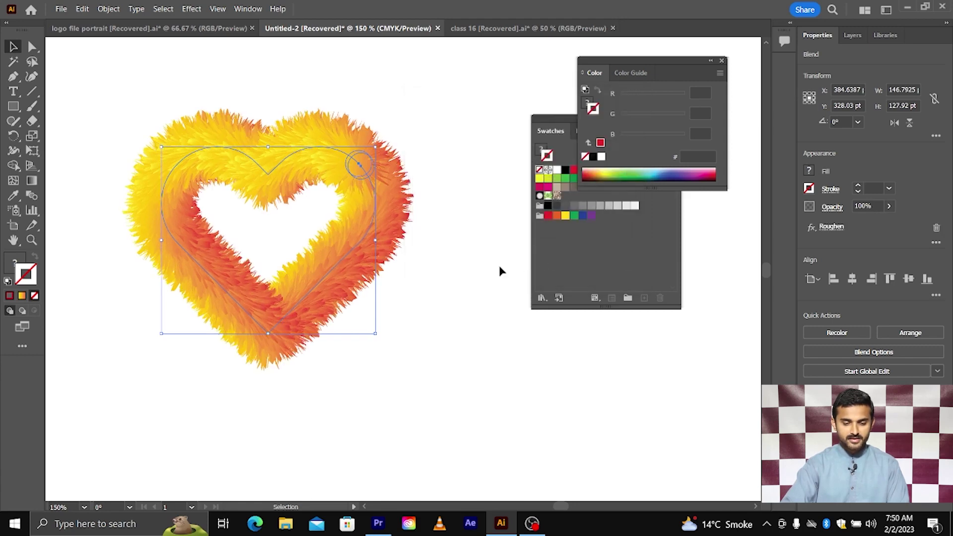
Step: Expand the appearance of the furry heart so the Roughen effect becomes editable paths, and check the resulting group's outlines
left_click(445, 281)
key("ctrl+equal")
key("ctrl+equal")
key("ctrl+equal")
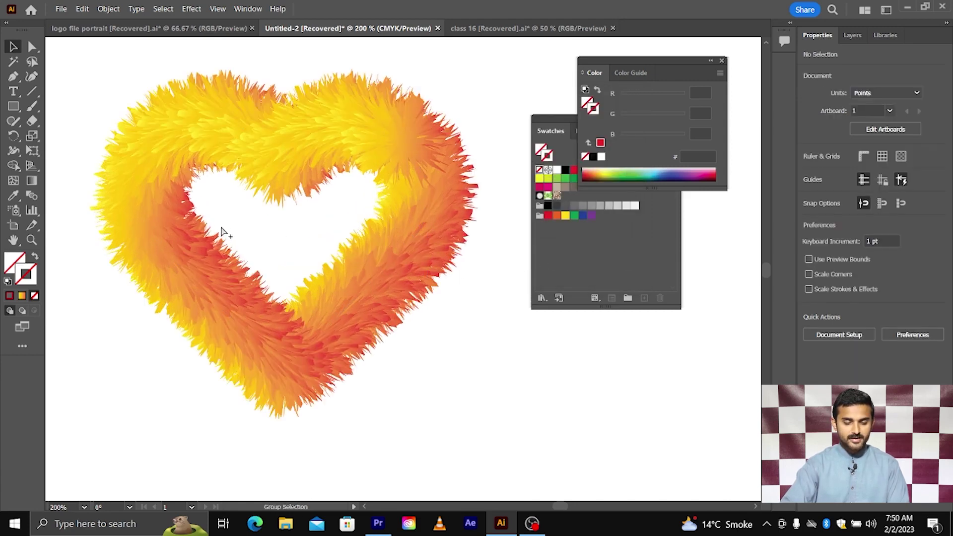
key("ctrl+minus")
key("ctrl+minus")
left_click(259, 149)
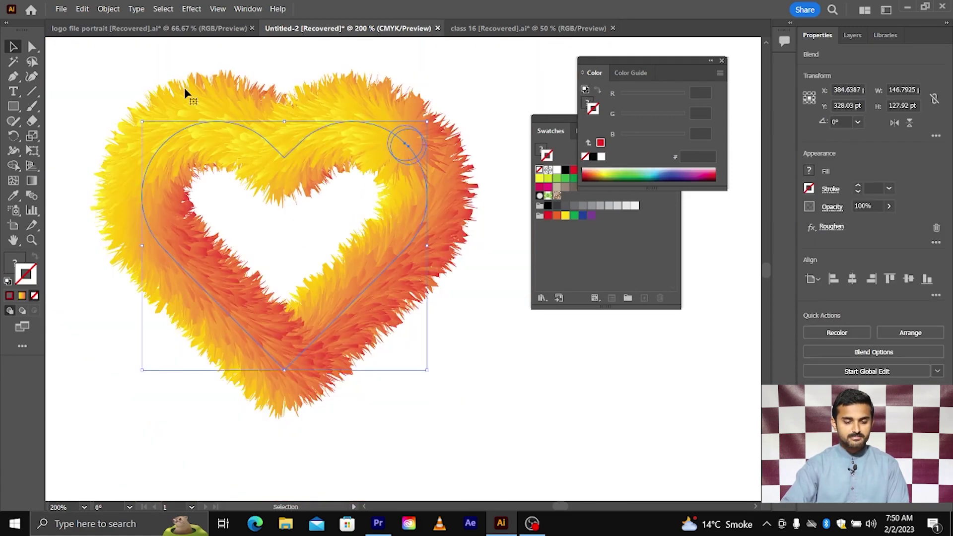
left_click(107, 9)
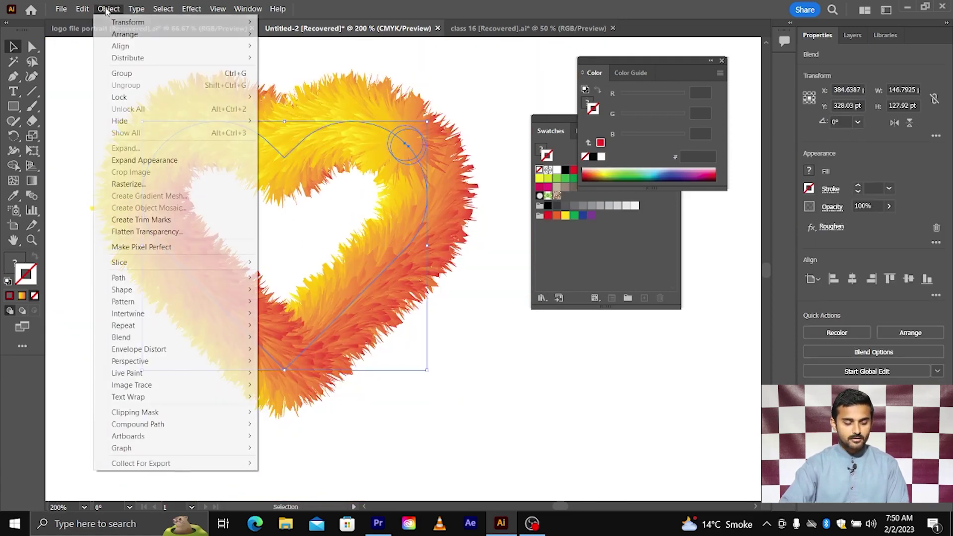
left_click(138, 160)
left_click(255, 231)
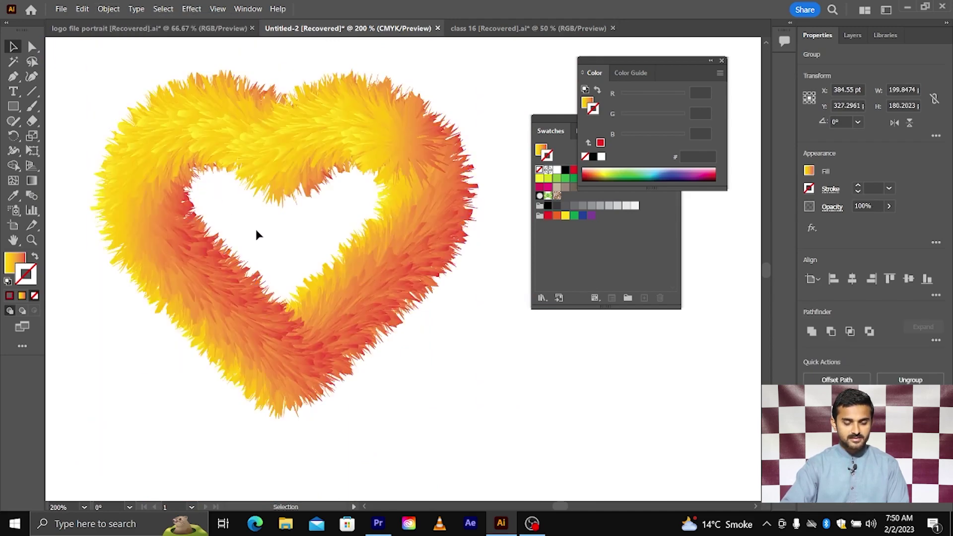
key("ctrl+minus")
left_click(260, 187)
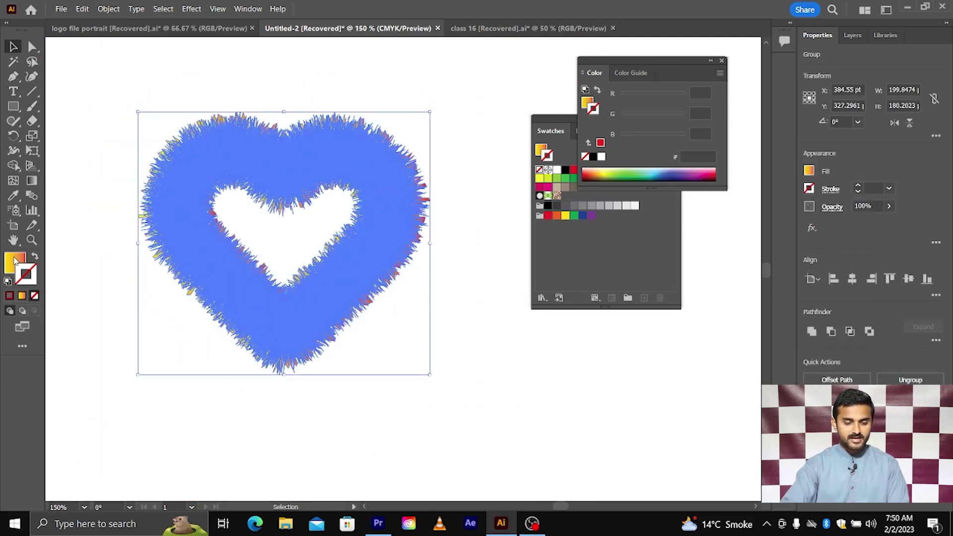
left_click(257, 230)
Step: Move the whole furry heart toward the upper left of the artboard to free an empty working area, and deselect it
key("ctrl+minus")
key("ctrl+minus")
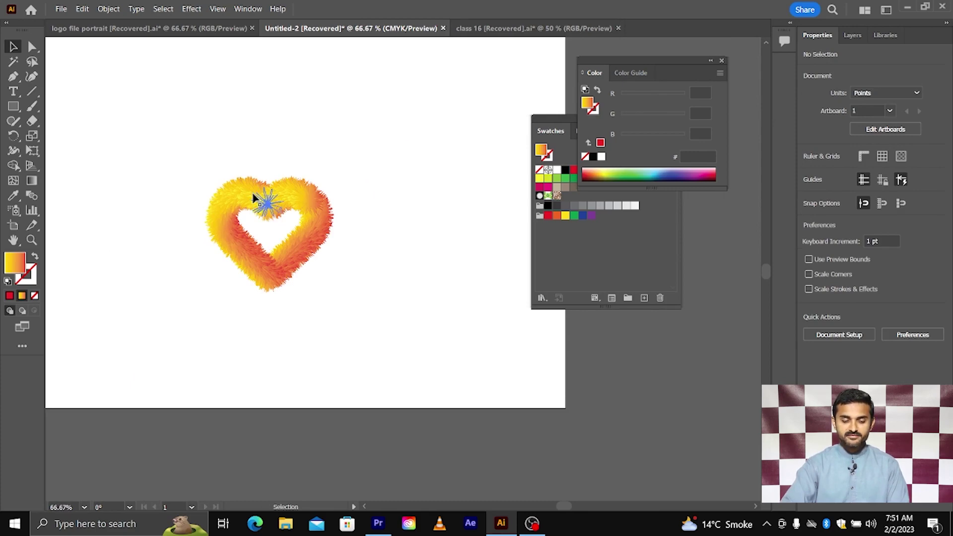
key("ctrl+plus")
left_click_drag(164, 133, 350, 308)
key("ctrl+minus")
left_click_drag(306, 251, 169, 142)
left_click(252, 219)
key("ctrl+plus")
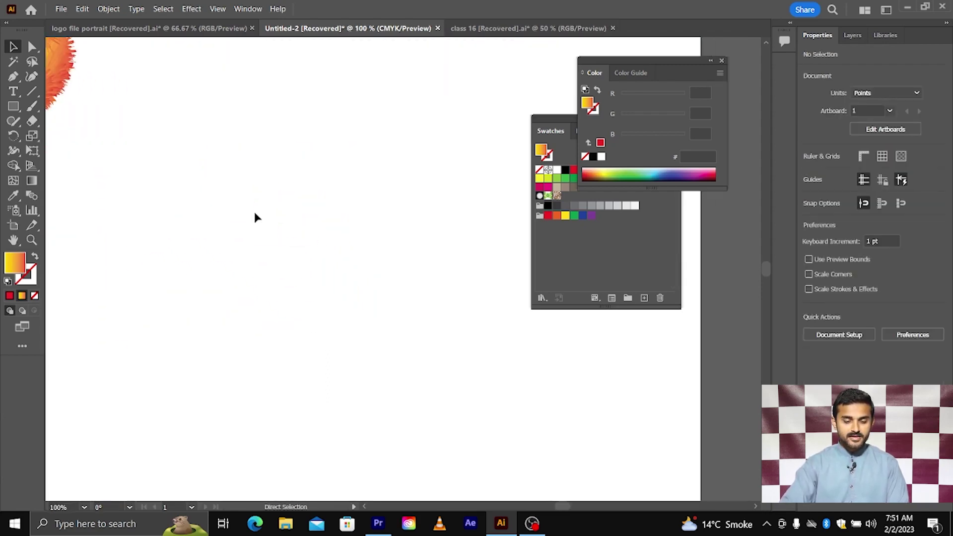
key("ctrl+plus")
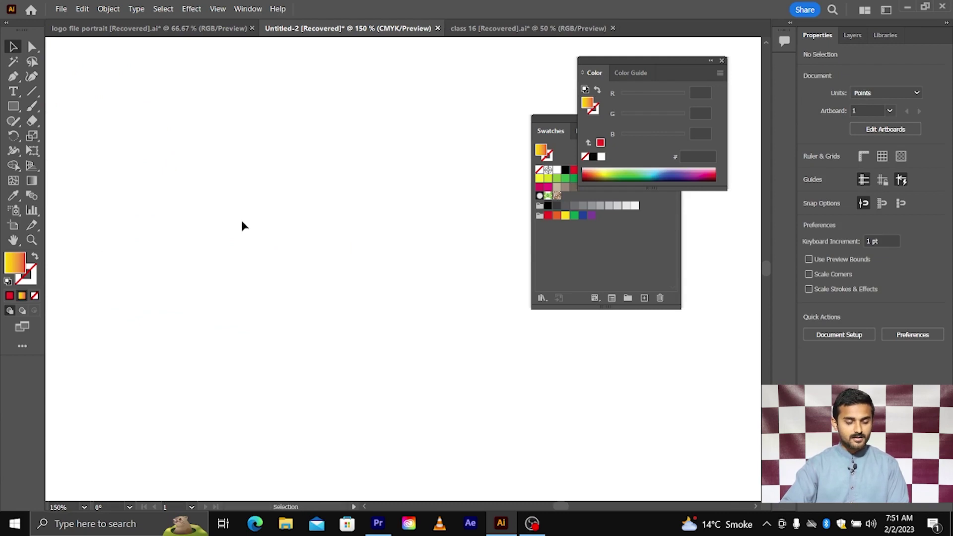
Step: Create a 32-point star with radii of 69.6534 pt and 34.8267 pt in the empty area, and move it slightly down
left_click_drag(13, 106, 44, 167)
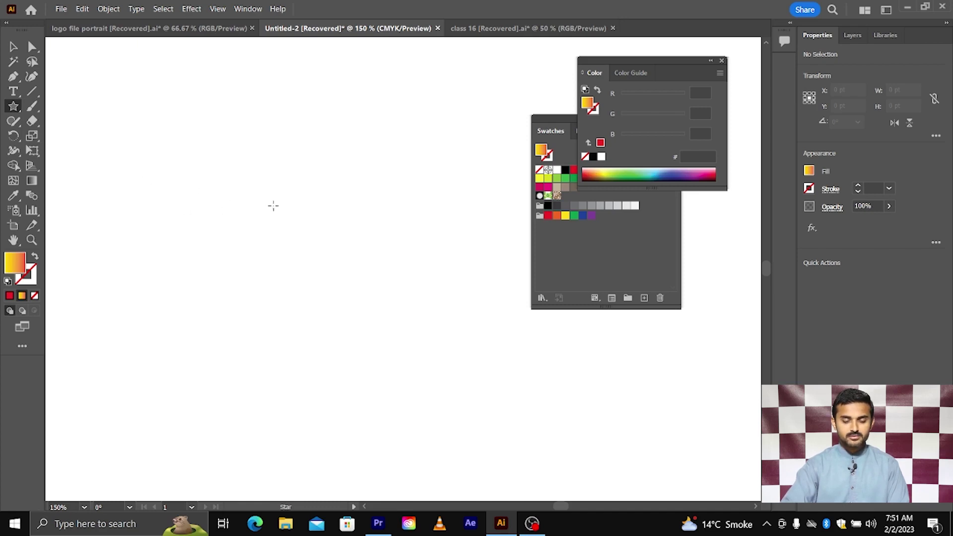
left_click(275, 207)
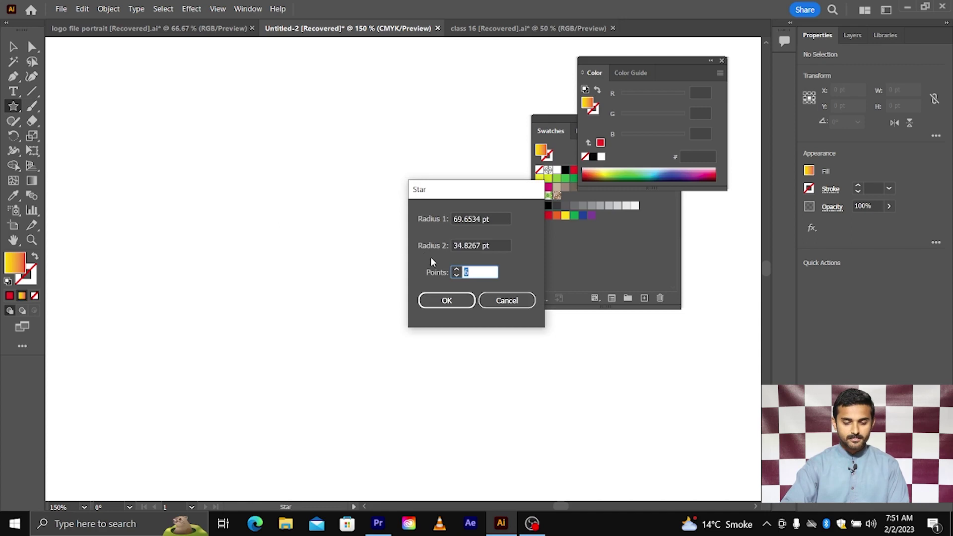
left_click_drag(475, 273, 463, 272)
type("32")
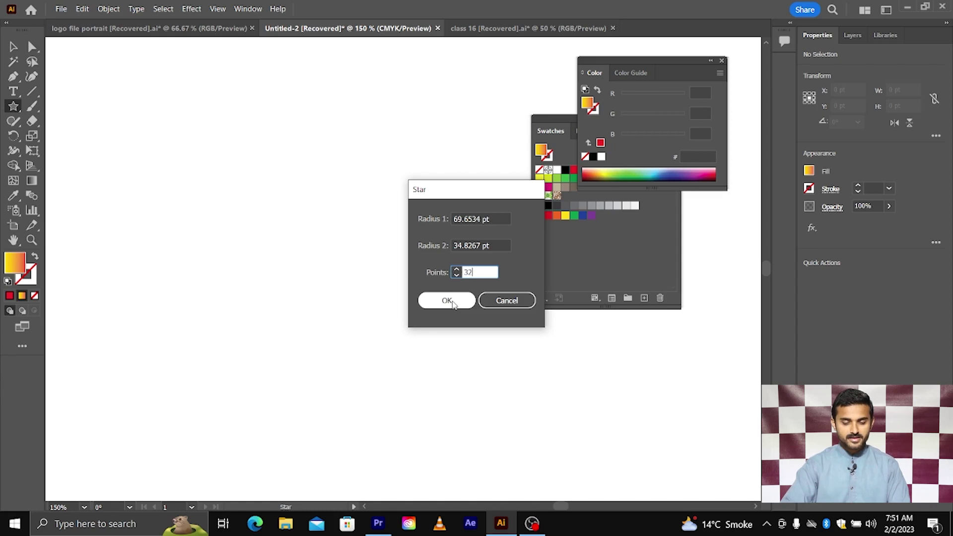
left_click(452, 301)
left_click(13, 48)
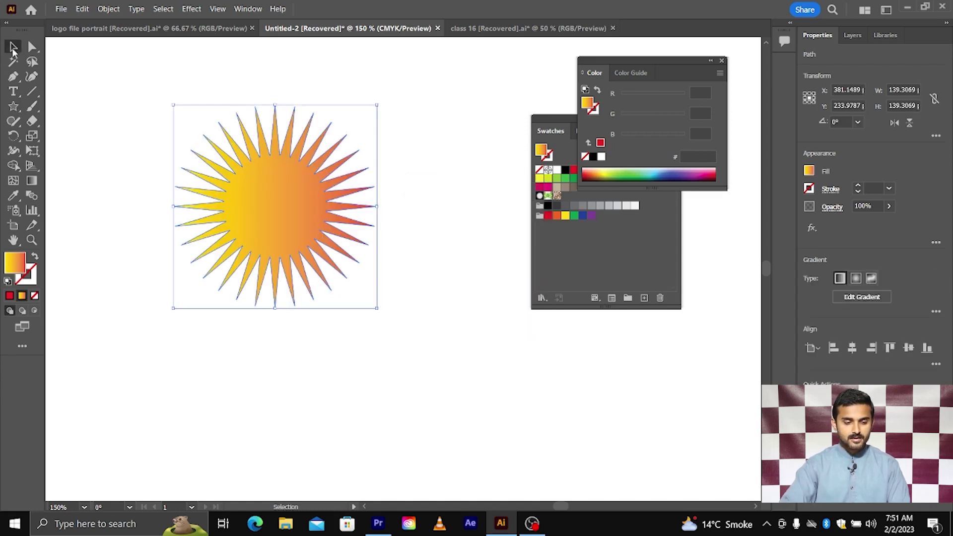
left_click_drag(237, 201, 267, 248)
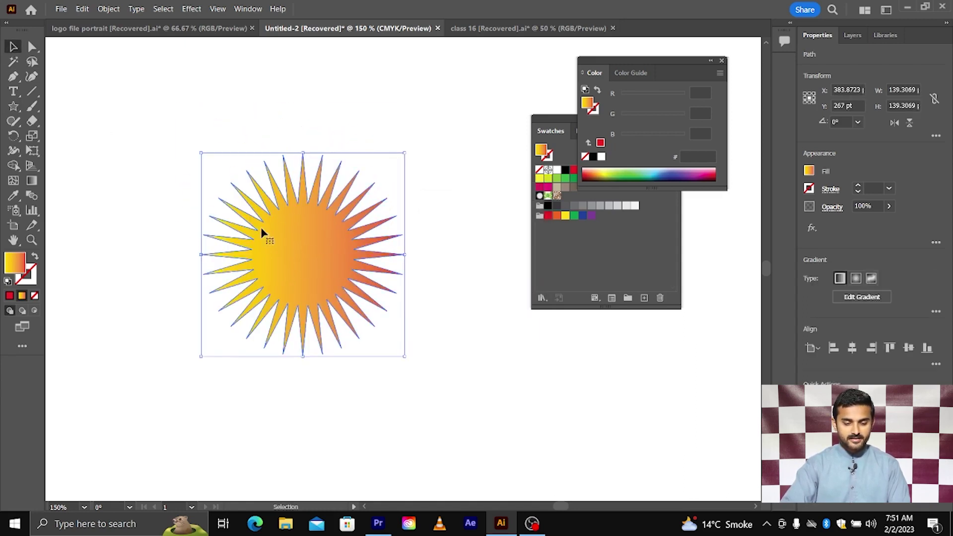
scroll(310, 241, "right", 1)
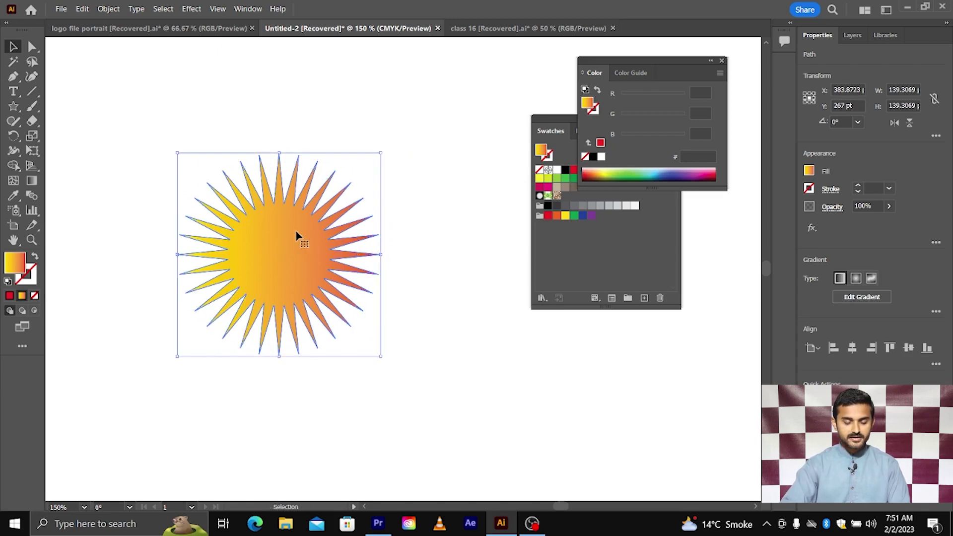
Step: Bring up the Gradient settings for the selected star and arrange them together with the swatches beside the artwork
left_click_drag(542, 135, 487, 143)
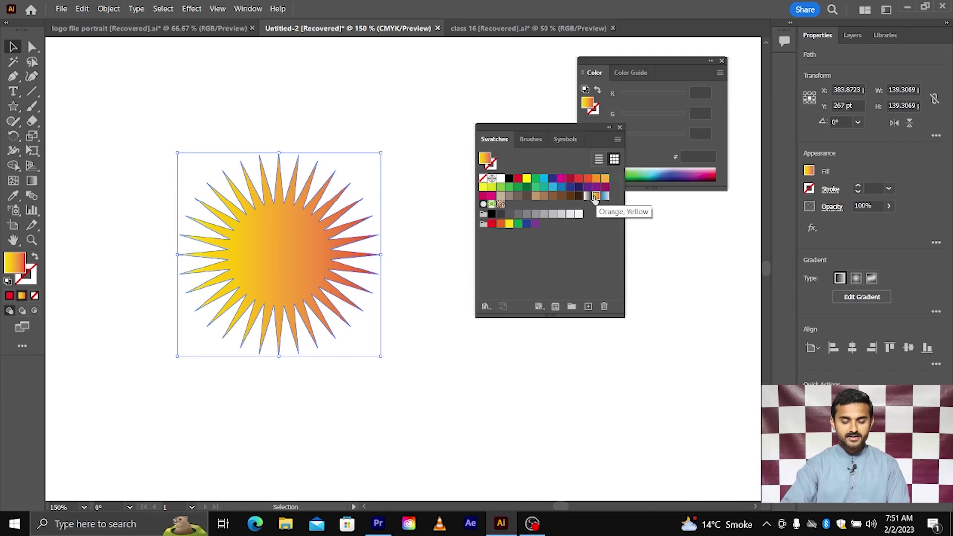
left_click(251, 10)
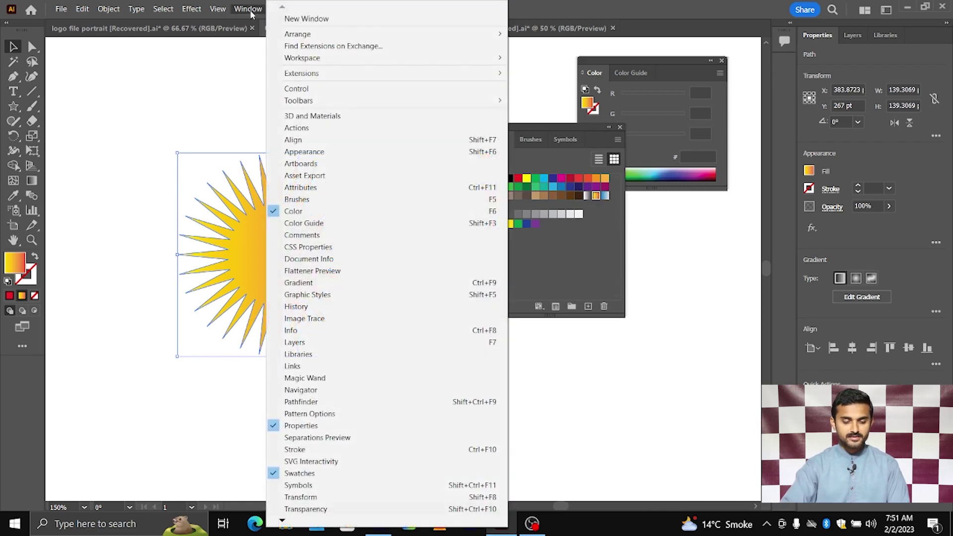
left_click(317, 270)
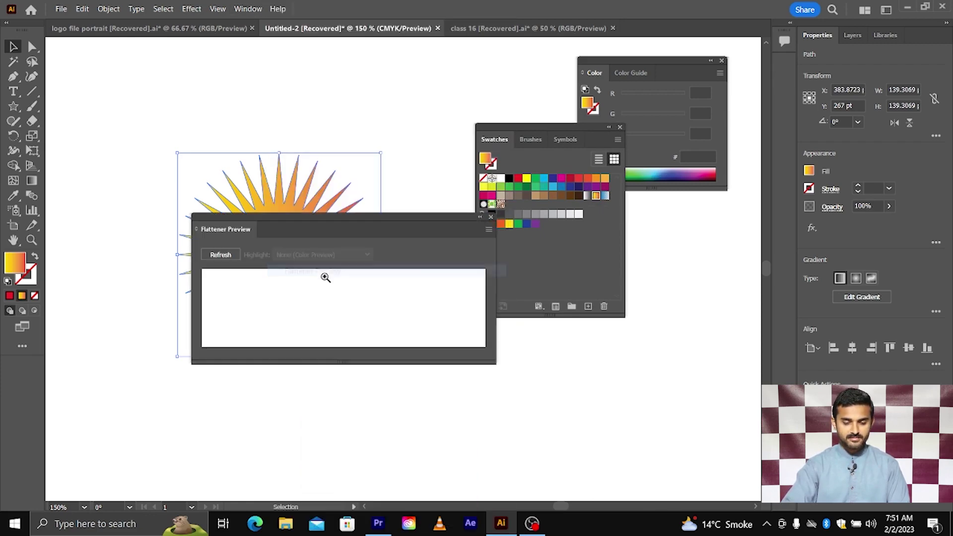
left_click(491, 217)
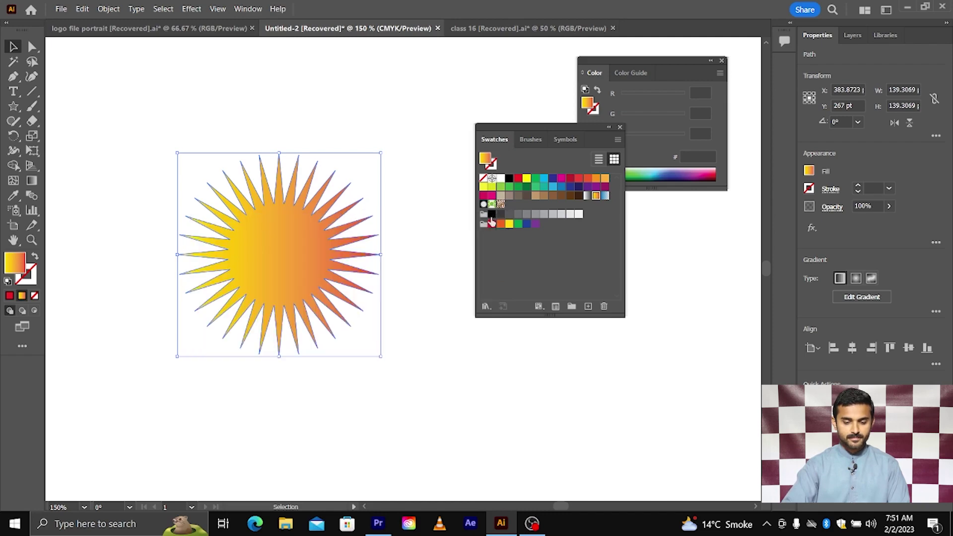
left_click(257, 9)
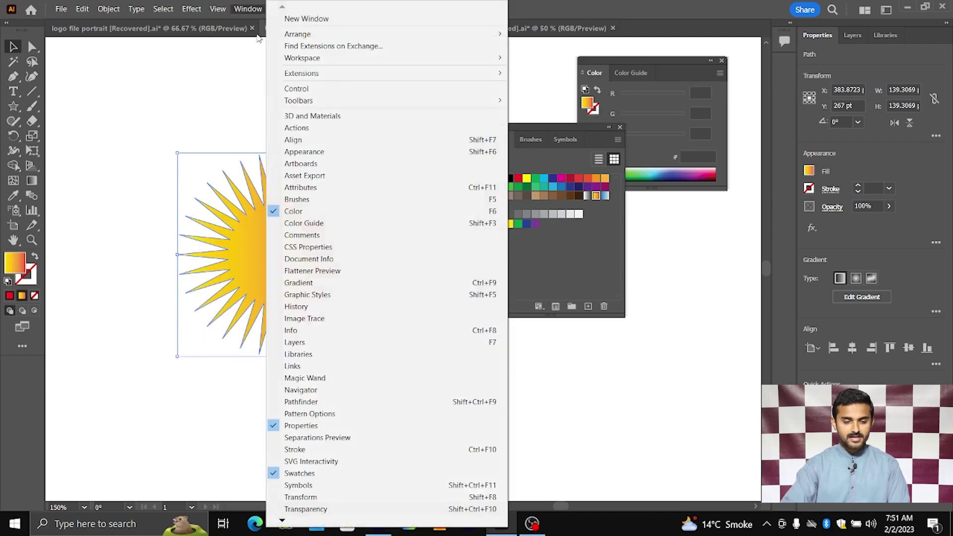
left_click(309, 284)
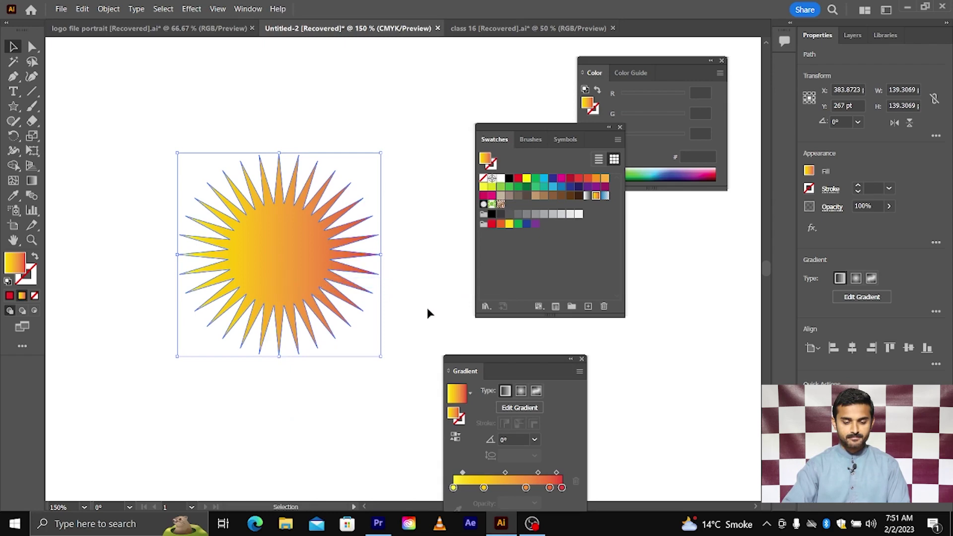
left_click_drag(491, 350, 648, 204)
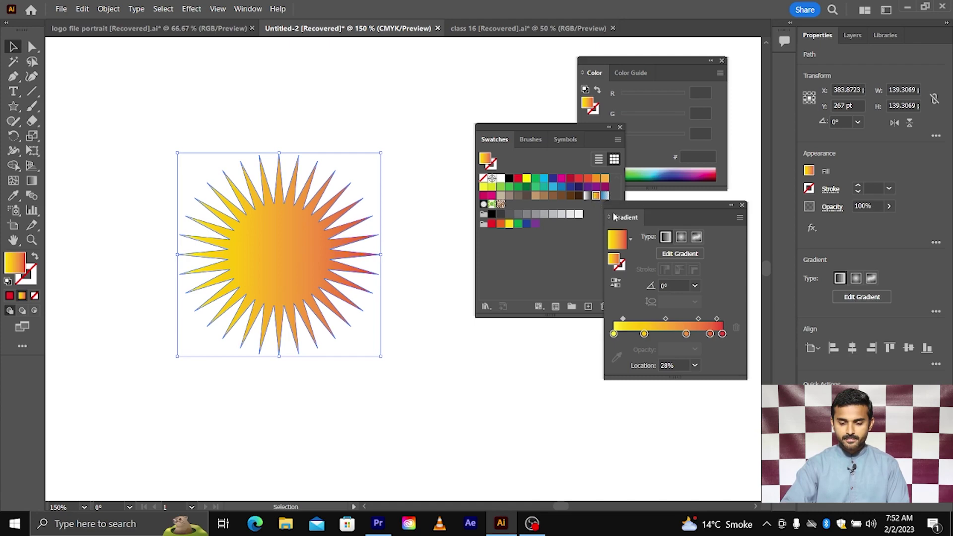
left_click_drag(620, 206, 603, 223)
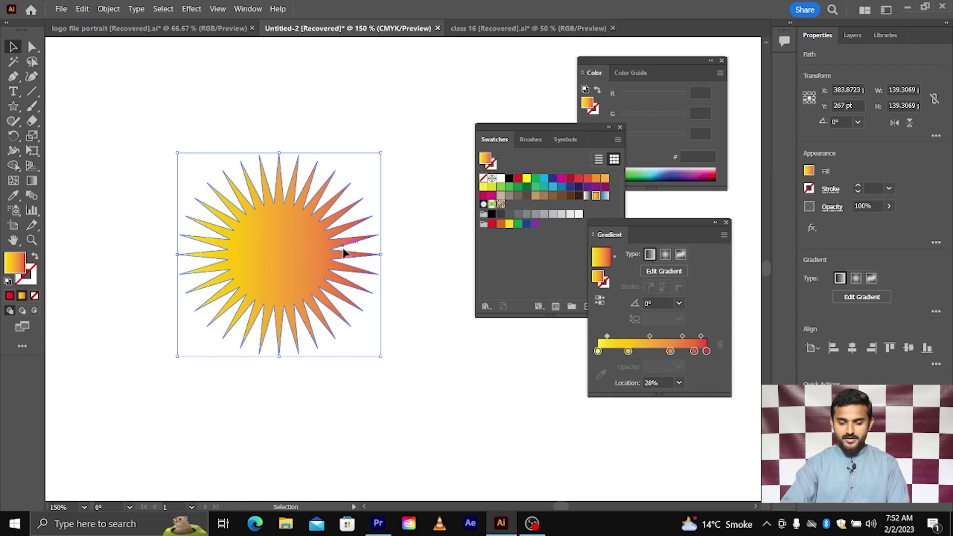
Step: Delete the three intermediate colour stops from the star's gradient, keeping only the yellow and red end stops
left_click_drag(619, 222, 603, 223)
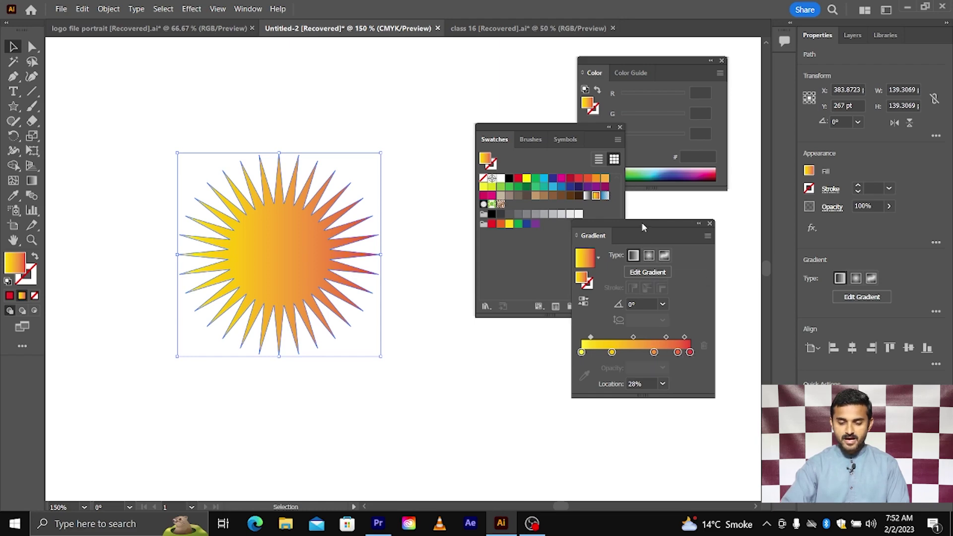
left_click_drag(642, 223, 643, 195)
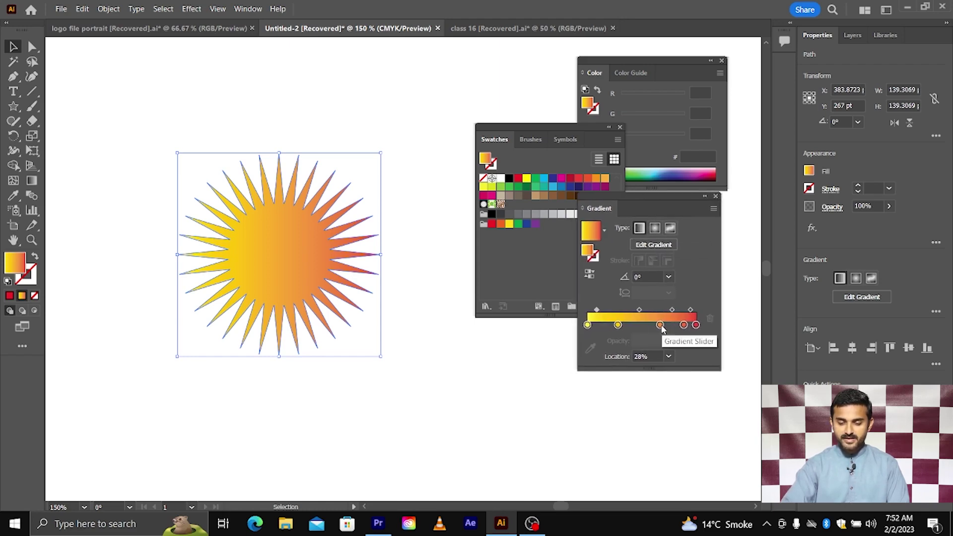
left_click(618, 325)
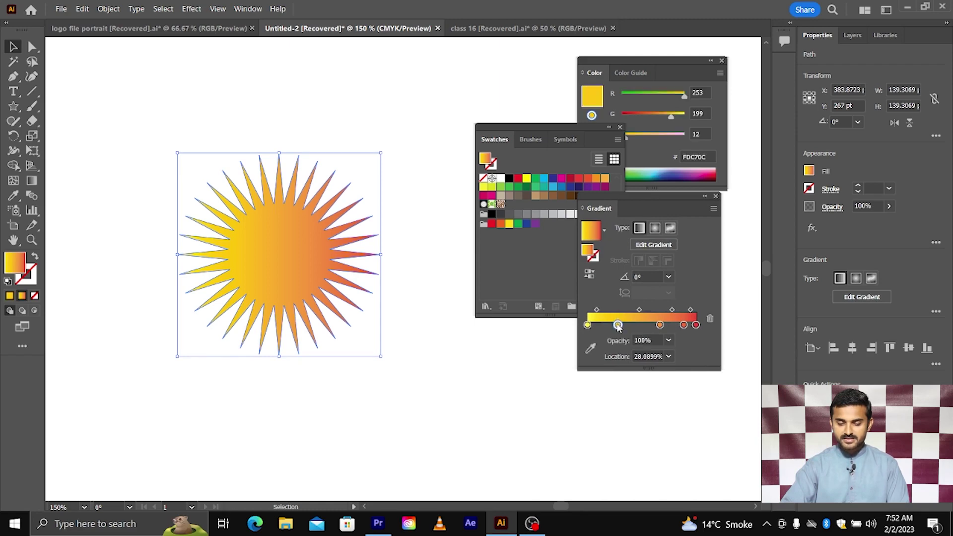
left_click(711, 320)
left_click(709, 318)
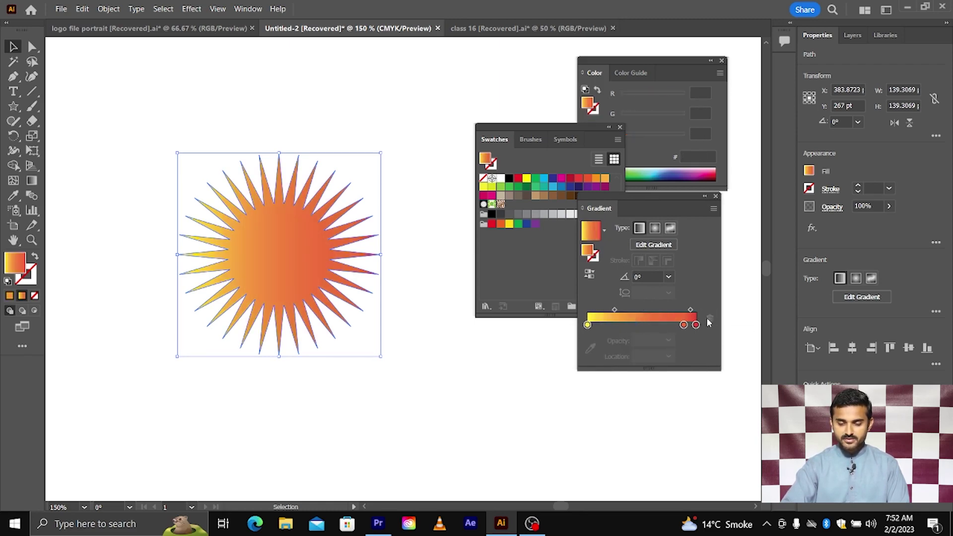
left_click(679, 326)
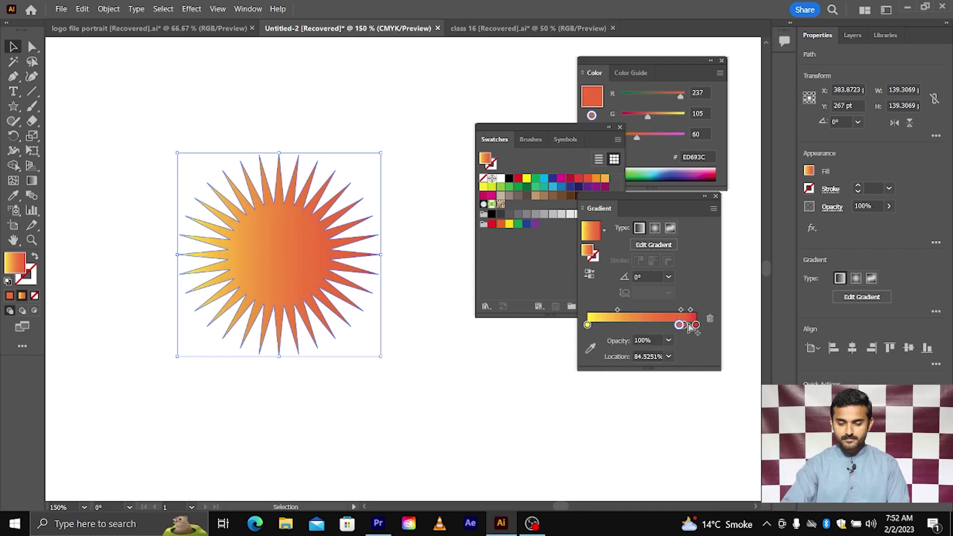
left_click_drag(679, 325, 684, 324)
left_click(710, 318)
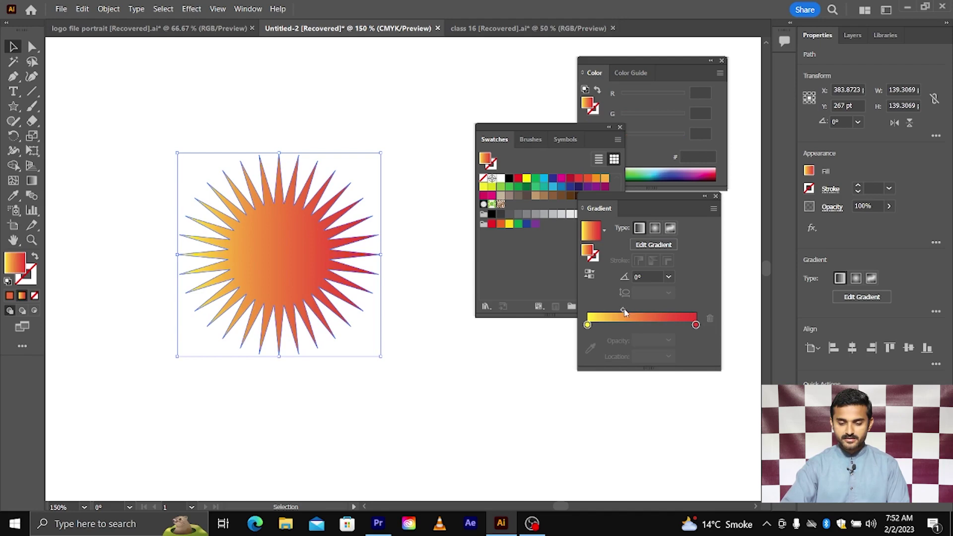
Step: Set the midpoint between the yellow and red stops to about 51.56% and change the star's fill to a radial gradient
left_click_drag(624, 311, 651, 311)
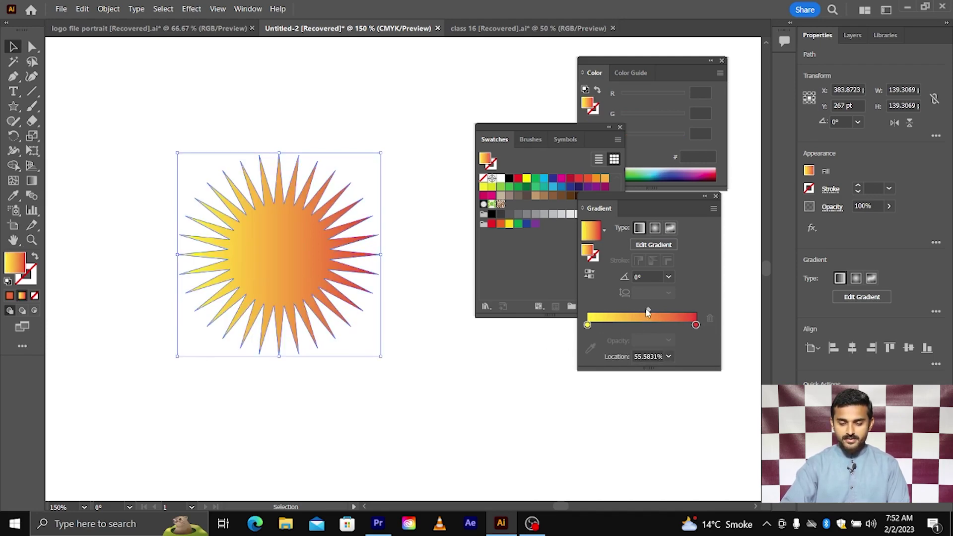
left_click_drag(648, 312, 644, 311)
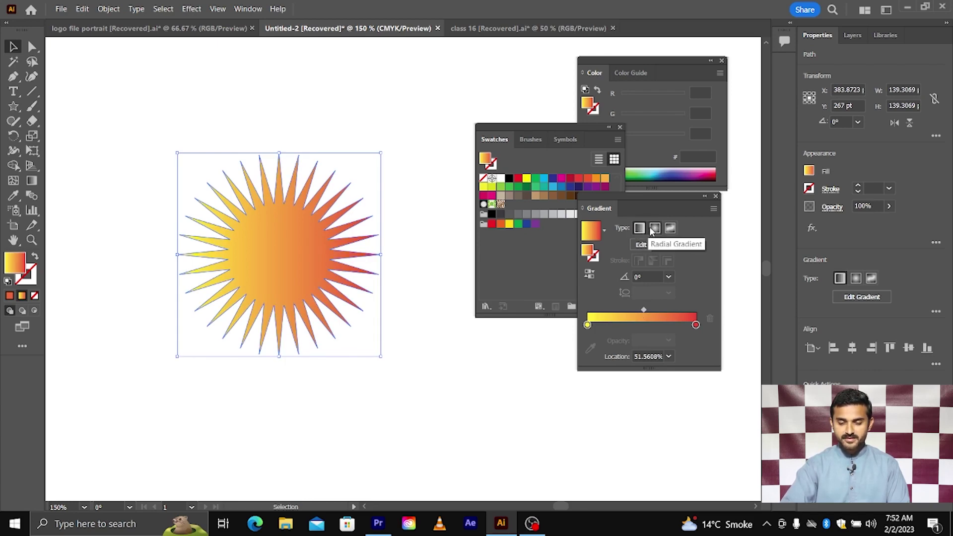
left_click(652, 230)
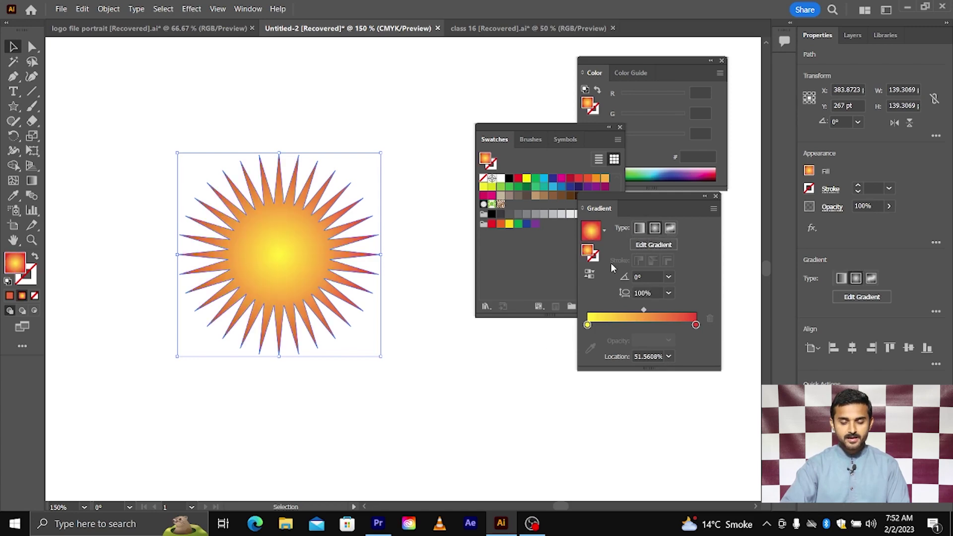
scroll(211, 258, "up", 1)
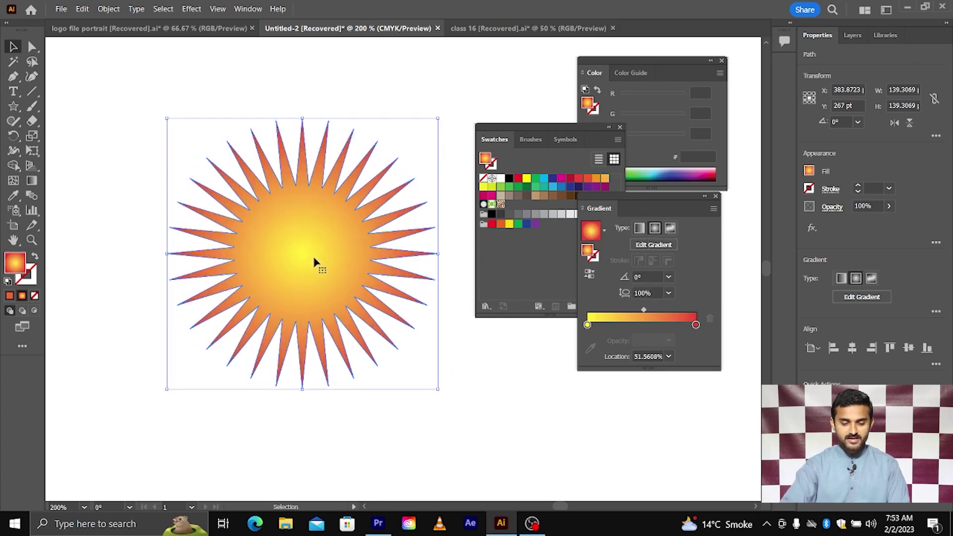
scroll(287, 260, "up", 1)
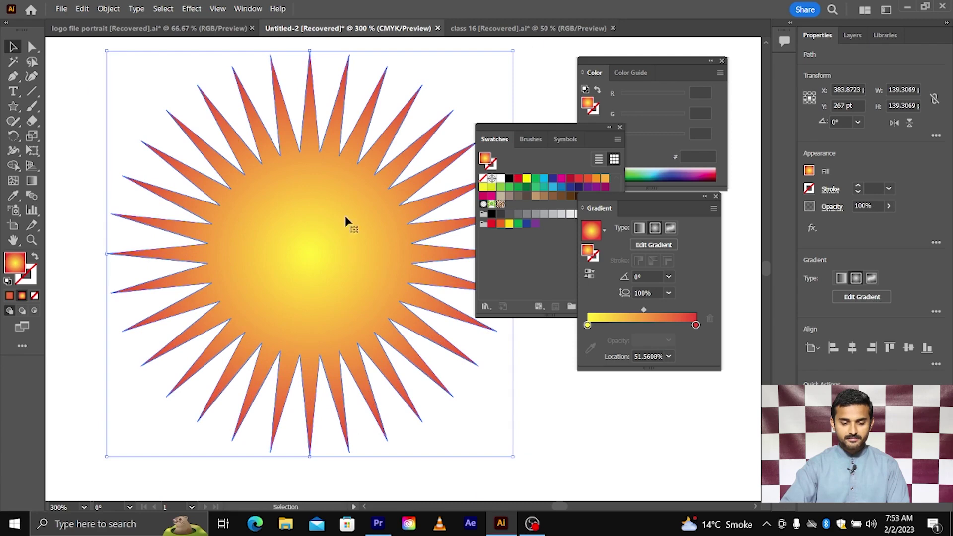
scroll(305, 260, "down", 1)
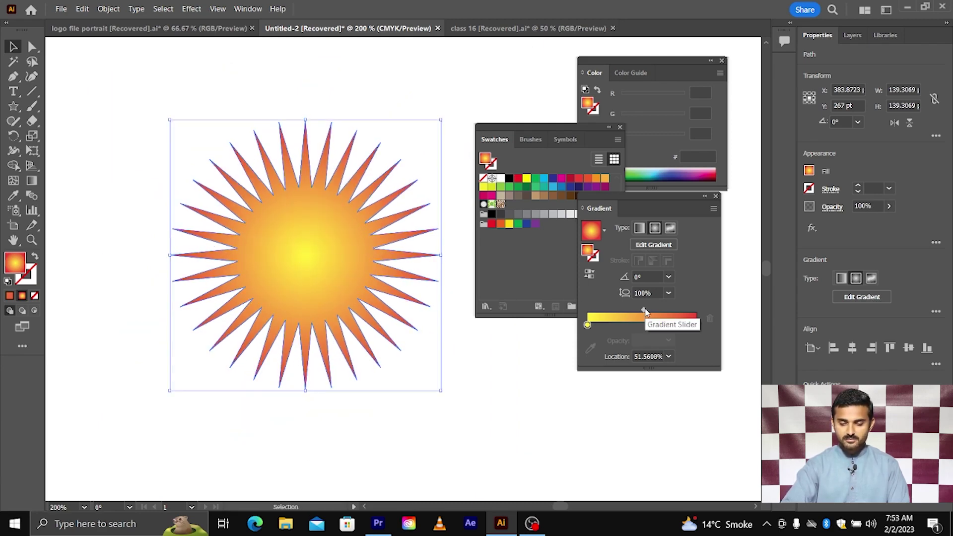
Step: Swap the gradient stops so red is at 0% and yellow at 100%, with the midpoint at about 43.74%, and deselect the star
left_click_drag(588, 325, 648, 324)
left_click_drag(663, 324, 587, 325)
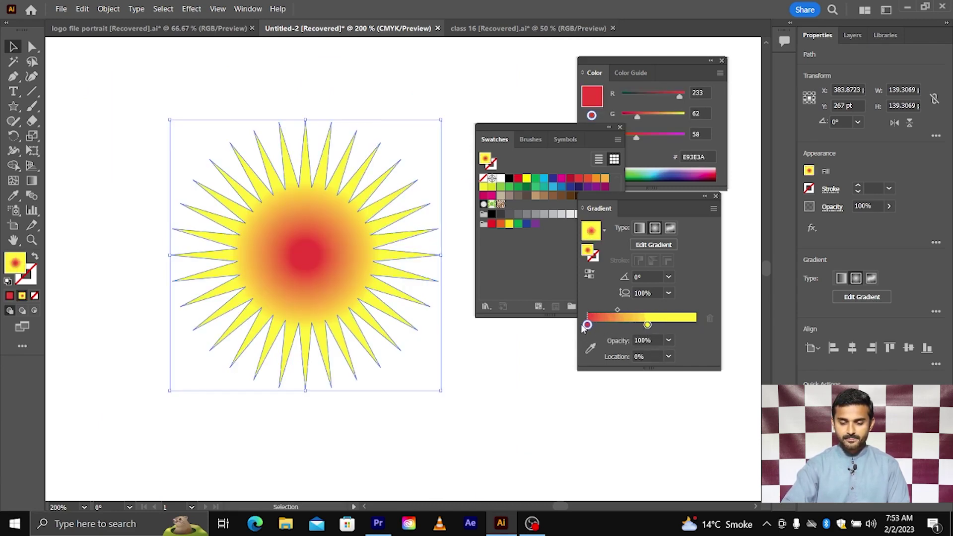
left_click_drag(647, 325, 702, 324)
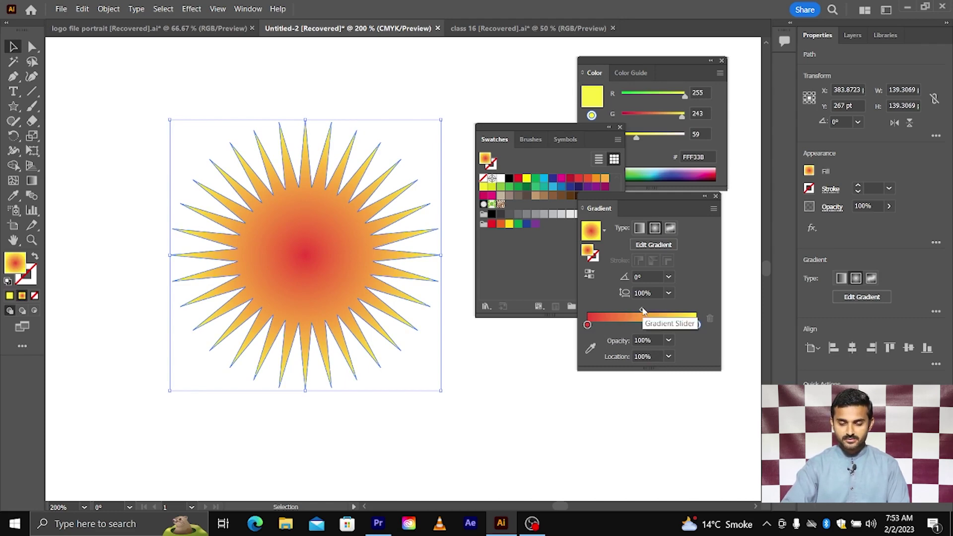
left_click_drag(643, 311, 636, 312)
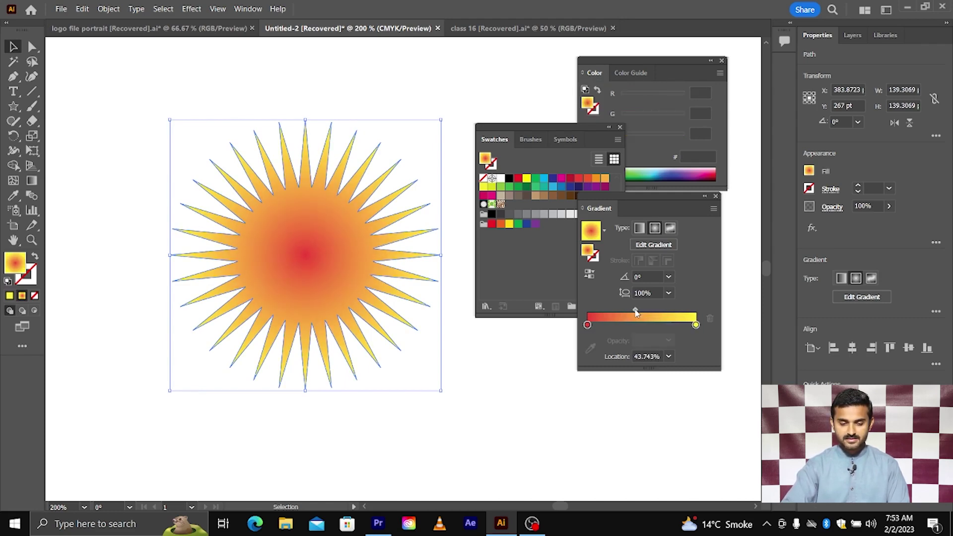
left_click(535, 355)
scroll(387, 328, "right", 2)
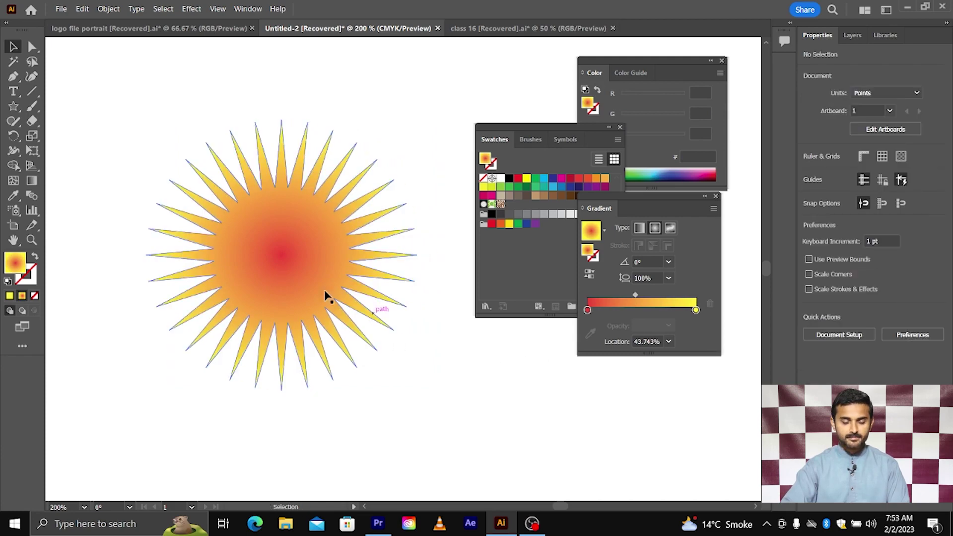
Step: Round all the corners of the star with its live corners until it measures about 118 pt across, and deselect it
left_click(288, 258)
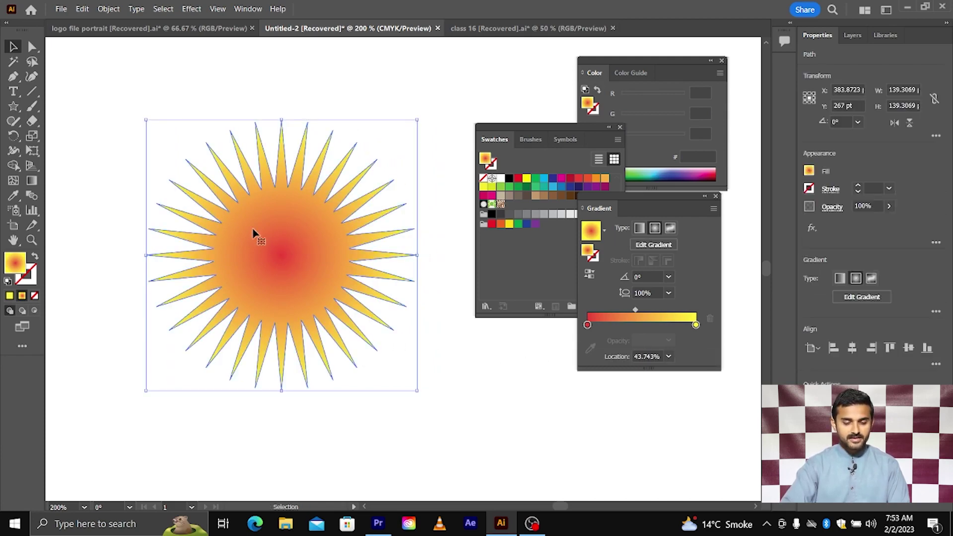
key("a")
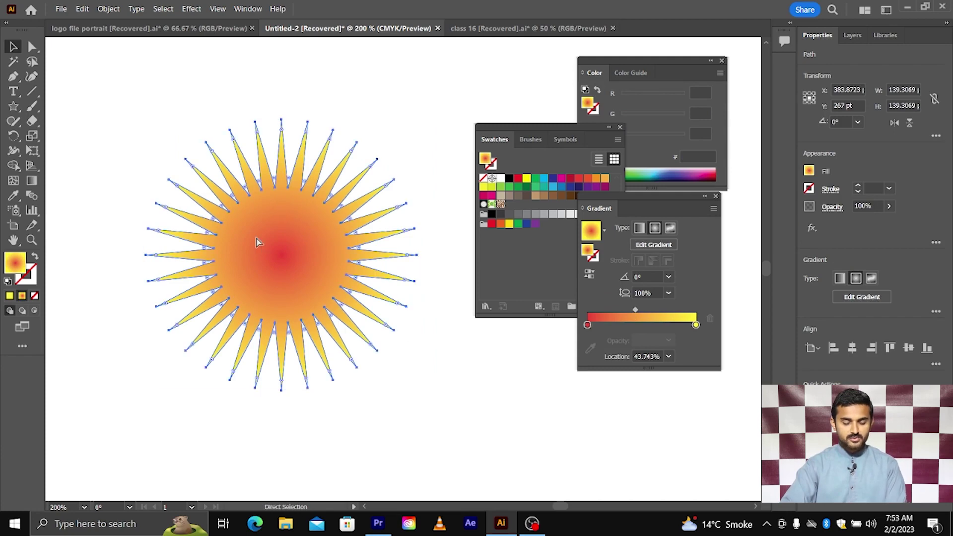
key("v")
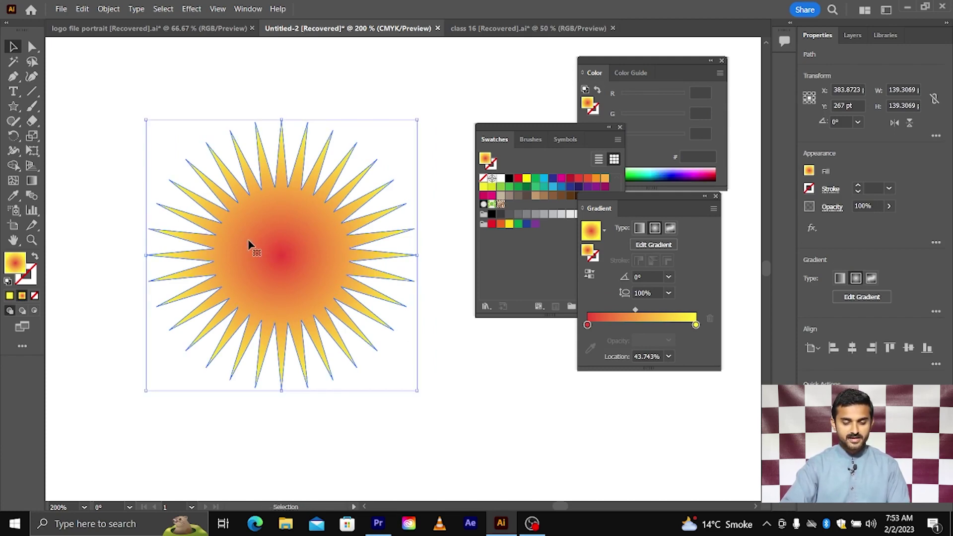
key("a")
key("v")
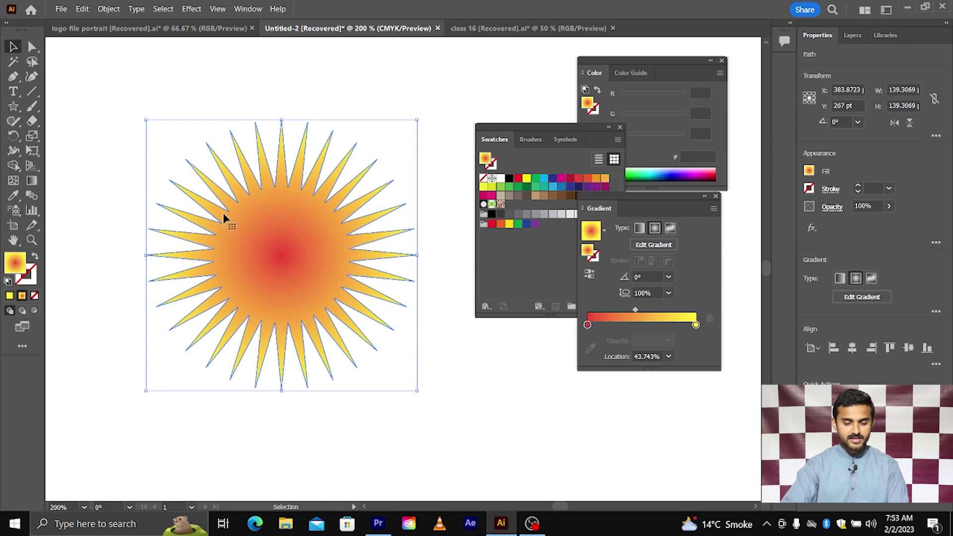
left_click(31, 47)
left_click_drag(192, 165, 203, 174)
left_click(18, 46)
left_click(125, 85)
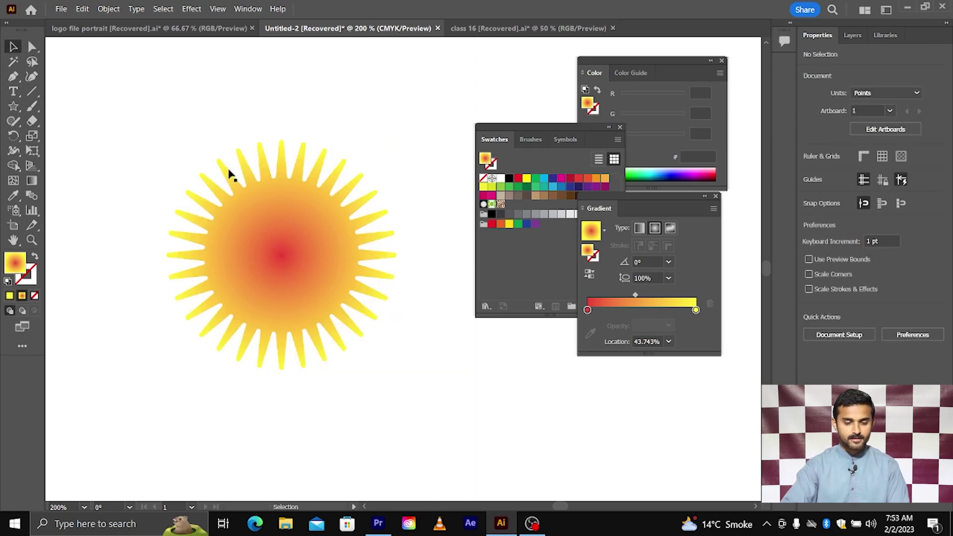
scroll(238, 174, "right", 1)
Step: Paste a copy of the rounded star in front and scale it down about its centre to about 29 pt across
left_click(269, 255)
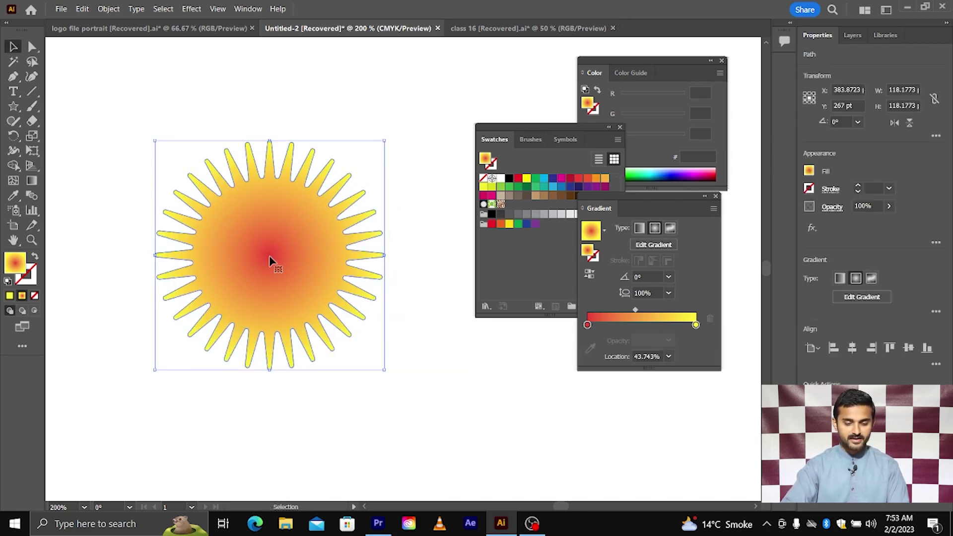
key("a")
key("ctrl+f")
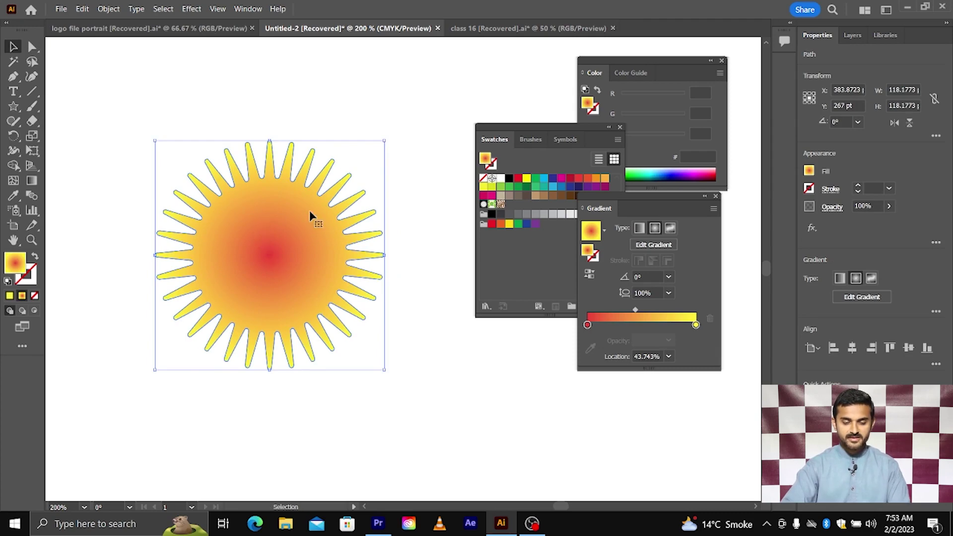
left_click_drag(387, 141, 363, 222)
left_click(373, 194)
scroll(375, 186, "left", 1)
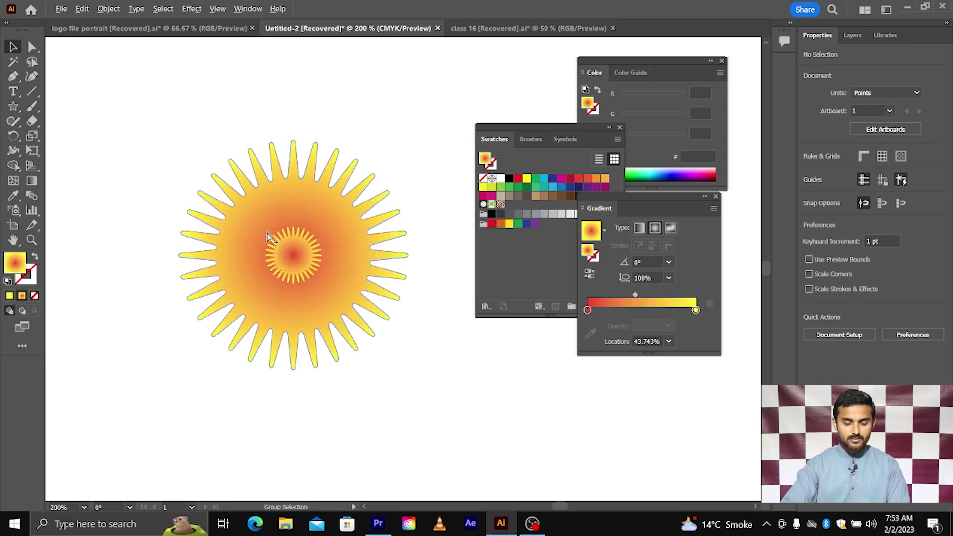
Step: Select the small and large stars together and set the Blend Options spacing to Specified Steps with 100 steps
scroll(263, 226, "up", 1)
left_click(253, 204)
scroll(252, 203, "down", 1)
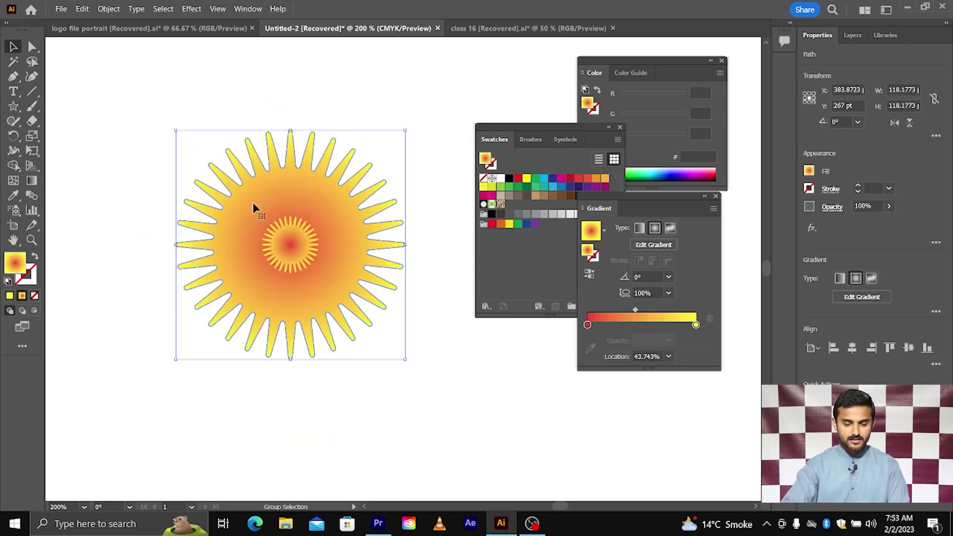
left_click(185, 133)
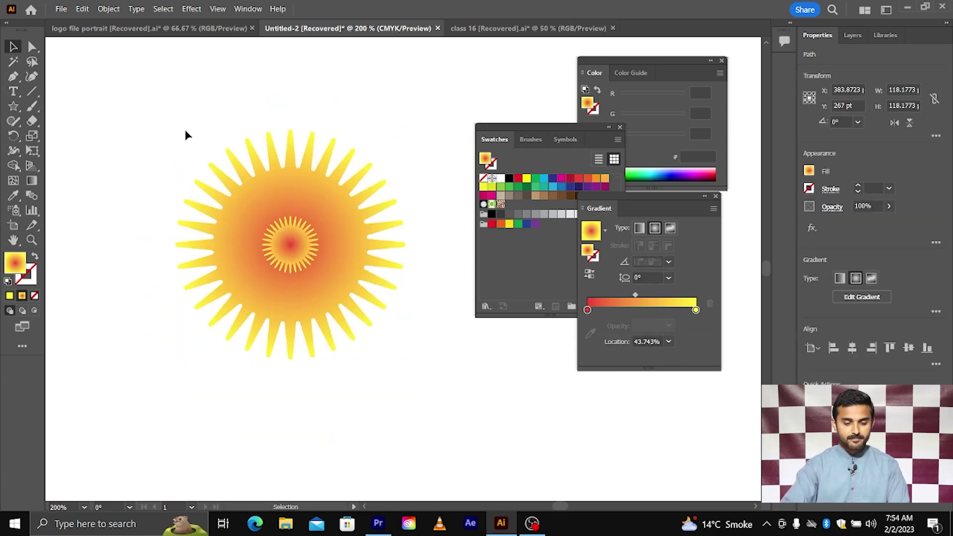
left_click(356, 327)
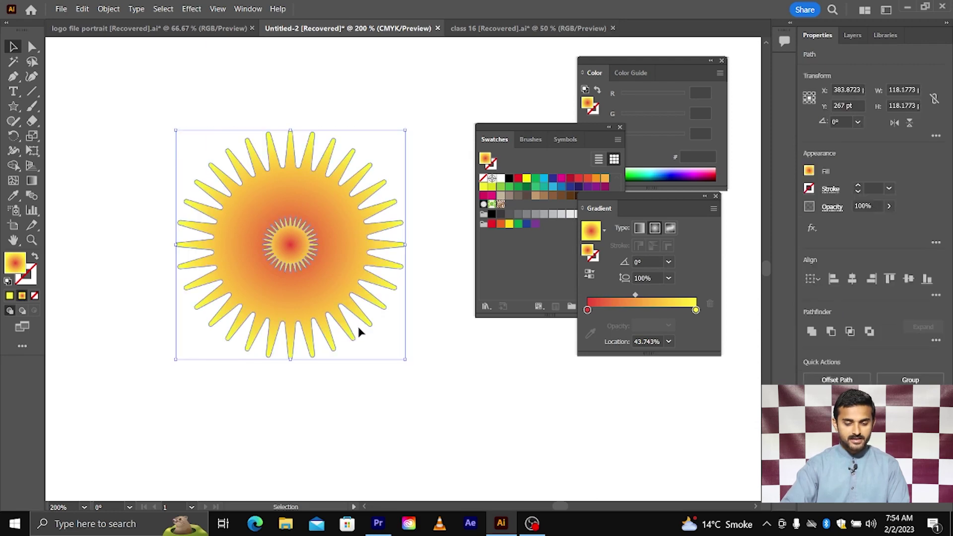
left_click(330, 368)
left_click(247, 234)
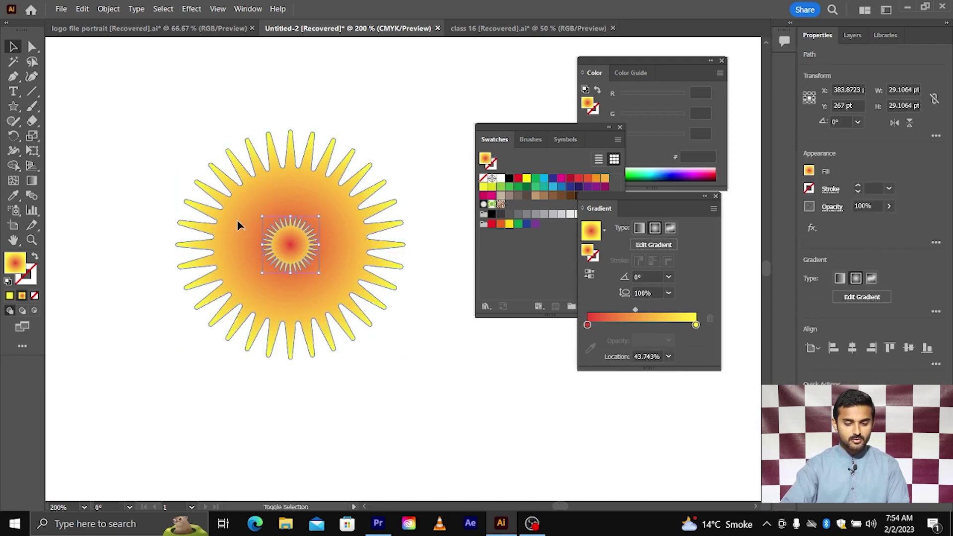
left_click(108, 9)
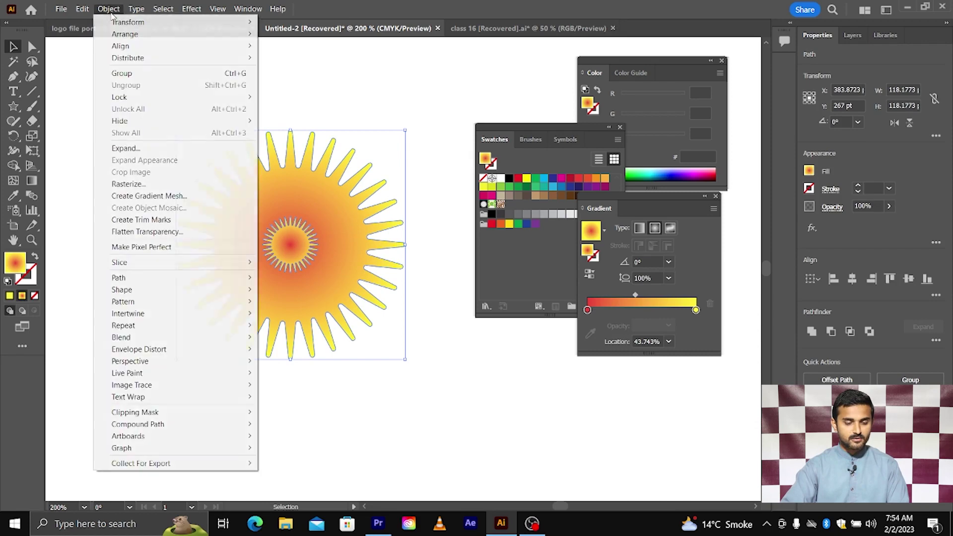
mouse_move(149, 338)
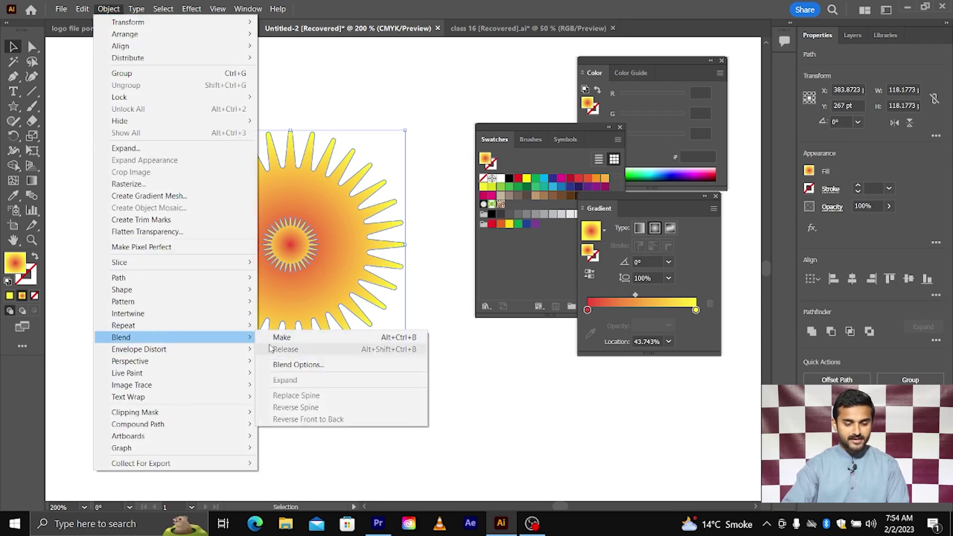
left_click(296, 366)
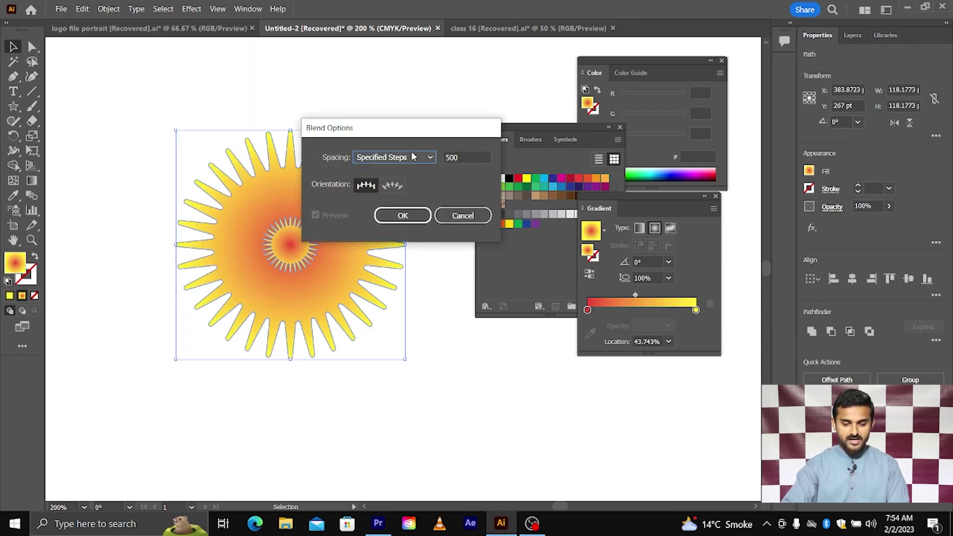
left_click(447, 157)
type("1")
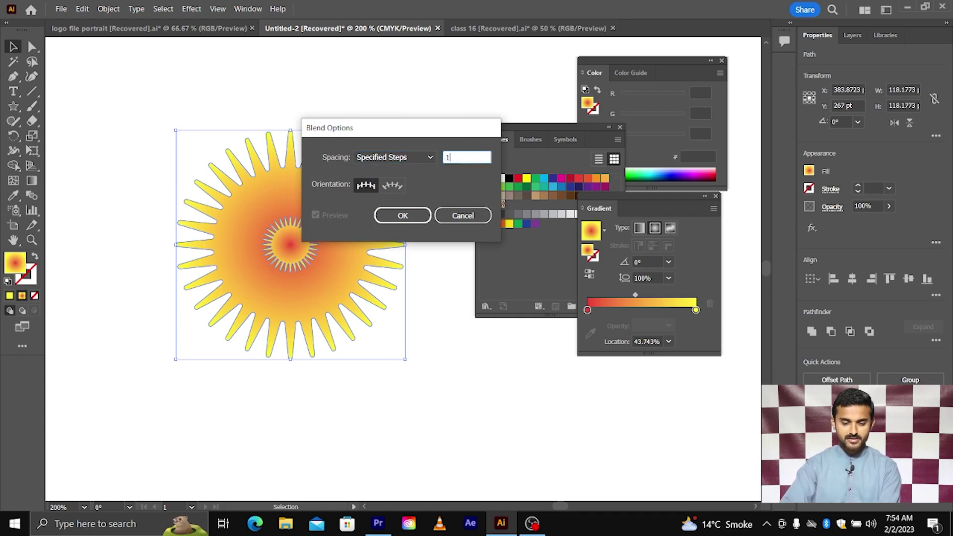
type("00")
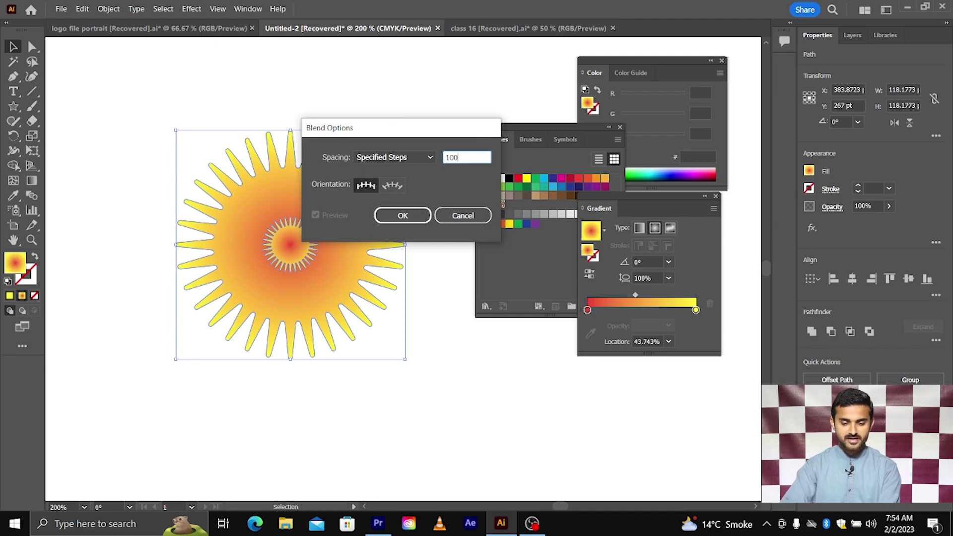
left_click(401, 216)
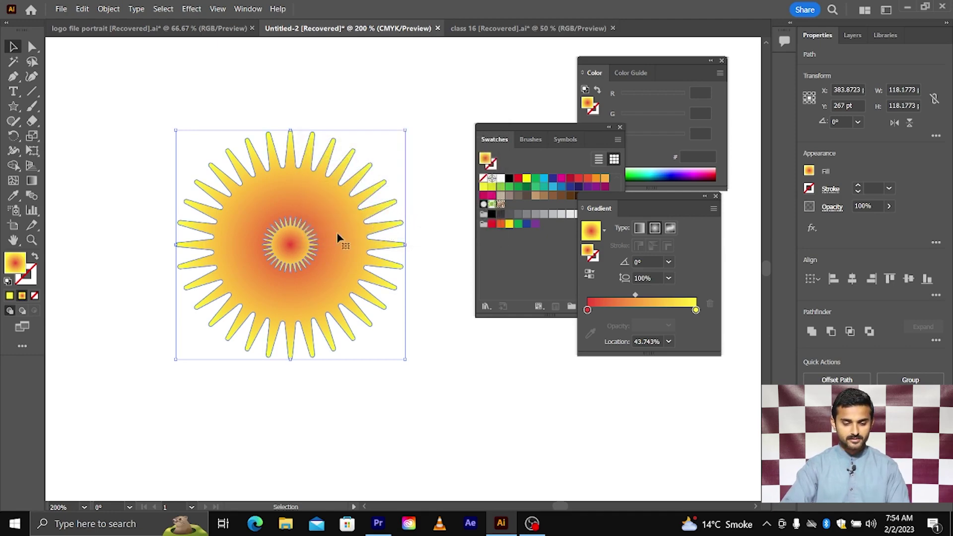
Step: Make a blend from the selected large and small stars, deselect it and inspect its centre
left_click(106, 13)
mouse_move(166, 340)
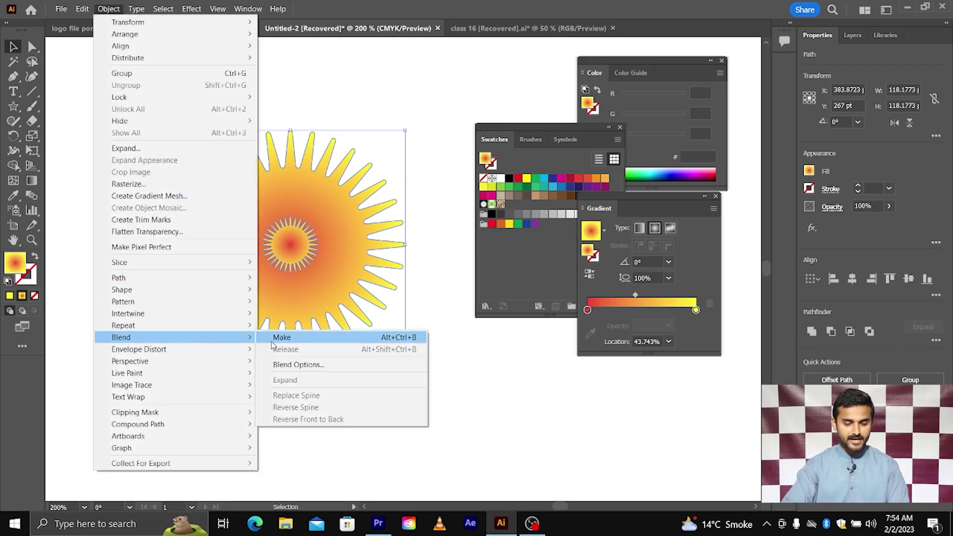
left_click(278, 337)
left_click(283, 367)
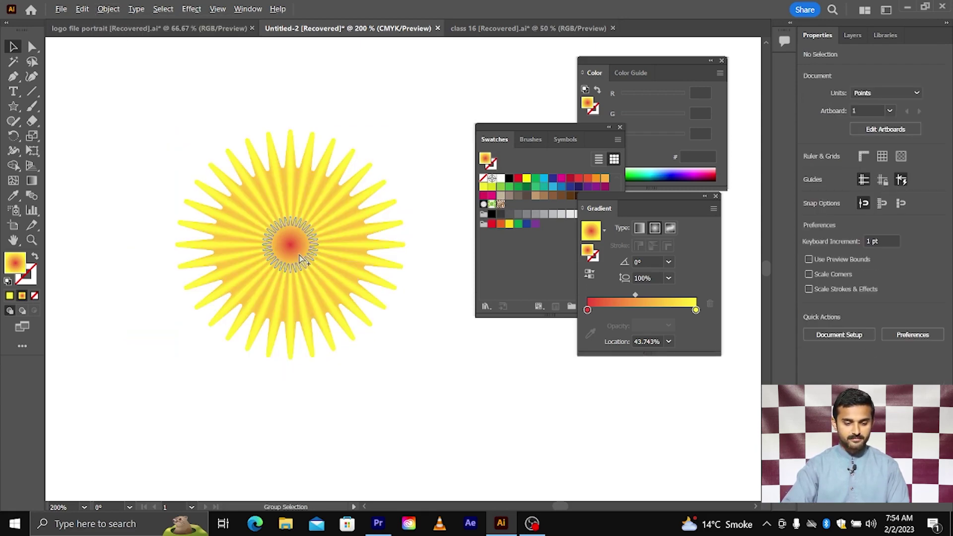
scroll(293, 251, "up", 1)
scroll(291, 246, "down", 1)
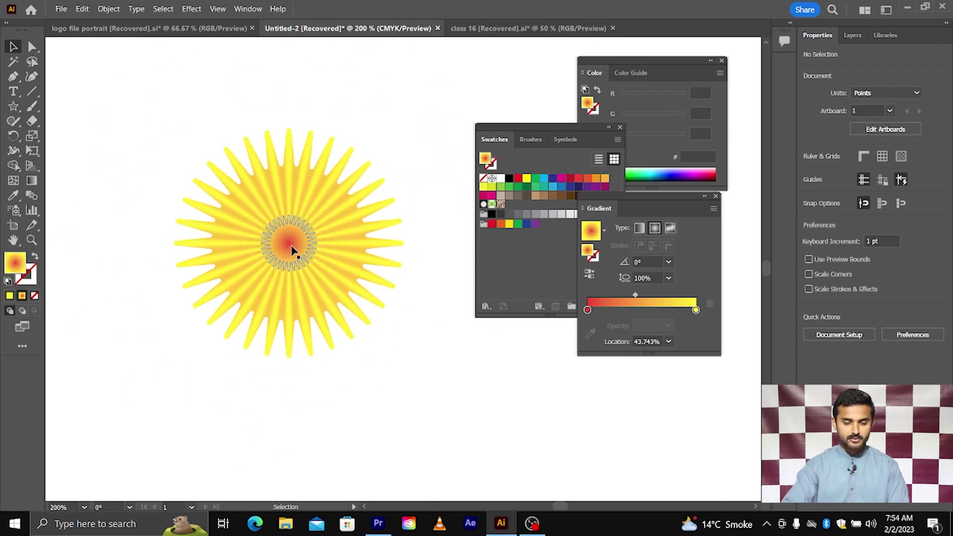
scroll(291, 246, "up", 3)
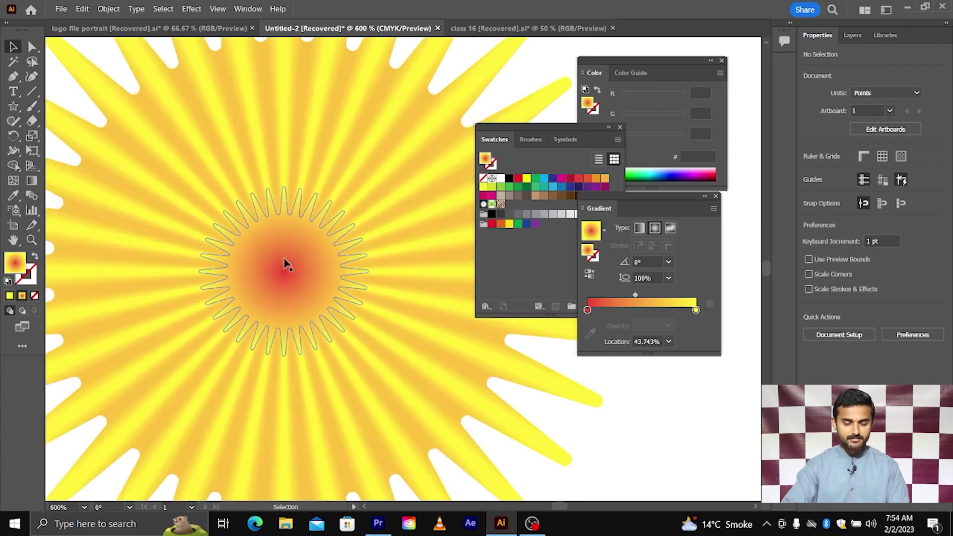
scroll(285, 265, "down", 1)
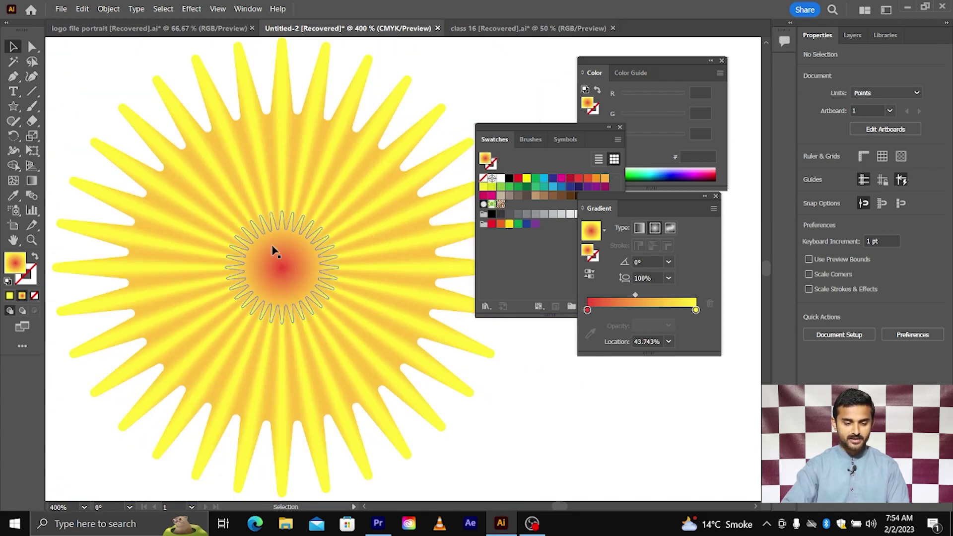
scroll(294, 273, "down", 3)
Step: Select the blended star and apply a Pucker & Bloat effect of -18% to it
left_click(295, 273)
scroll(294, 273, "right", 1)
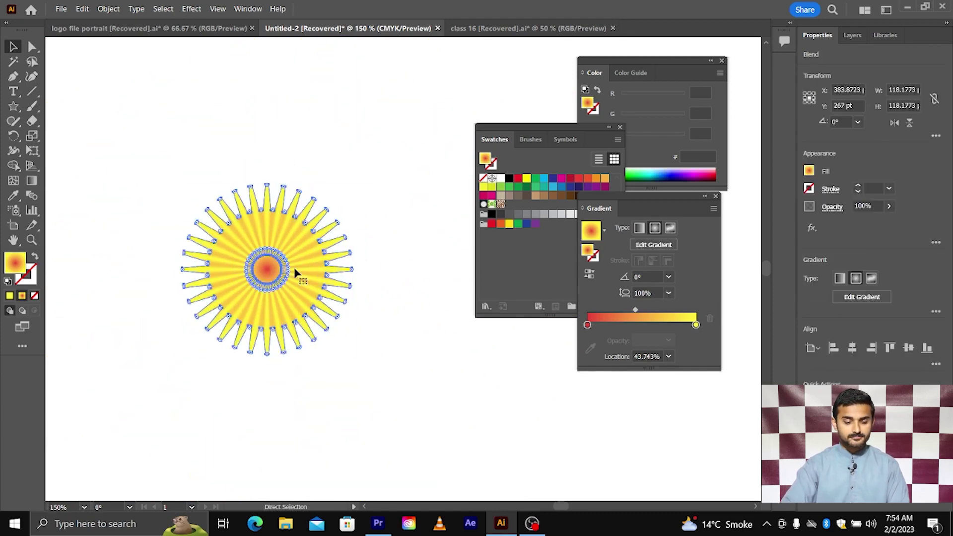
key("v")
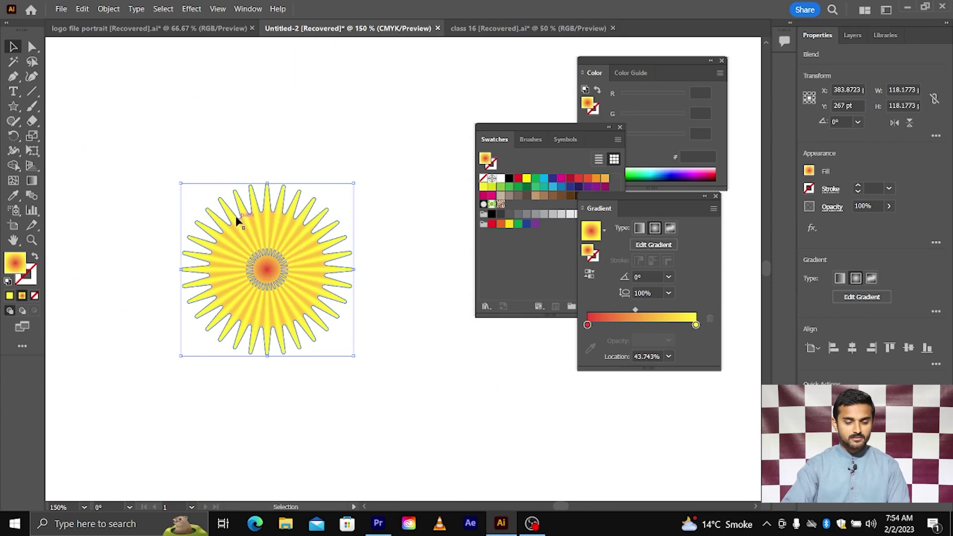
left_click(192, 9)
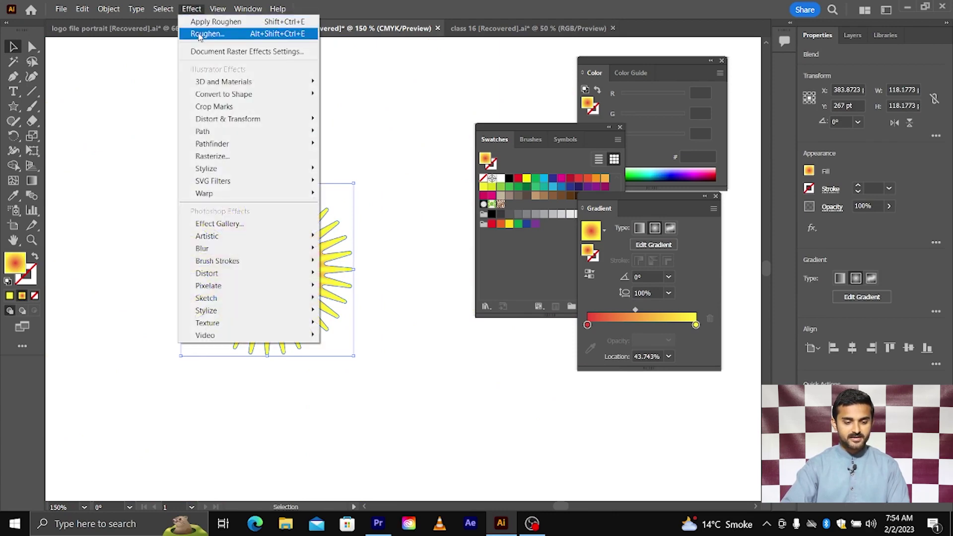
mouse_move(229, 121)
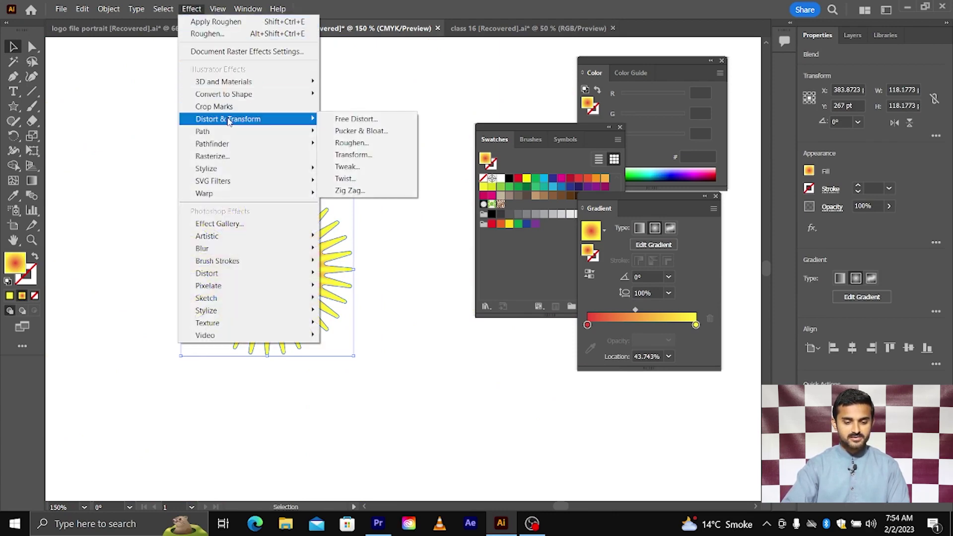
left_click(341, 131)
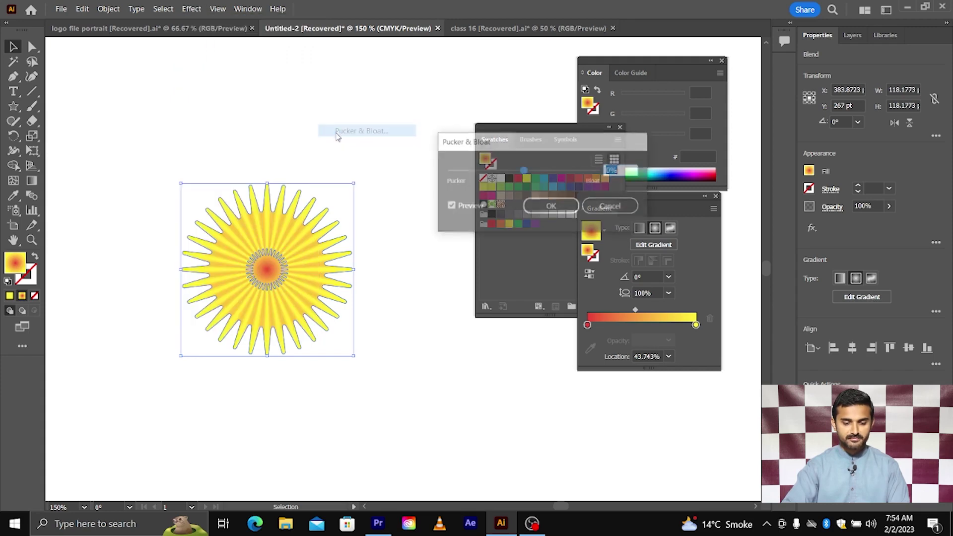
left_click_drag(523, 141, 484, 119)
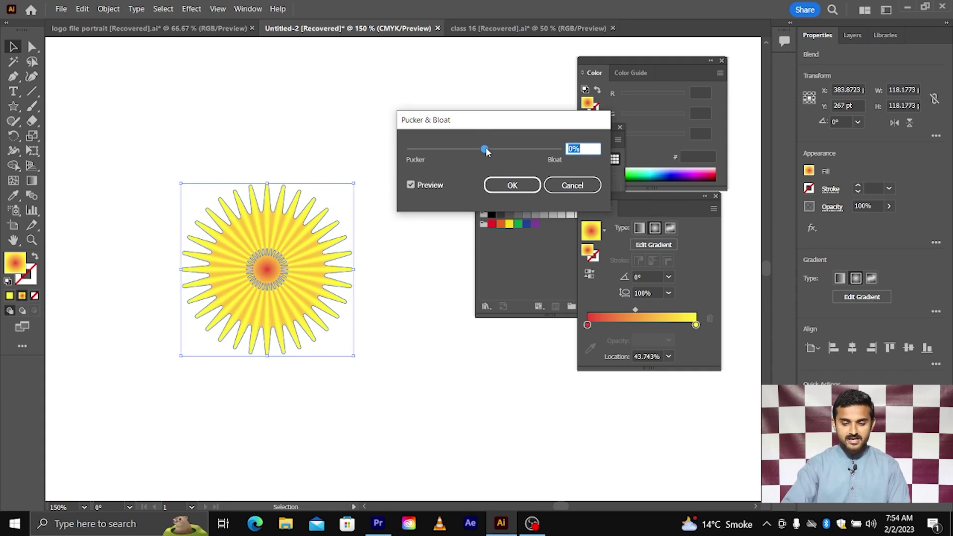
left_click_drag(487, 152, 516, 152)
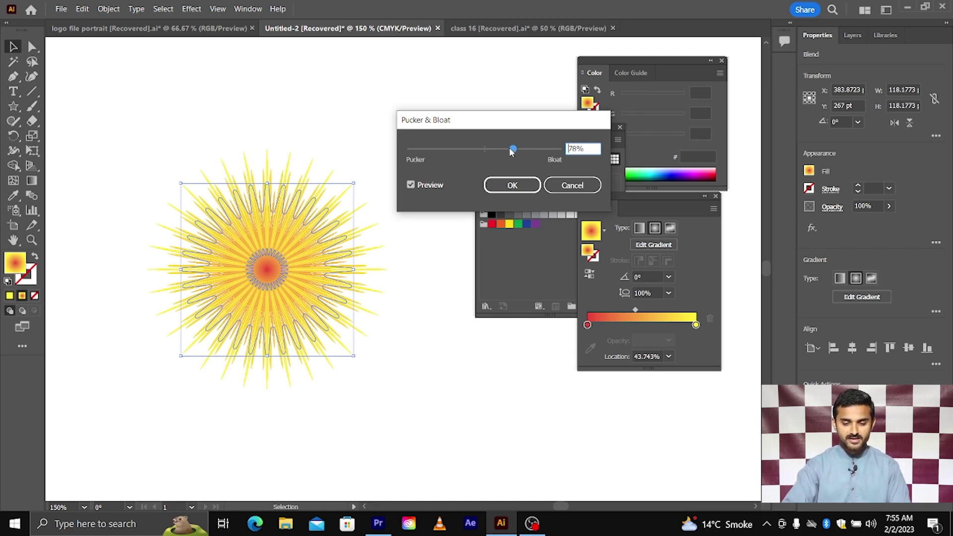
left_click_drag(511, 149, 473, 152)
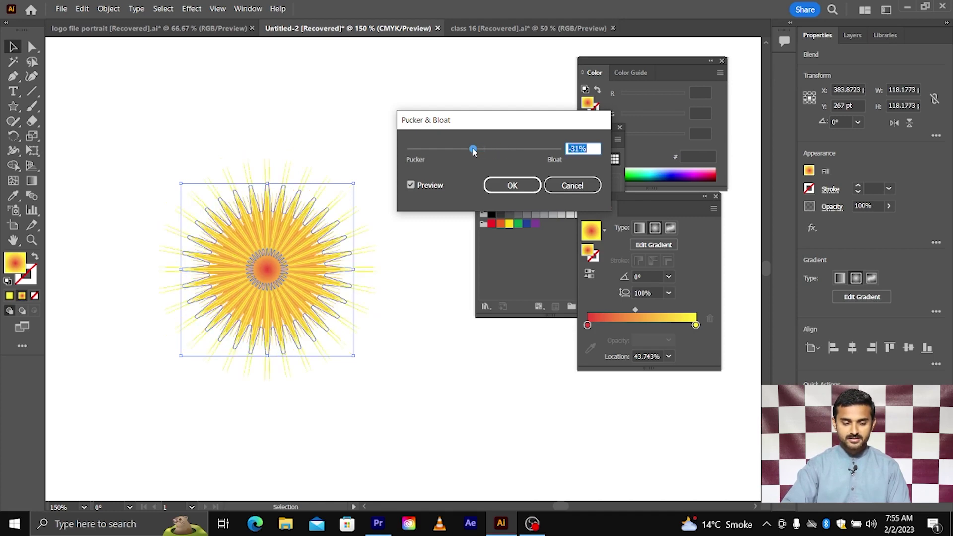
left_click_drag(472, 149, 477, 152)
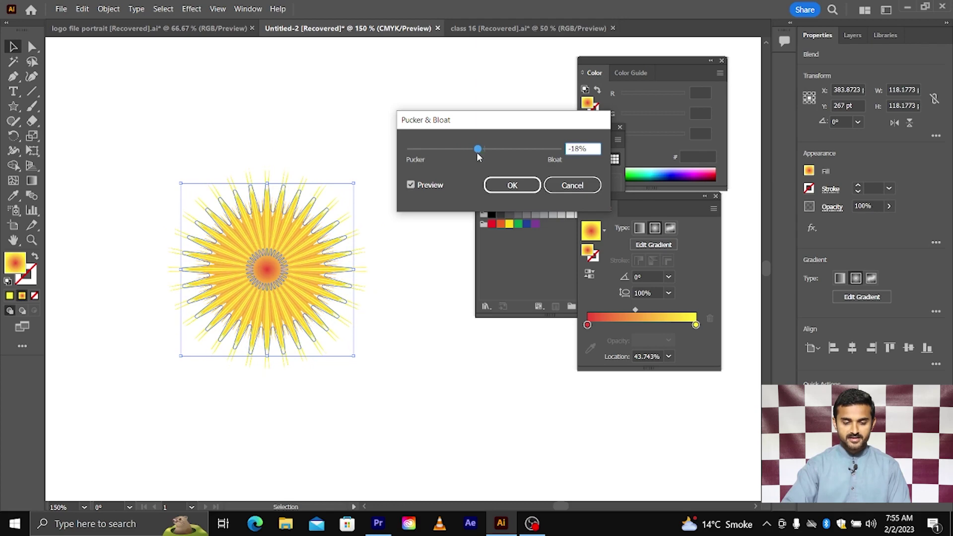
left_click(513, 186)
Step: Apply a Roughen effect to the blended star with 5% relative size, detail of 1 per inch and smooth points
scroll(248, 222, "up", 1)
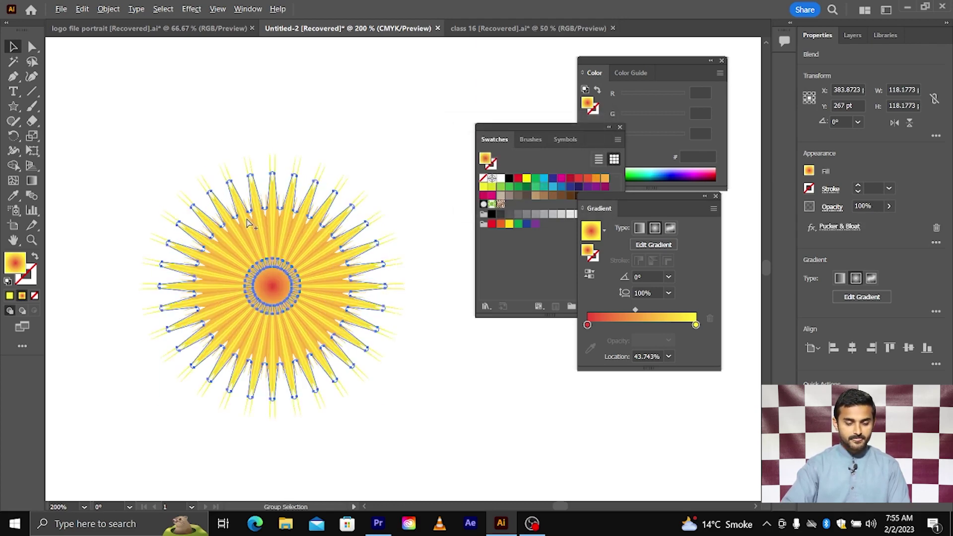
left_click_drag(156, 139, 385, 332)
scroll(250, 263, "up", 1)
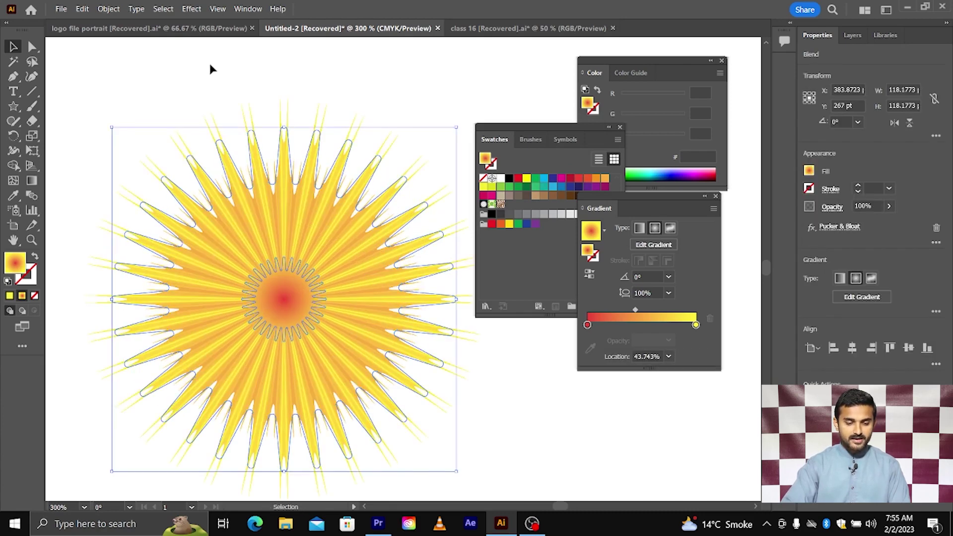
left_click(193, 9)
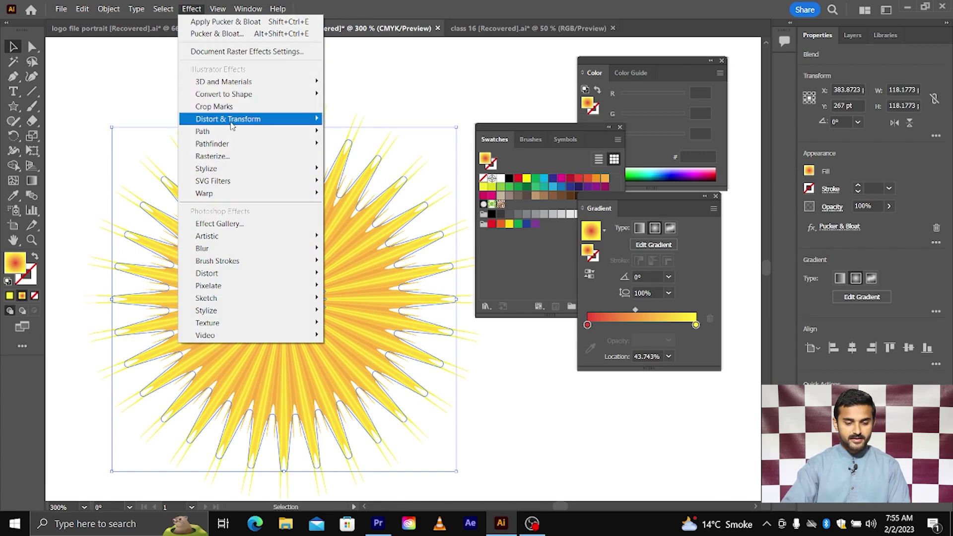
mouse_move(232, 127)
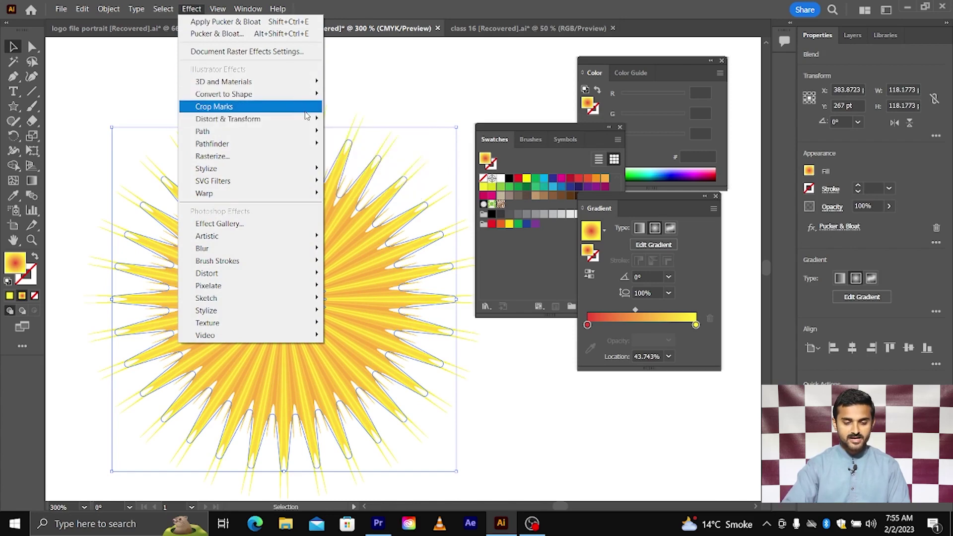
left_click(356, 143)
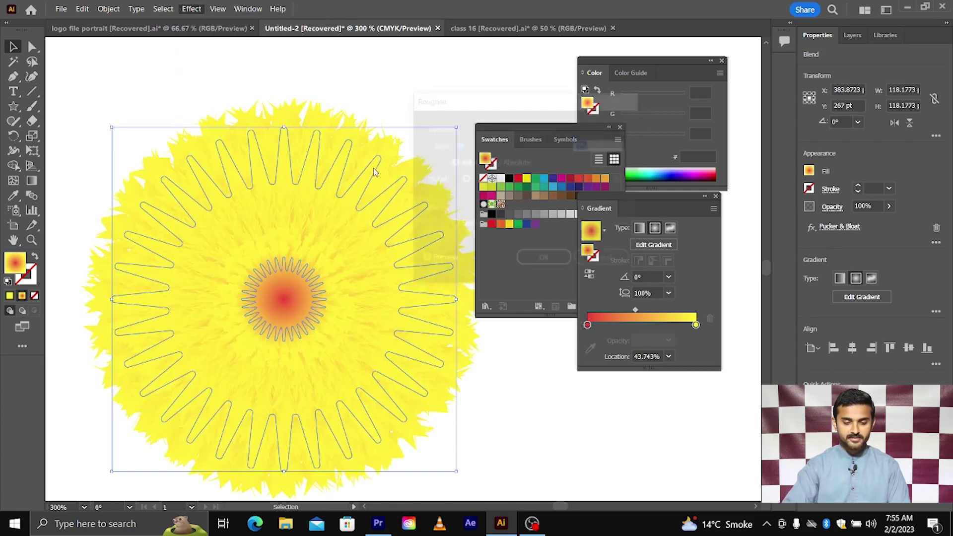
left_click_drag(463, 92, 526, 80)
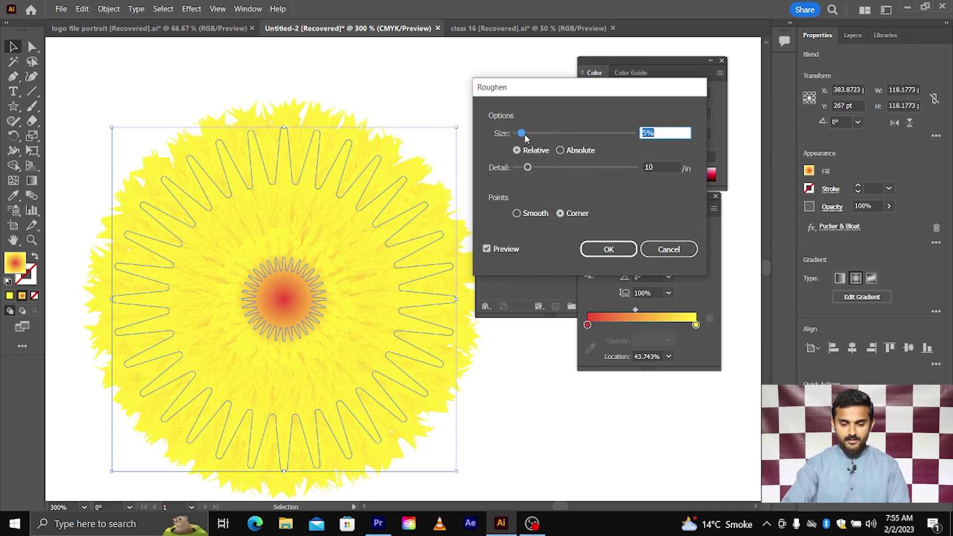
left_click_drag(527, 169, 522, 171)
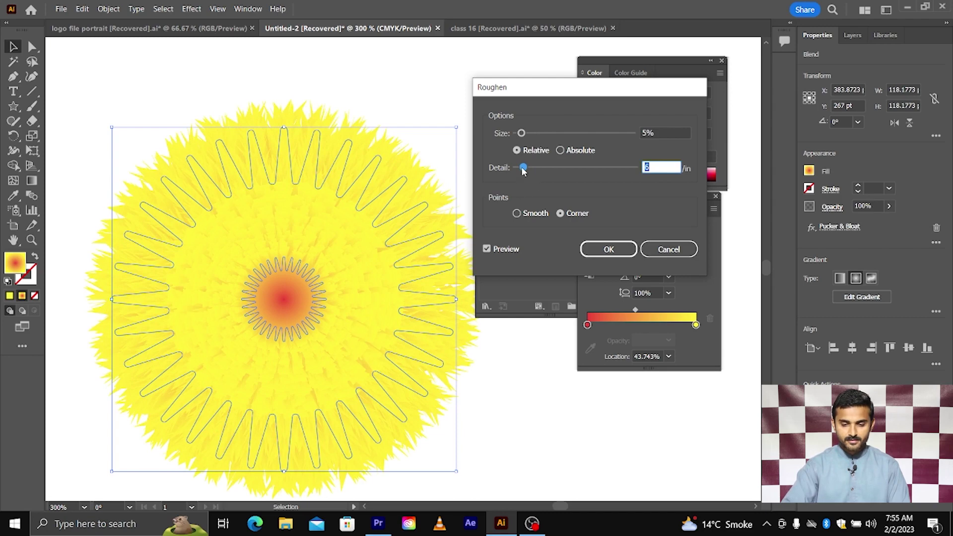
left_click_drag(524, 168, 518, 171)
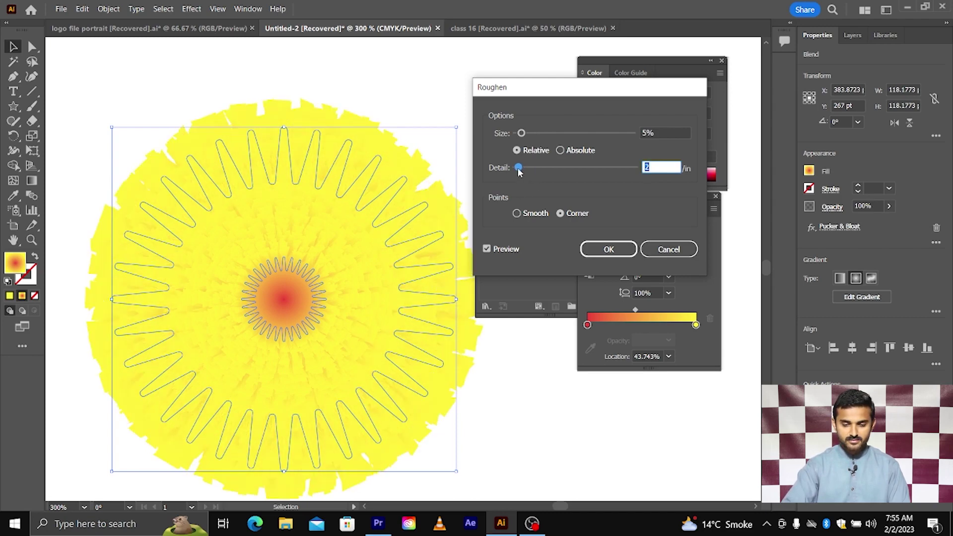
type("1")
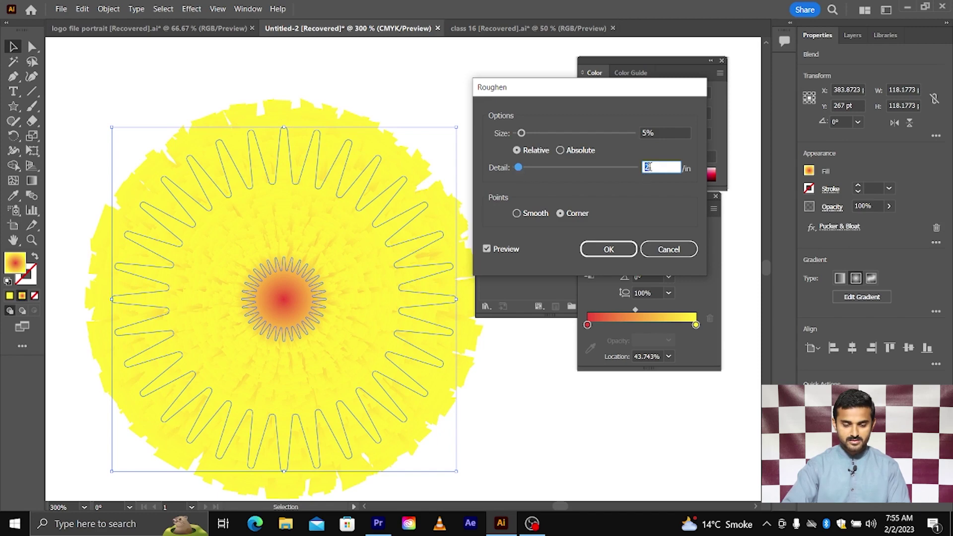
left_click(655, 131)
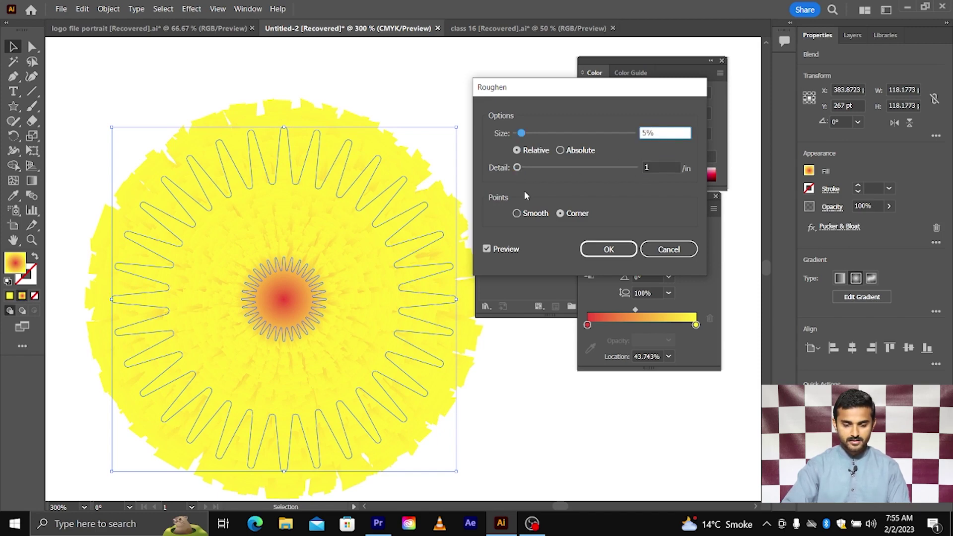
left_click(518, 213)
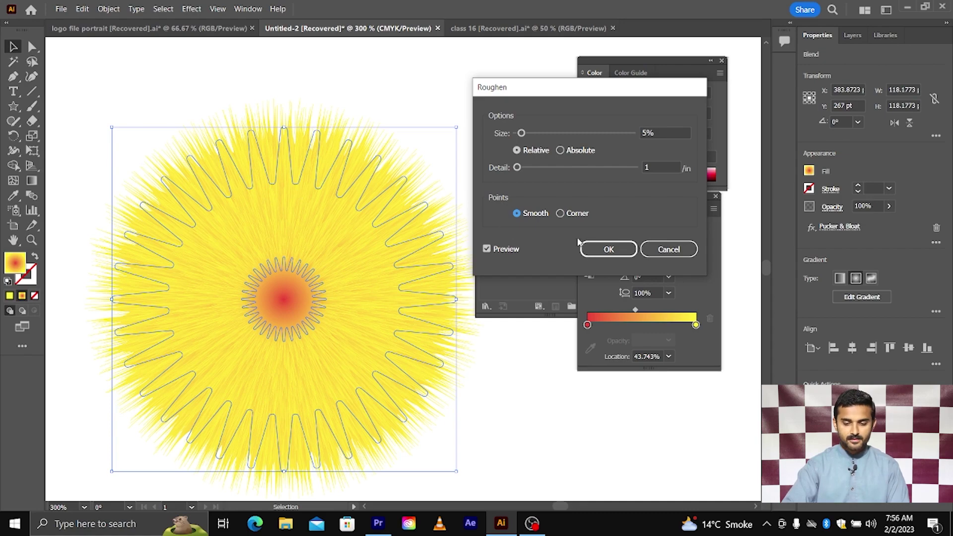
left_click(596, 248)
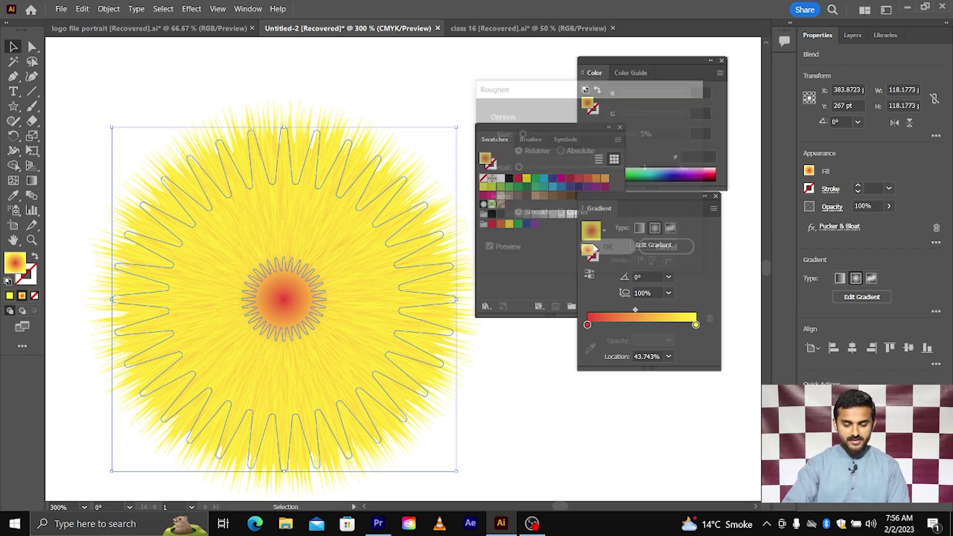
Step: Move the whole furry blend to about X 376.7 pt and Y 275.3 pt
left_click(429, 94)
scroll(377, 124, "down", 1)
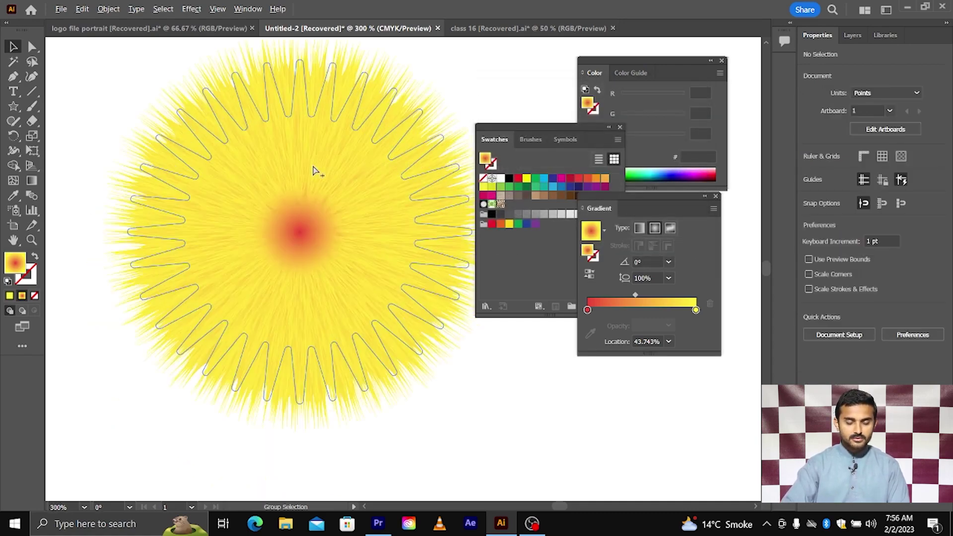
left_click_drag(290, 192, 267, 214)
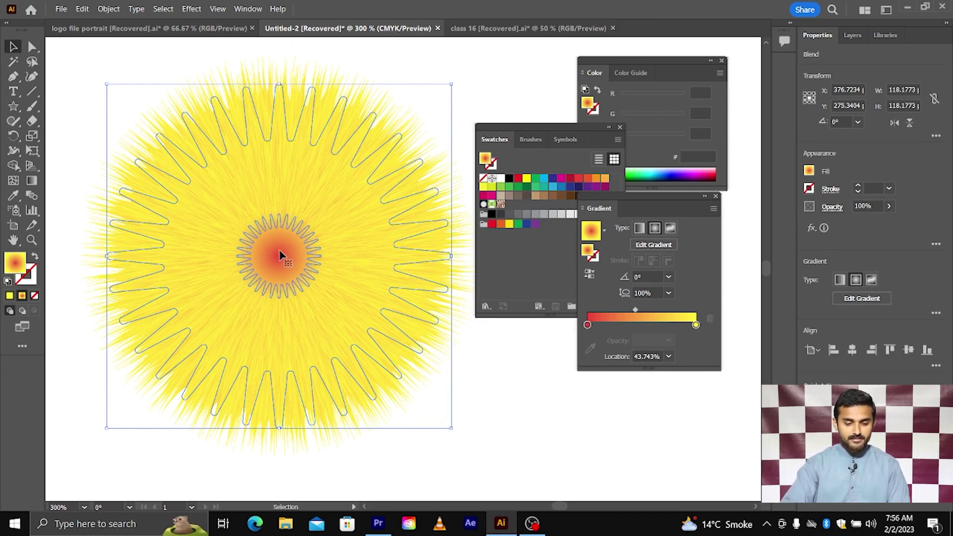
scroll(278, 251, "down", 1)
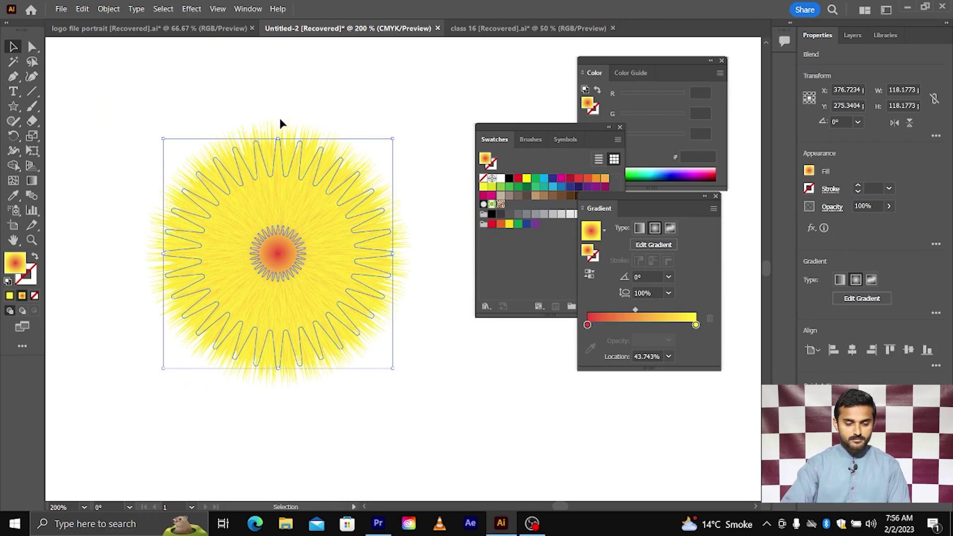
Step: Isolate the blend group, move the small centre star straight up to about Y 203.6 pt, and exit isolation mode
right_click(318, 187)
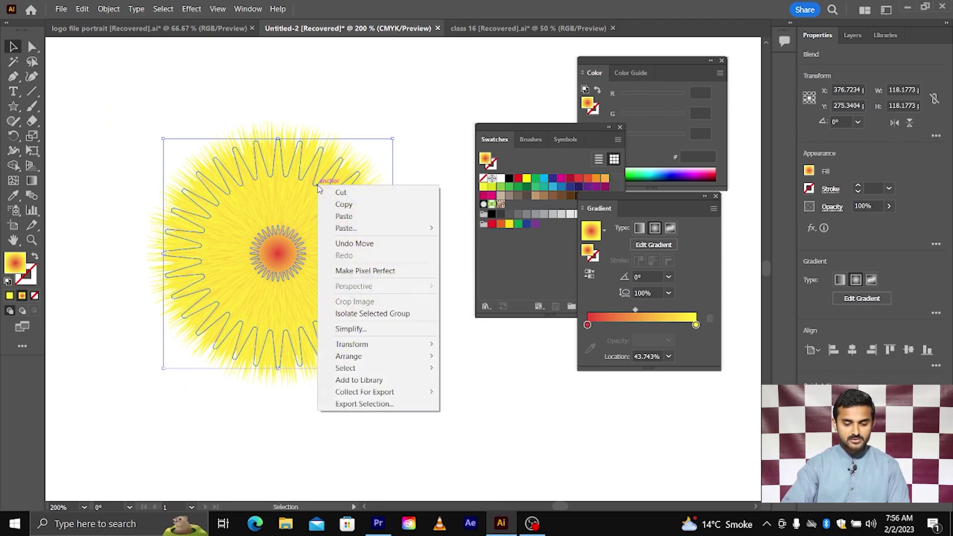
left_click(378, 315)
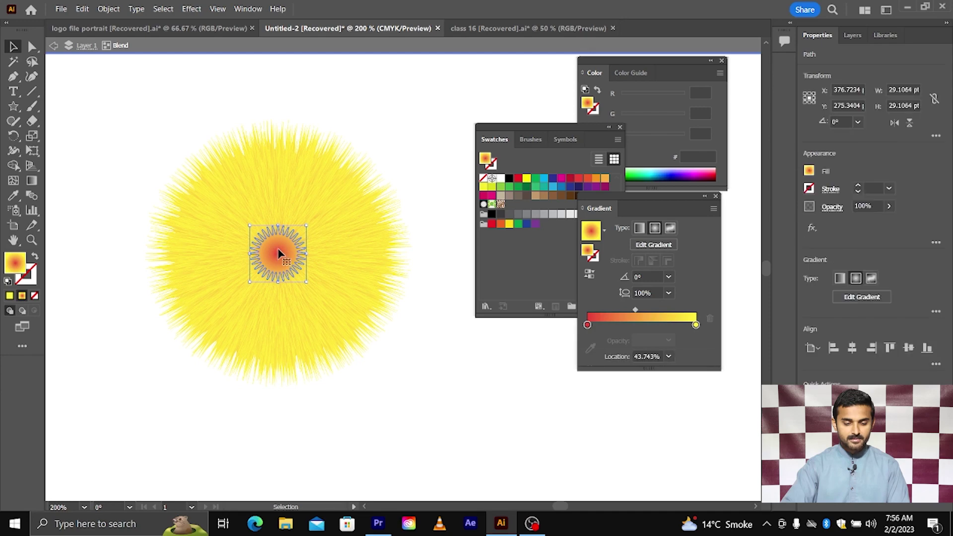
mouse_move(280, 254)
left_mouse_down()
mouse_move(276, 104)
mouse_move(277, 113)
left_mouse_up()
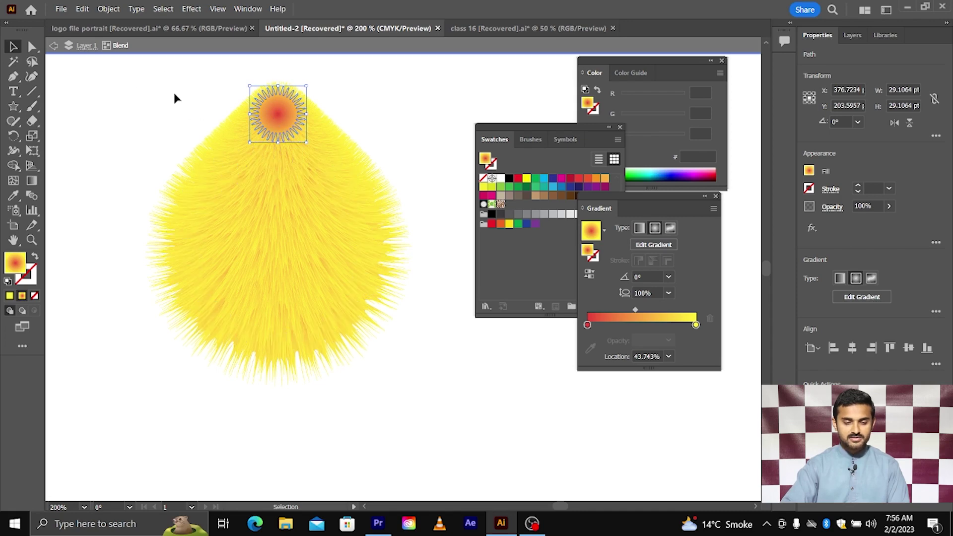
left_click(177, 159)
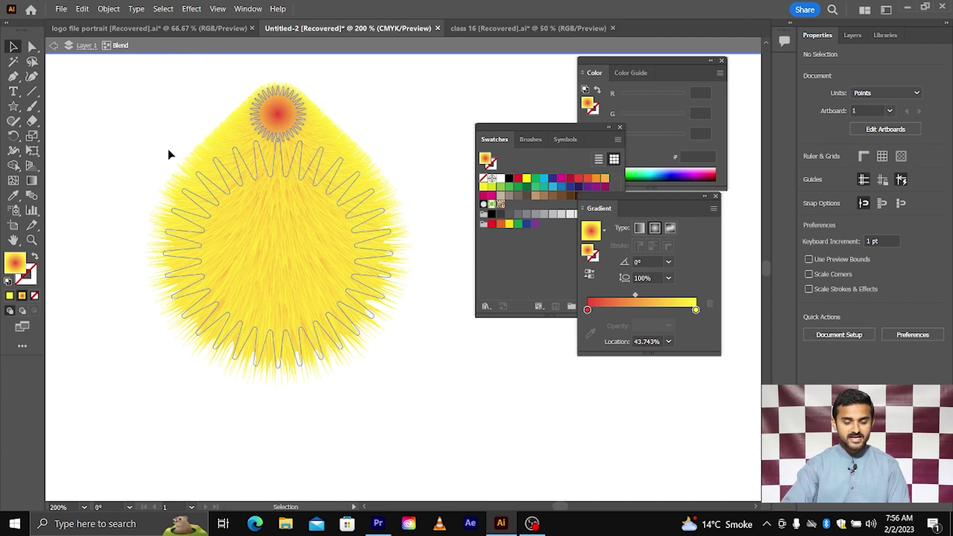
double_click(142, 133)
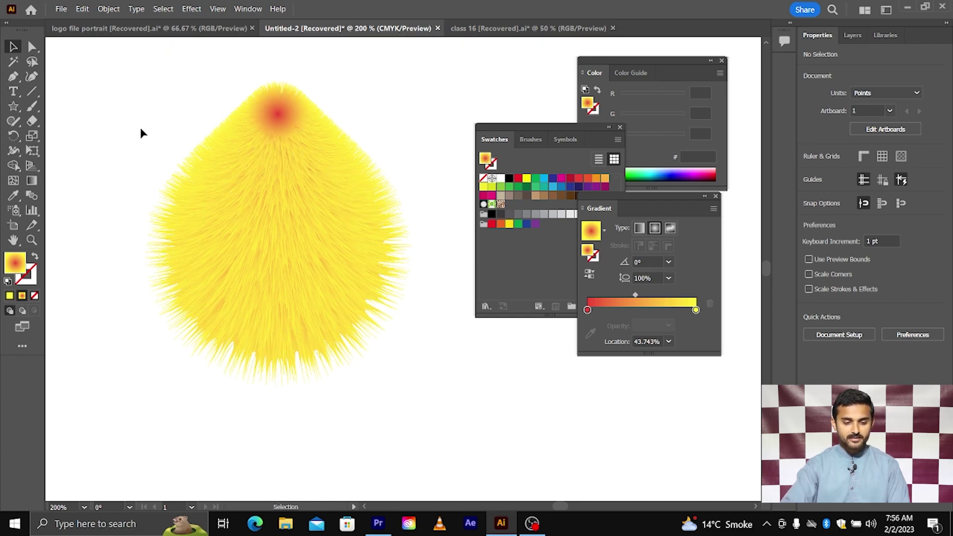
Step: Move the teardrop-shaped furry blend down slightly to about X 375.2 pt and Y 275.3 pt
left_click_drag(291, 211, 288, 236)
scroll(341, 198, "down", 1)
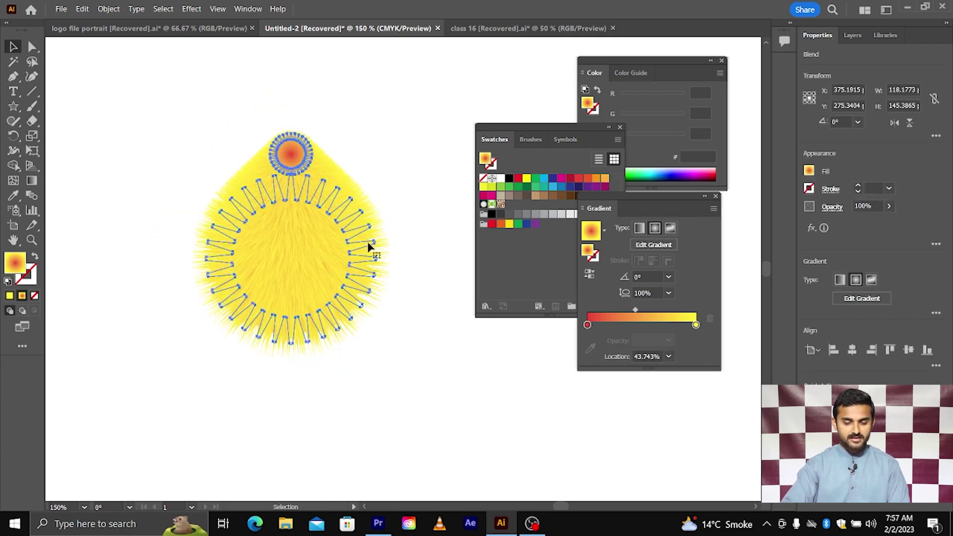
Step: Select the teardrop-shaped furry blend and lock it so it cannot be selected or moved
left_click(410, 312)
scroll(410, 312, "down", 1)
scroll(379, 288, "up", 1)
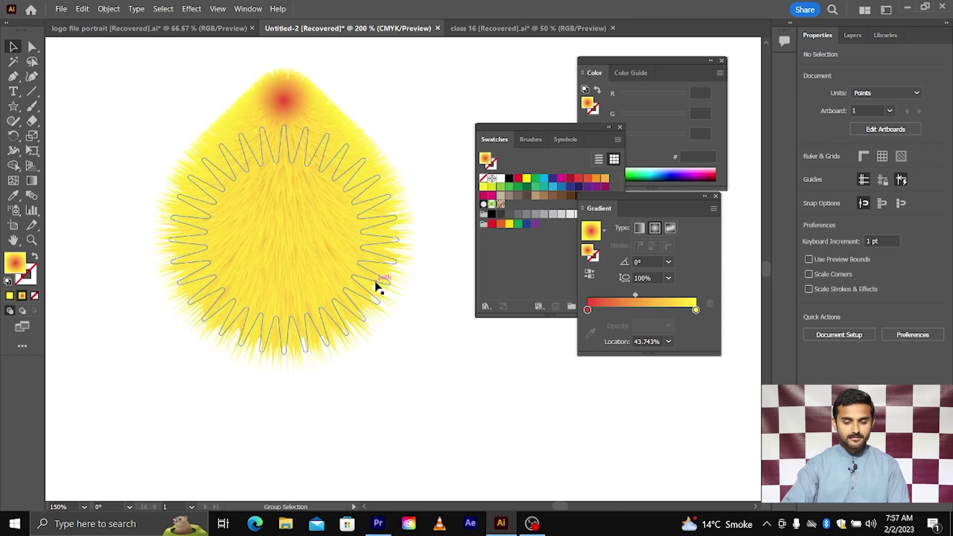
scroll(298, 266, "up", 1)
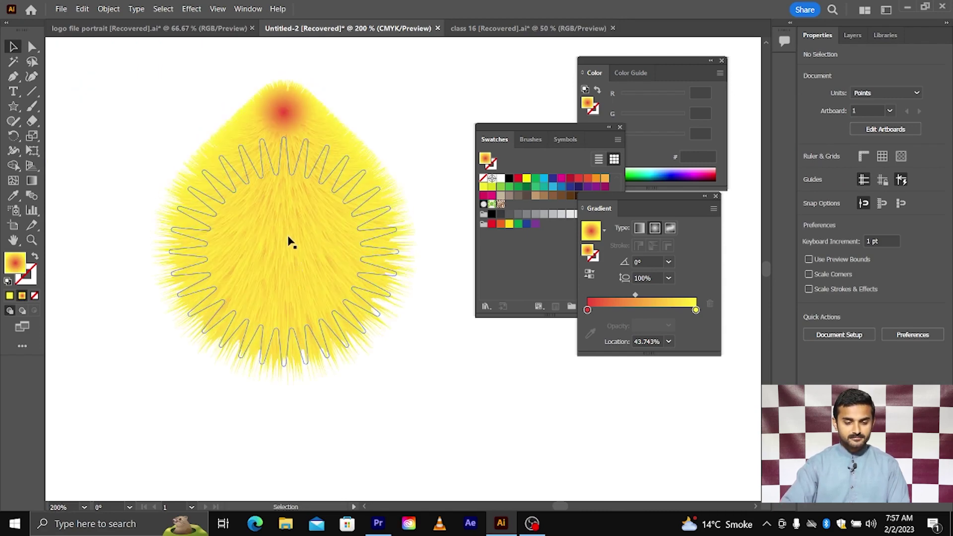
scroll(290, 242, "up", 1)
left_click(270, 224)
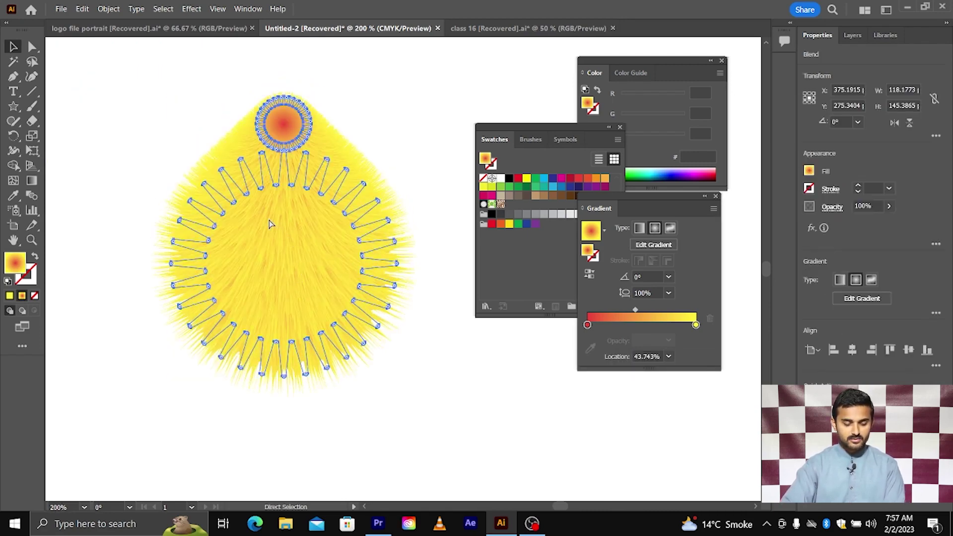
key("ctrl+2")
scroll(270, 224, "left", 1)
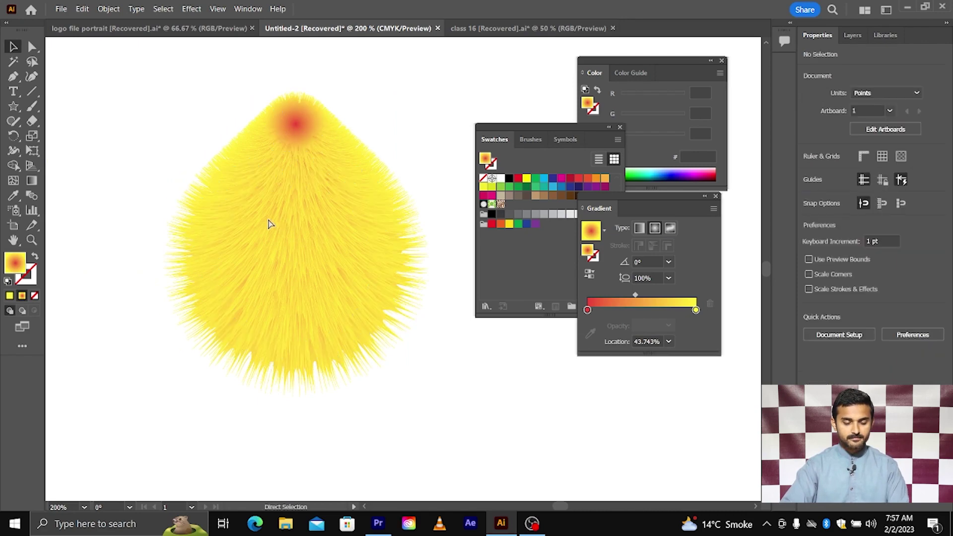
scroll(268, 224, "left", 3)
left_click(109, 8)
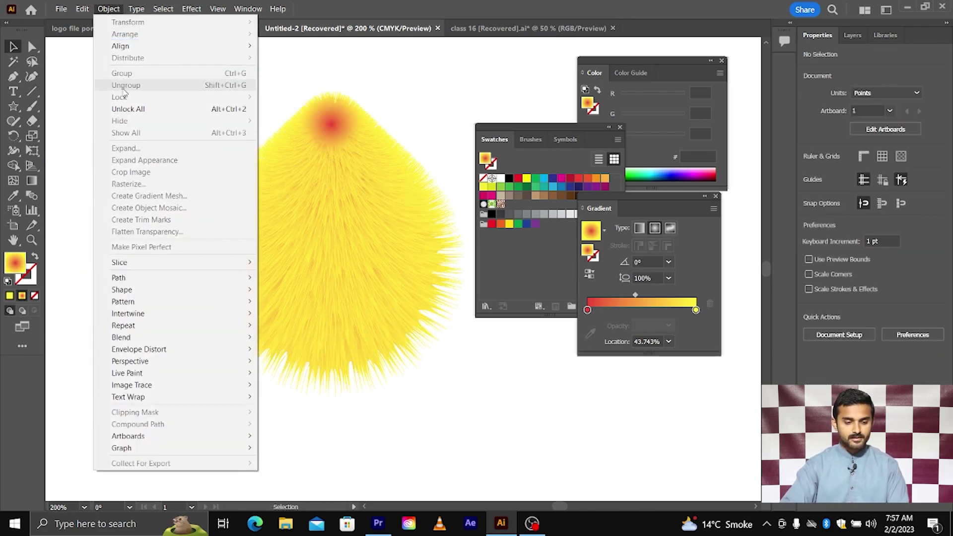
left_click(301, 101)
Step: Draw a gradient circle, reshape it to an oval of about 28.1 by 33.2 pt, and place it on the fur's upper left
left_click_drag(18, 105, 166, 192)
left_click(14, 46)
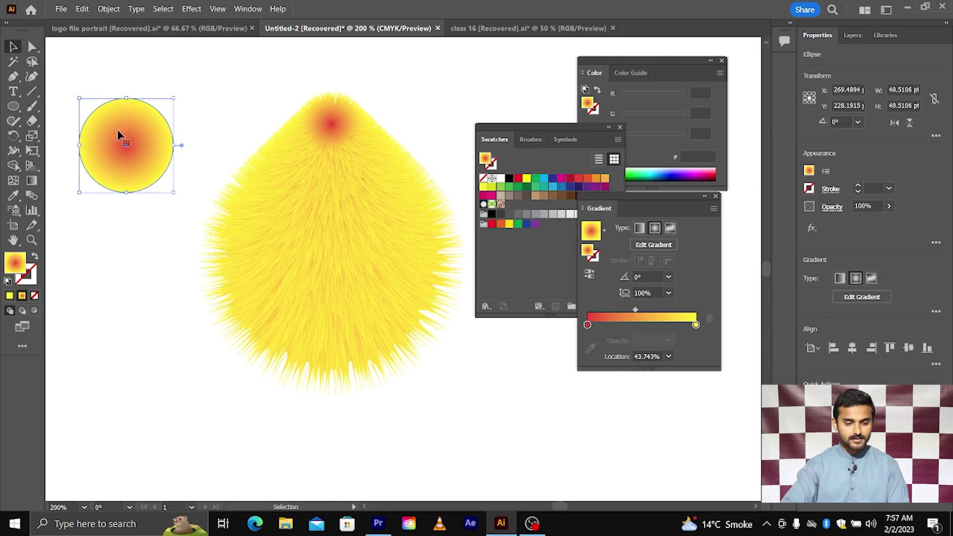
left_click_drag(176, 146, 159, 145)
left_click_drag(161, 99, 298, 177)
scroll(304, 179, "up", 2)
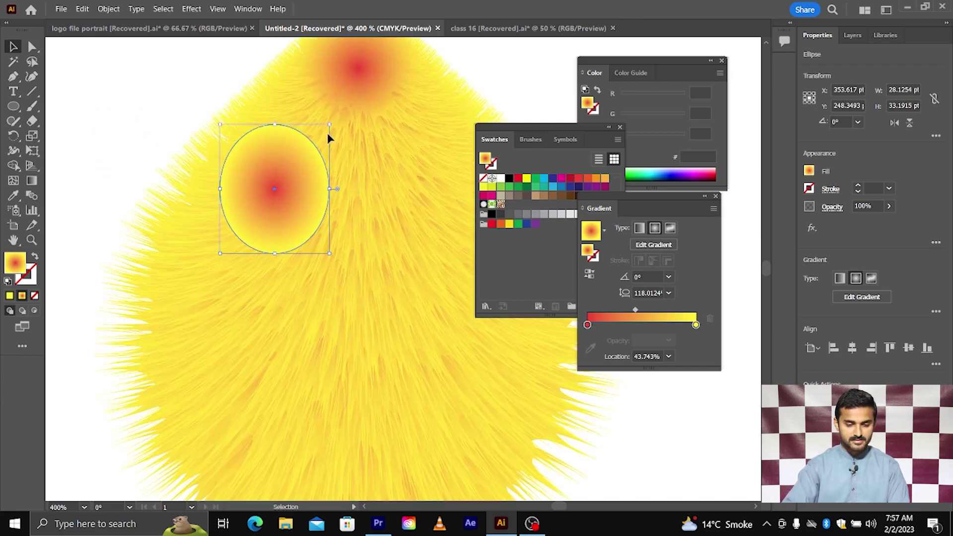
left_click_drag(333, 122, 335, 123)
scroll(253, 190, "down", 2)
key("ctrl+z")
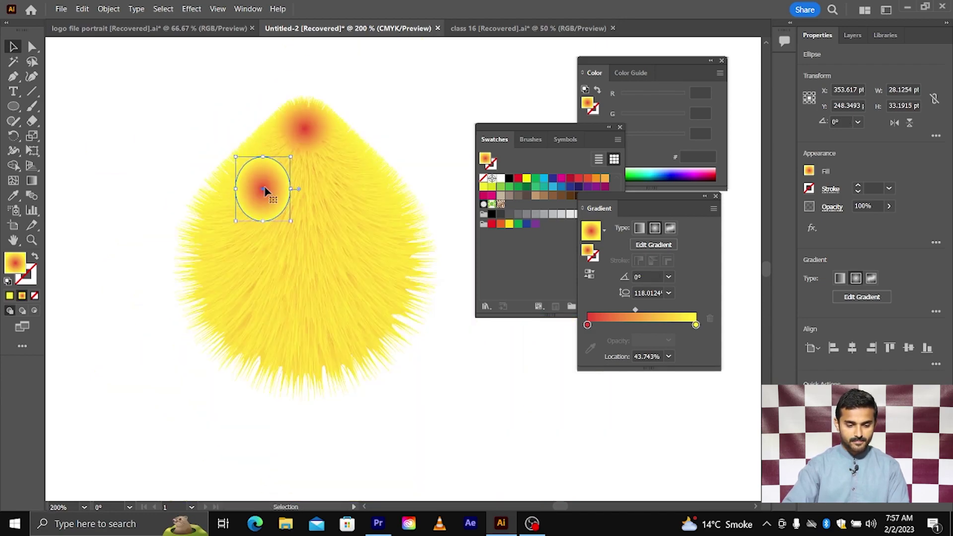
Step: Duplicate the gradient oval straight across to the upper right of the fur as the second eye base
scroll(261, 192, "up", 2)
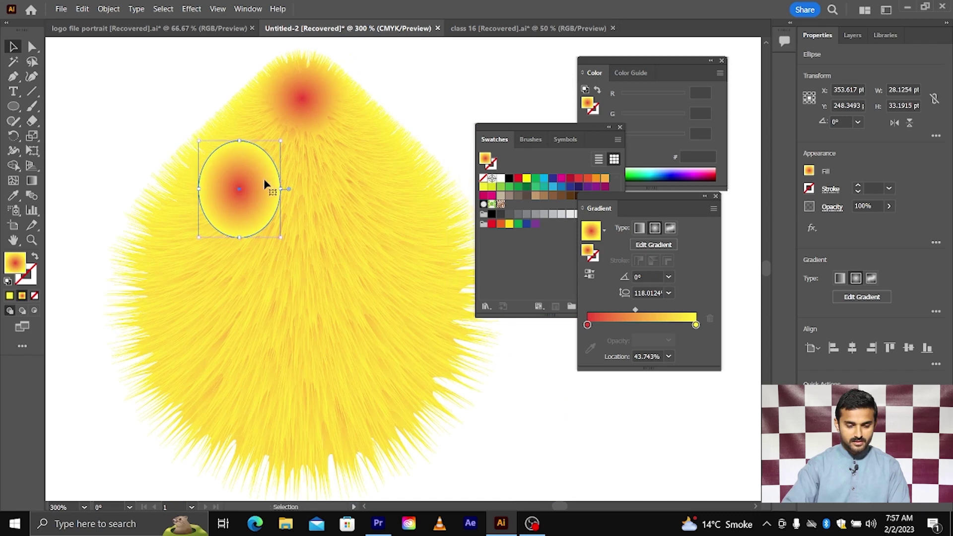
left_click_drag(246, 193, 356, 187)
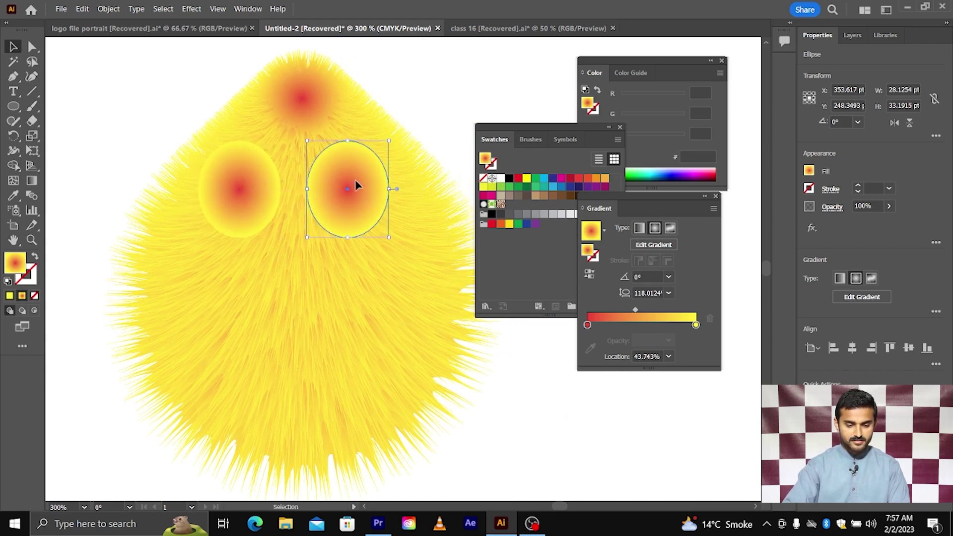
left_click(251, 194)
left_click(152, 156)
Step: Place a copy of the left oval on the empty canvas beside the fur and fill it with black
scroll(156, 163, "left", 1)
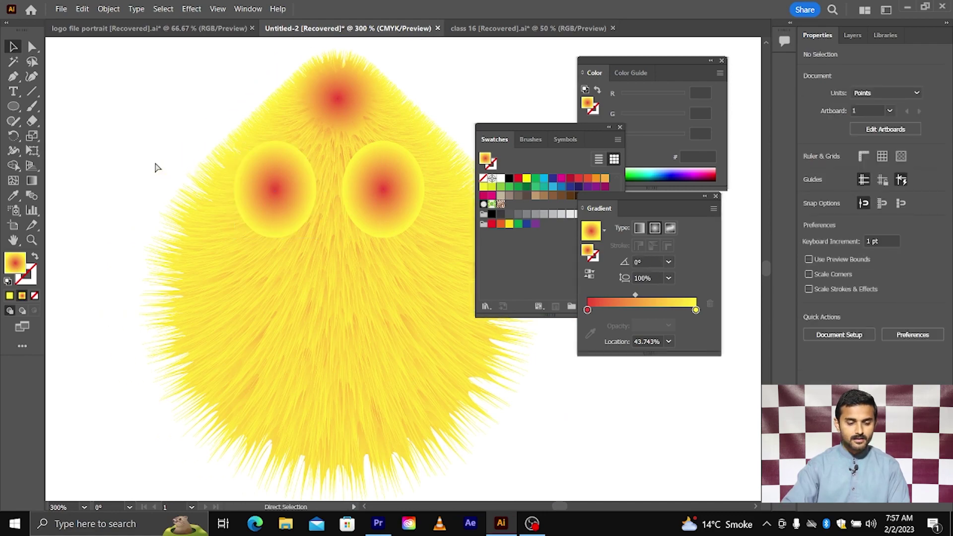
scroll(156, 163, "down", 1)
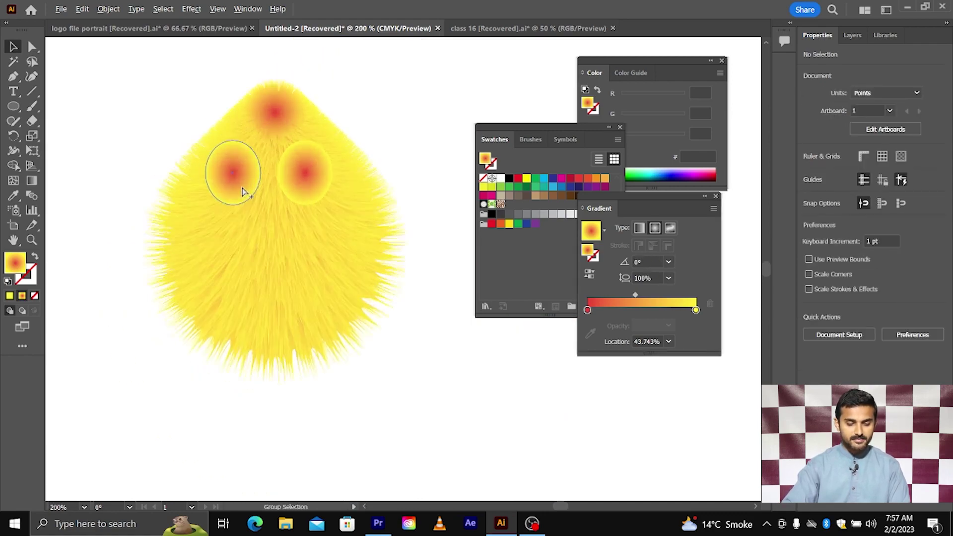
scroll(243, 186, "up", 1)
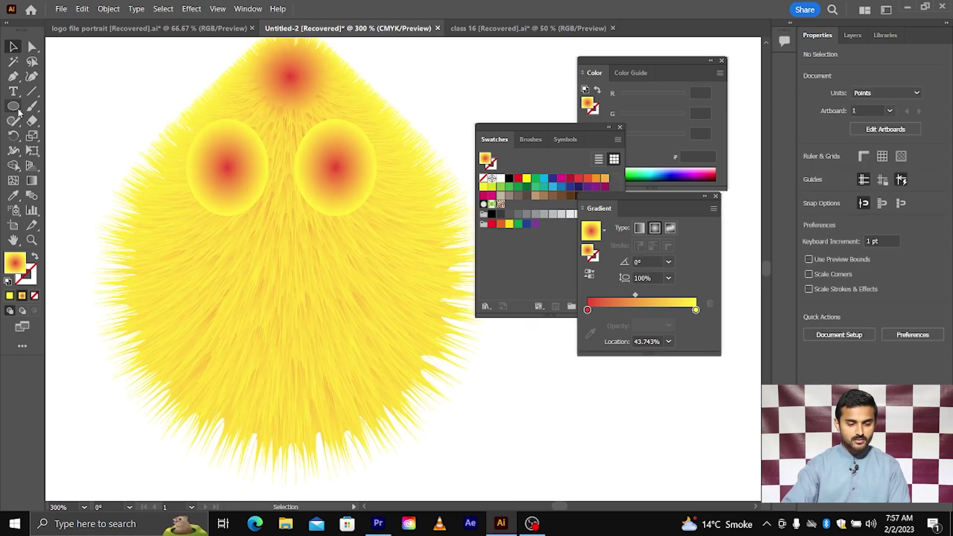
left_click_drag(215, 167, 80, 149)
scroll(92, 151, "left", 3)
scroll(92, 151, "left", 2)
left_click_drag(198, 148, 147, 141)
left_click(509, 178)
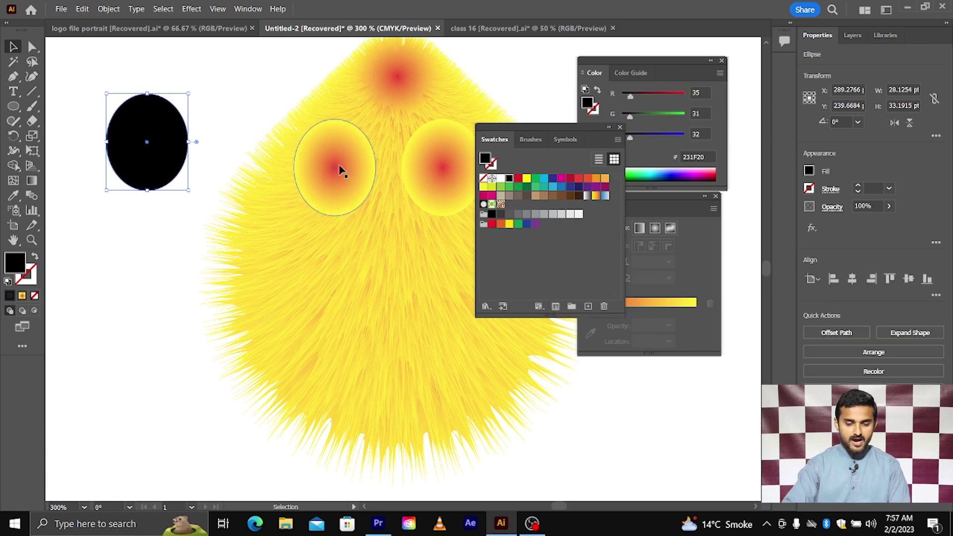
Step: Scale a copy of the black oval to about 22.4 by 26.5 pt, touching its right edge, and fill it light blue
scroll(213, 119, "up", 2)
scroll(215, 130, "left", 2)
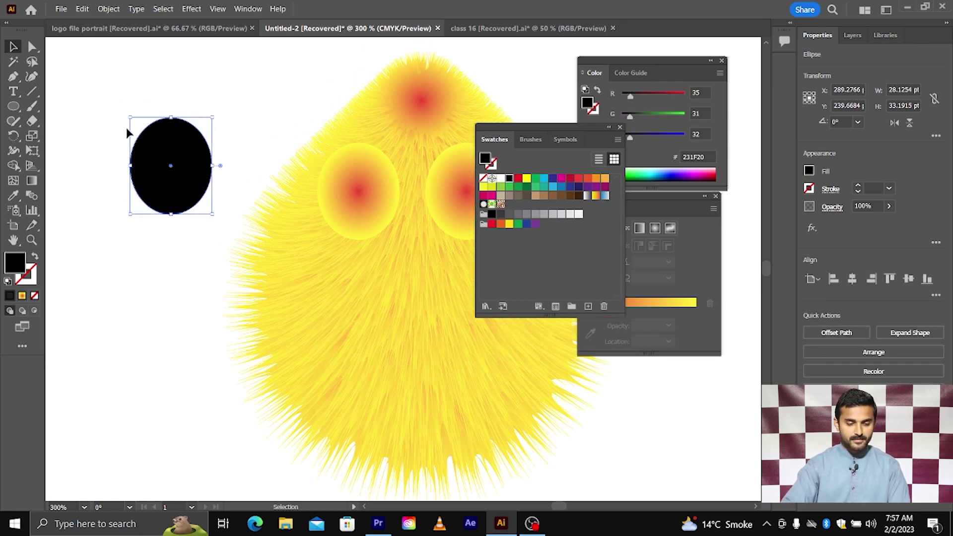
key("a")
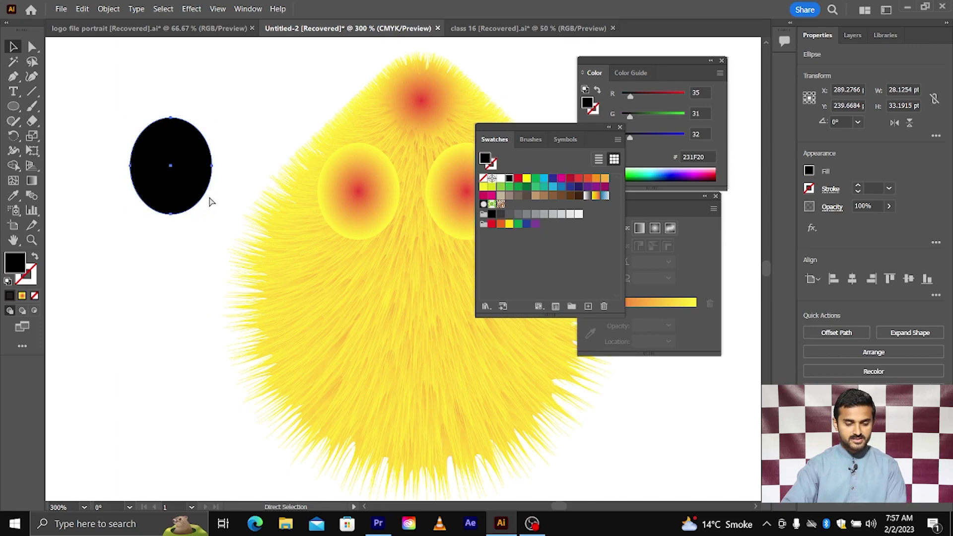
key("v")
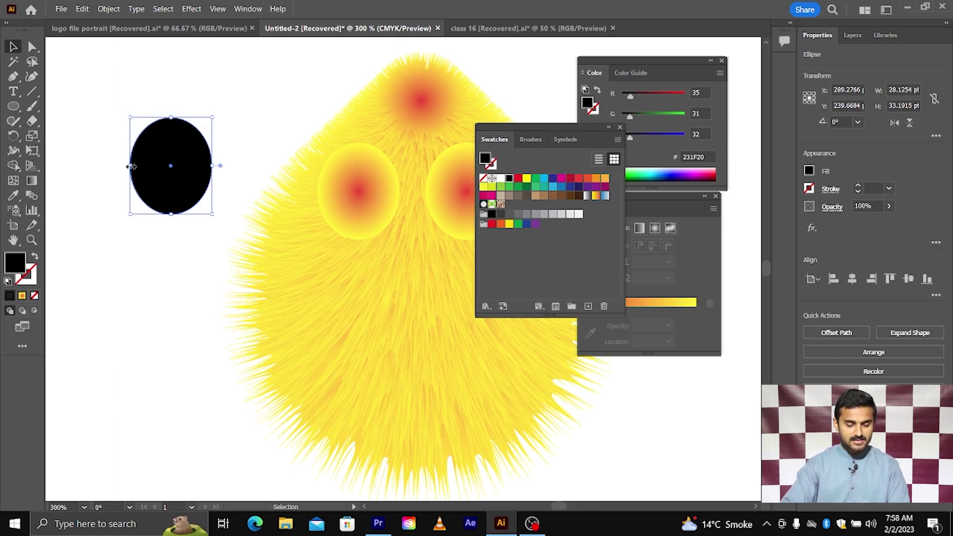
left_click_drag(131, 167, 147, 166)
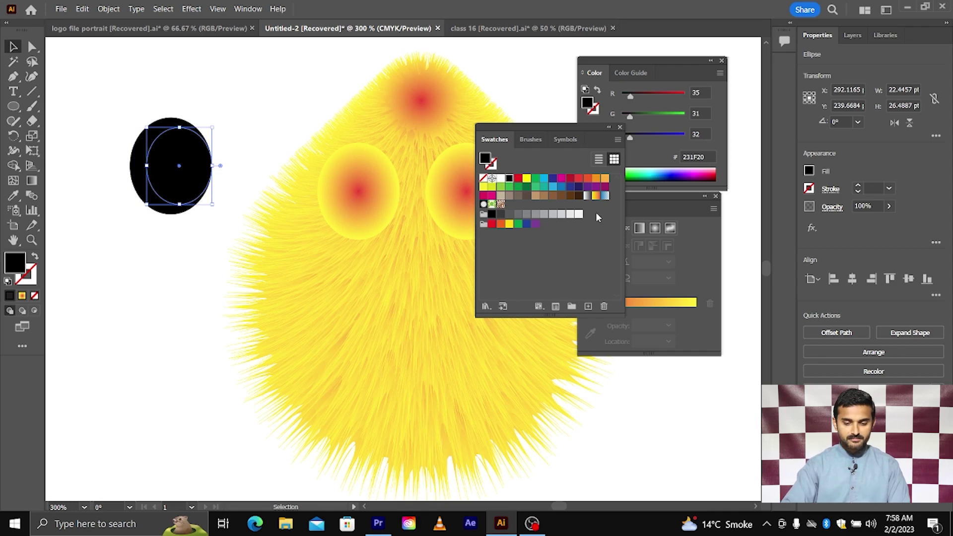
left_click(554, 187)
left_click(279, 124)
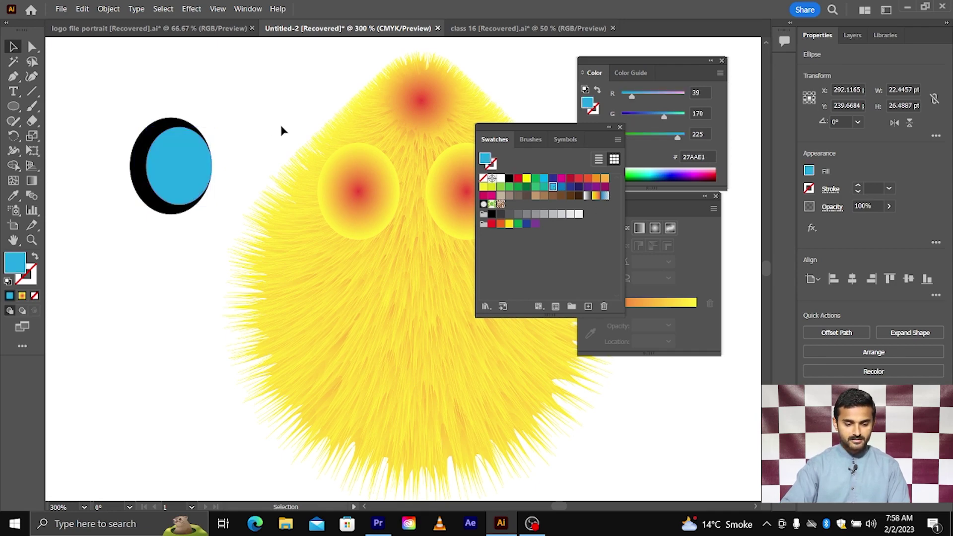
Step: Scale a copy of the blue oval to about 14.1 by 16.6 pt, touching its right edge, and fill it white
left_click(187, 165)
key("a")
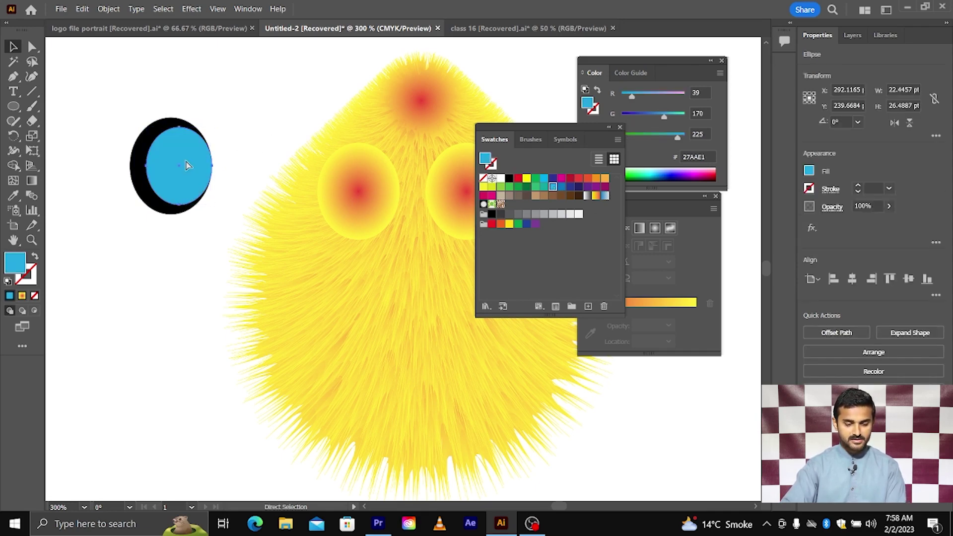
key("v")
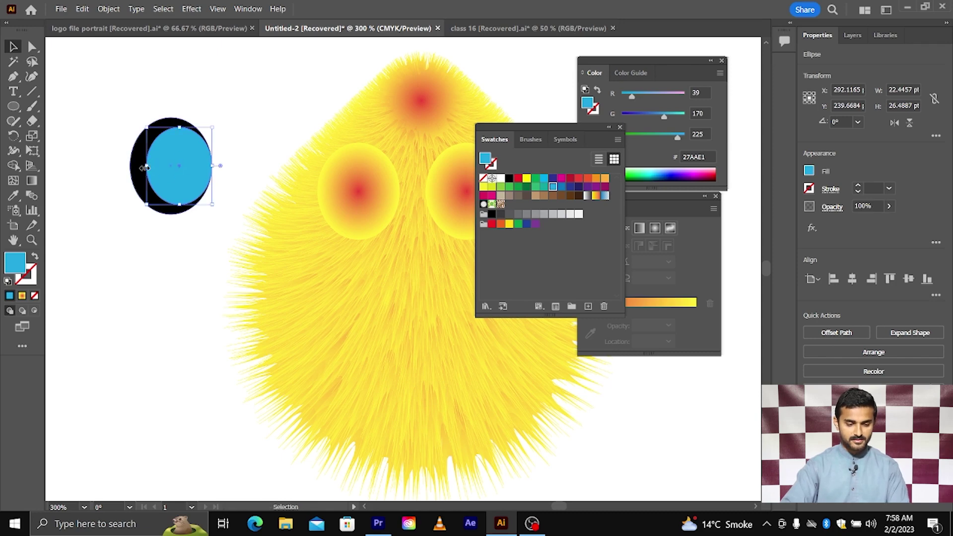
left_click_drag(144, 166, 172, 173)
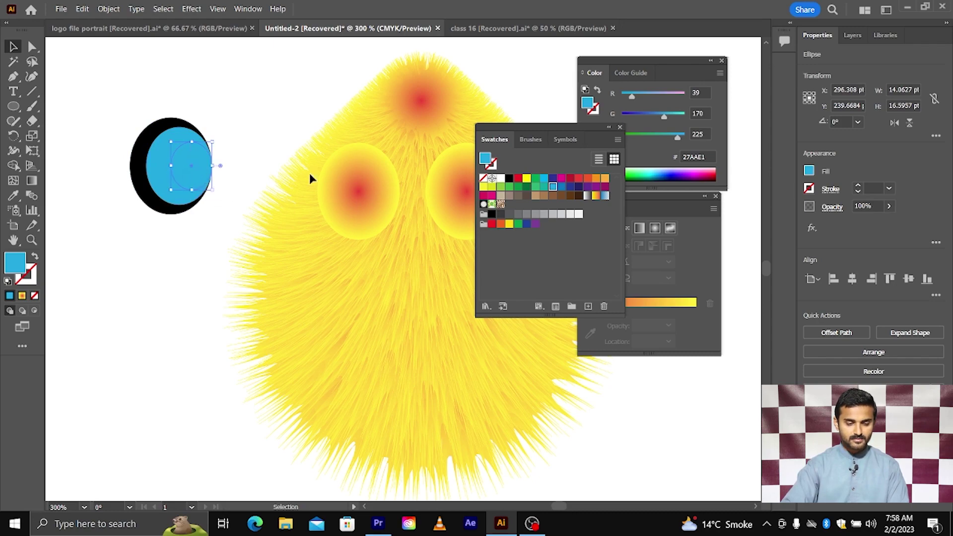
left_click(500, 179)
left_click(267, 116)
scroll(252, 131, "left", 2)
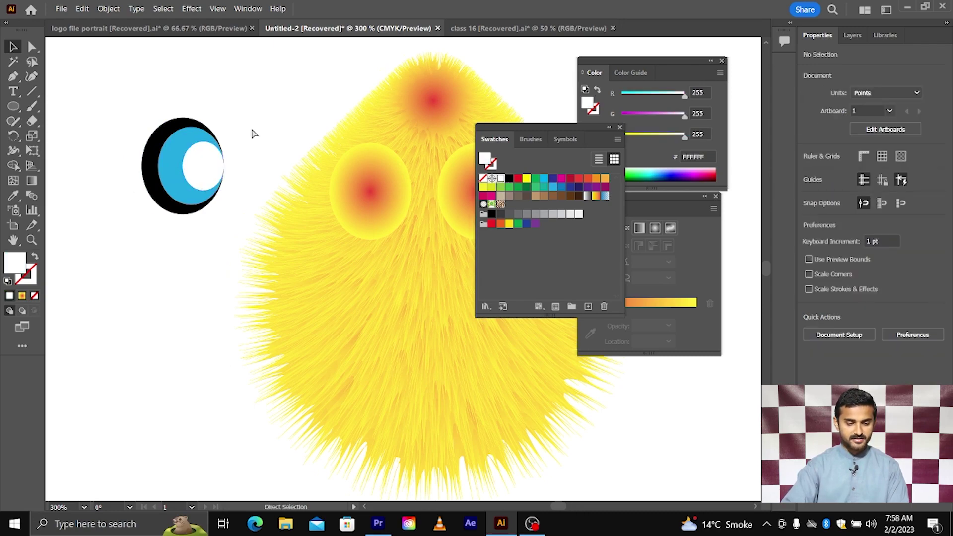
Step: Draw a circle about 4.3 pt wide in the upper part of the white oval and fill it black
scroll(200, 153, "up", 2)
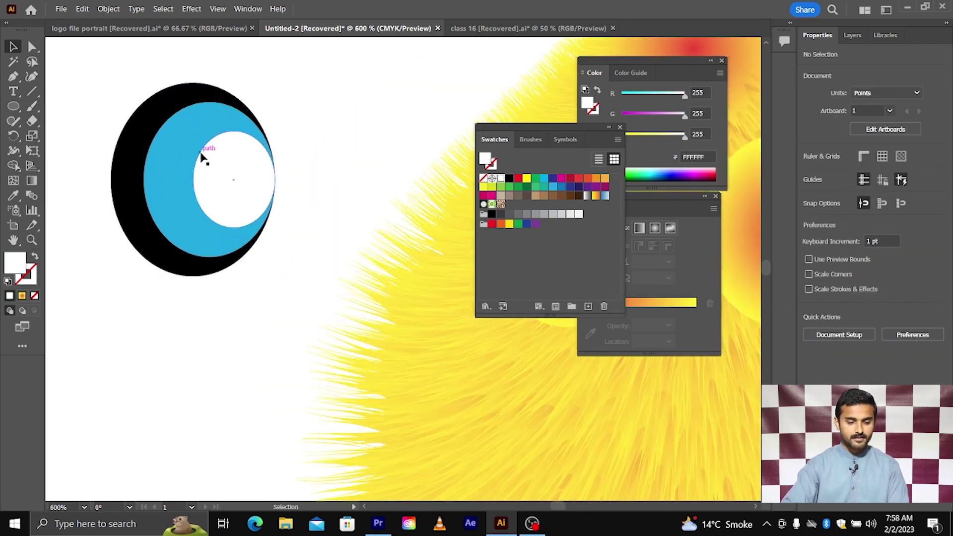
left_click(17, 108)
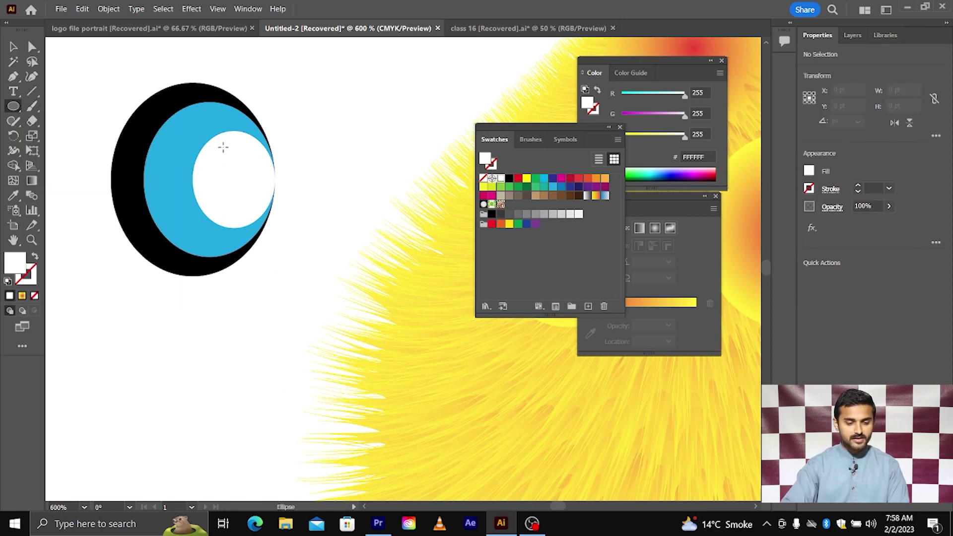
scroll(227, 149, "up", 1)
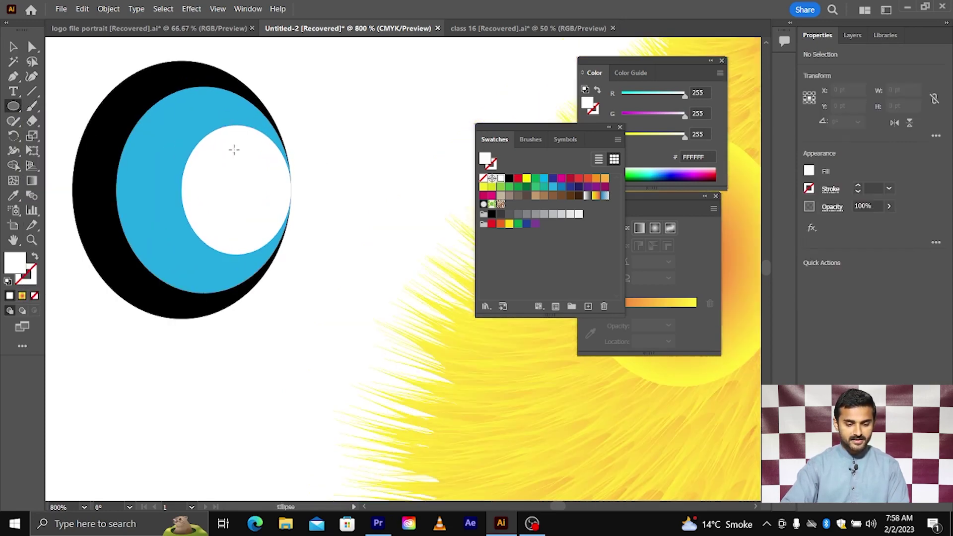
left_click_drag(234, 149, 251, 167)
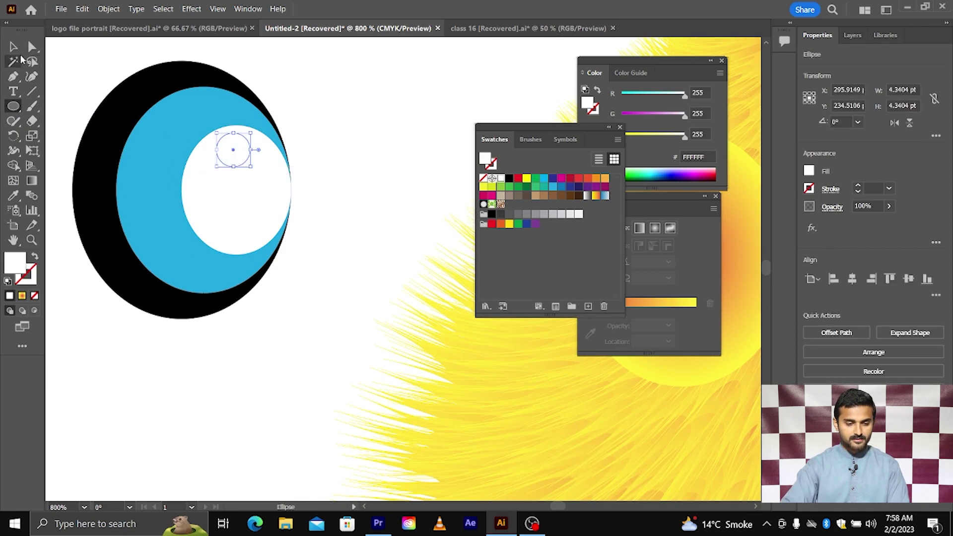
left_click(13, 47)
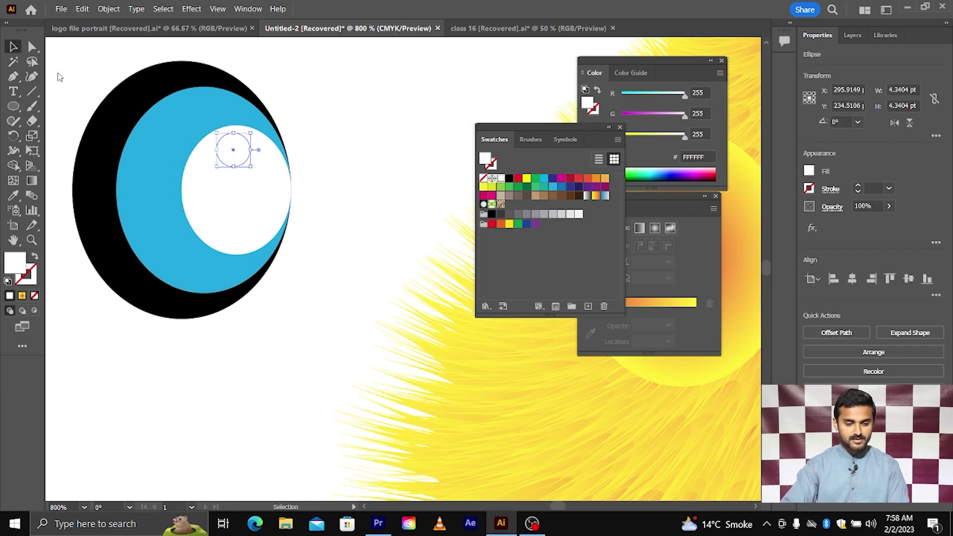
left_click(510, 180)
Step: Duplicate the small black circle to the lower part of the white oval and shrink the copy
scroll(238, 156, "up", 2)
left_click_drag(239, 155, 260, 276)
scroll(222, 140, "up", 1)
scroll(225, 140, "down", 3)
left_click(375, 169)
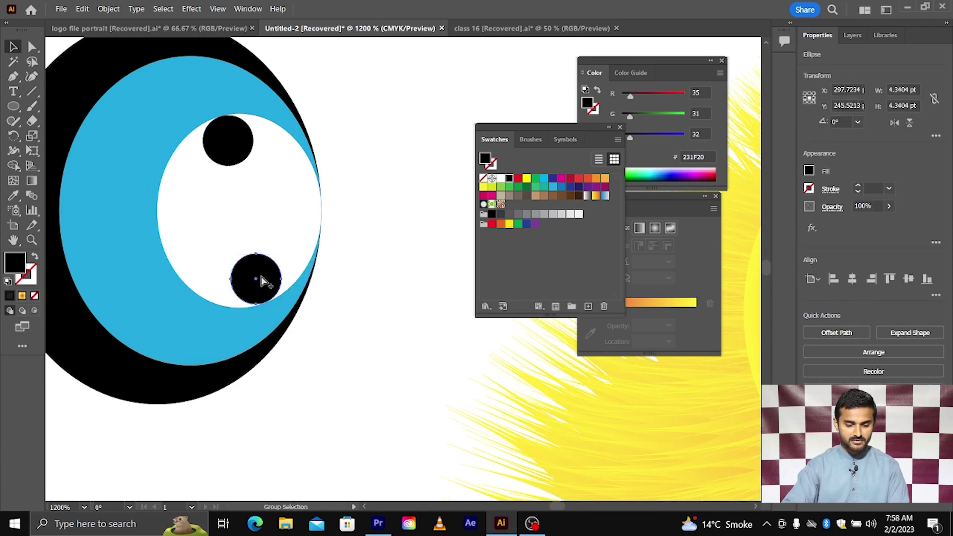
scroll(273, 275, "up", 2)
left_click_drag(298, 233, 253, 307)
scroll(262, 300, "down", 4)
left_click(328, 232)
scroll(337, 227, "down", 2)
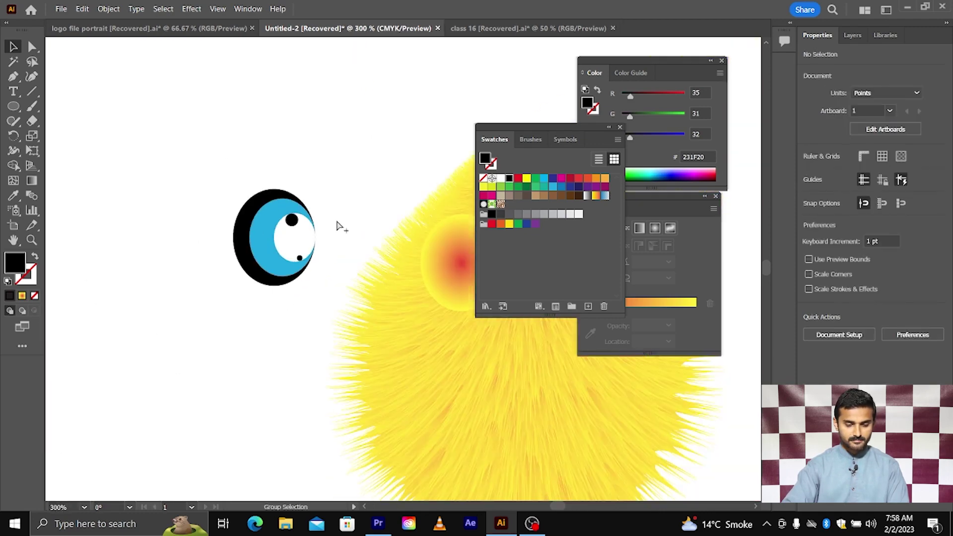
Step: Change the fill of the eye's innermost white oval to black
scroll(337, 222, "down", 2)
scroll(337, 222, "right", 1)
scroll(294, 217, "up", 2)
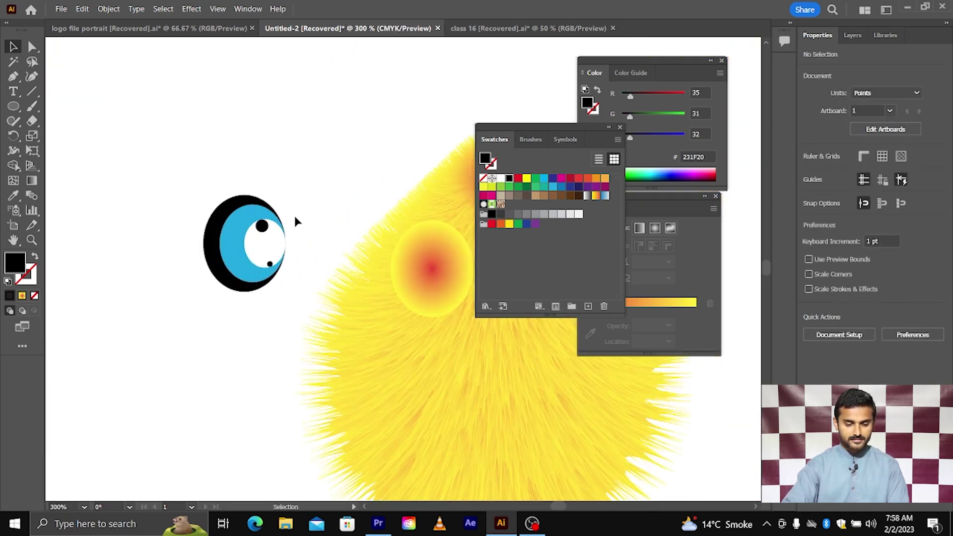
left_click(278, 248)
scroll(278, 243, "up", 1)
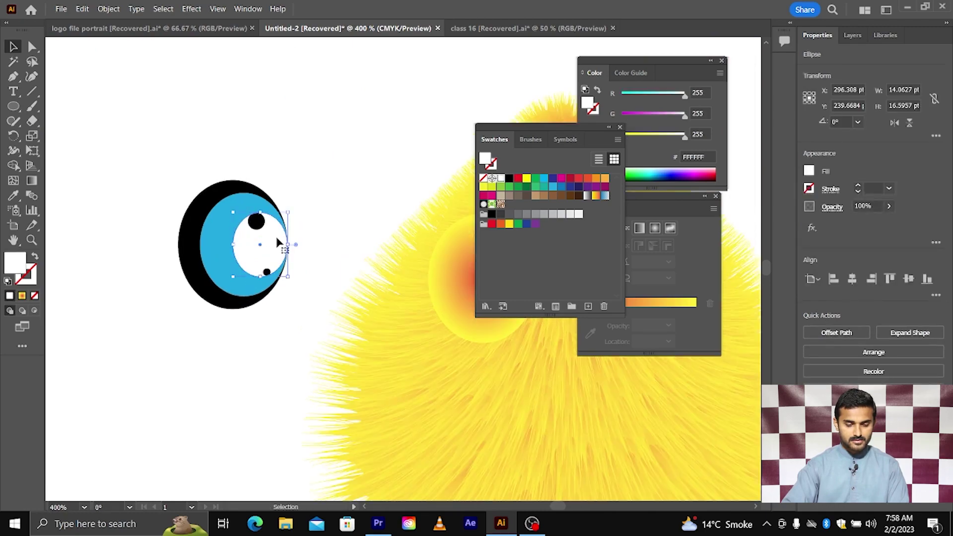
left_click(508, 179)
Step: Fill both small circles inside the black pupil with white to form highlights
scroll(322, 213, "up", 2)
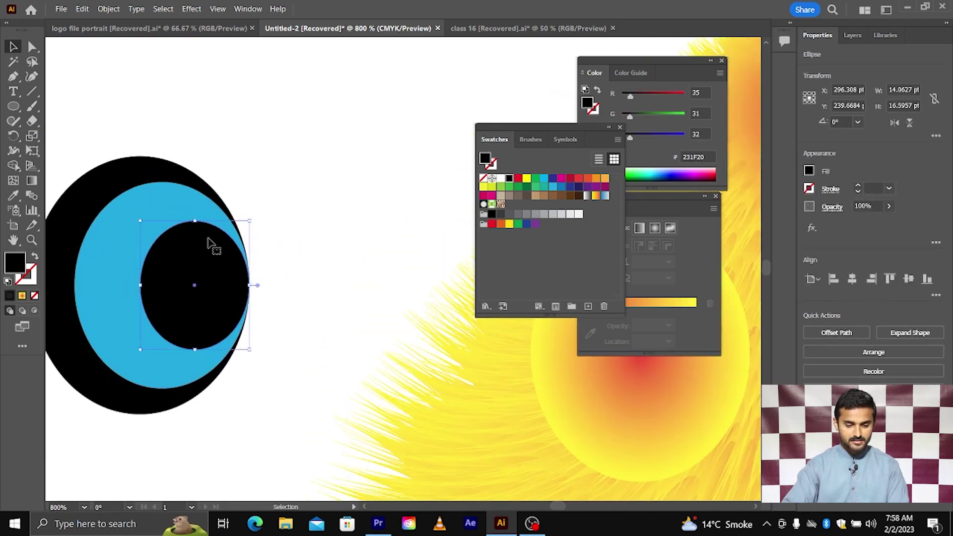
left_click(196, 242)
left_click(208, 339, "shift")
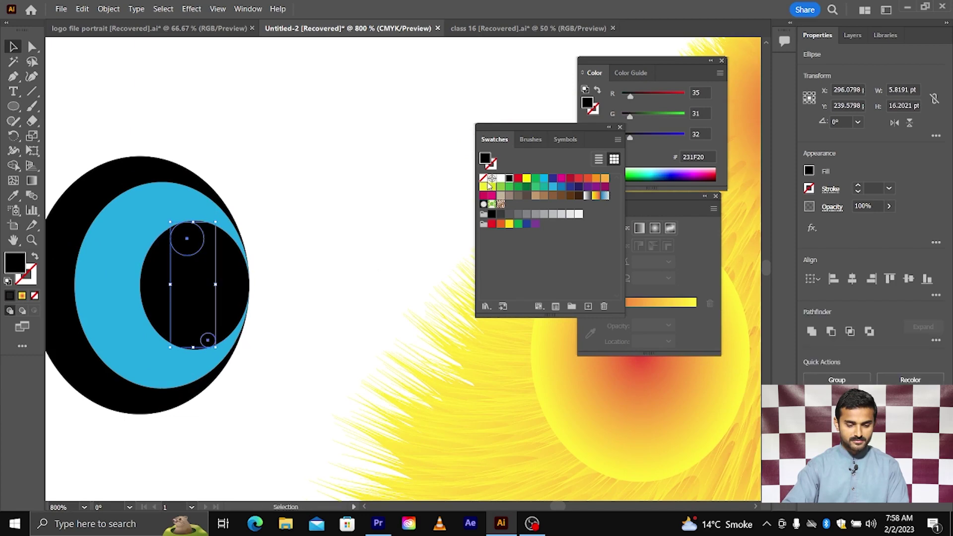
left_click(500, 179)
left_click(315, 204)
scroll(314, 204, "down", 5)
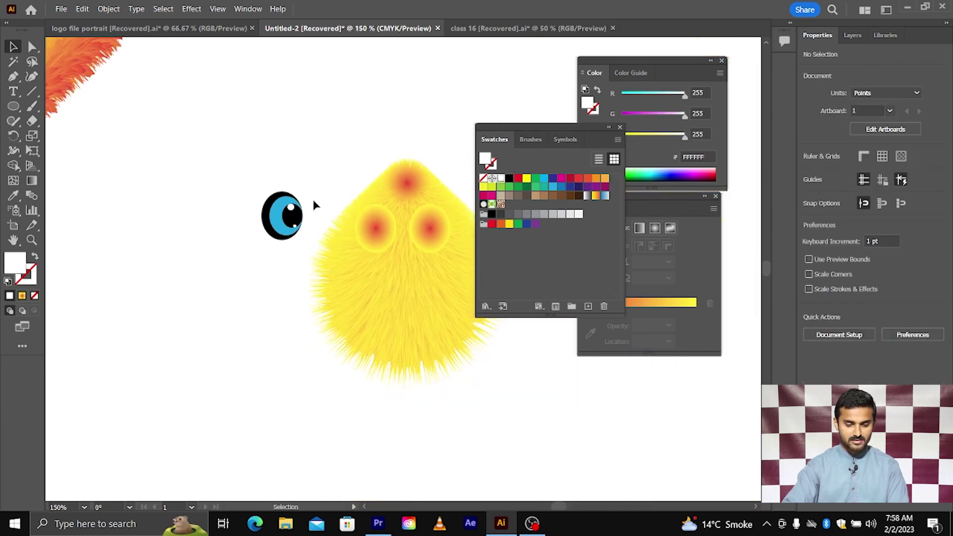
Step: Select all parts of the black and blue eye beside the body and group them
scroll(313, 203, "up", 2)
scroll(312, 205, "down", 2)
scroll(311, 204, "right", 3)
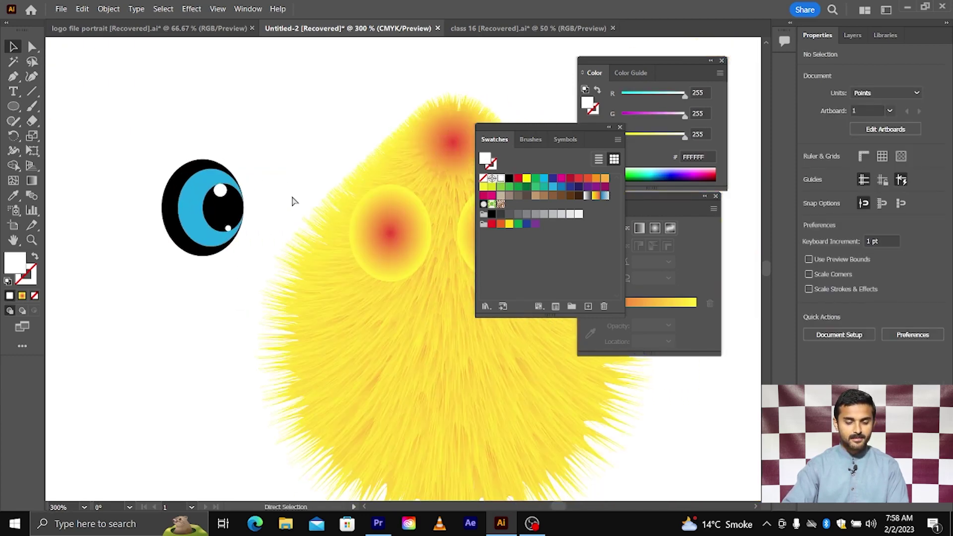
left_click_drag(169, 151, 242, 267)
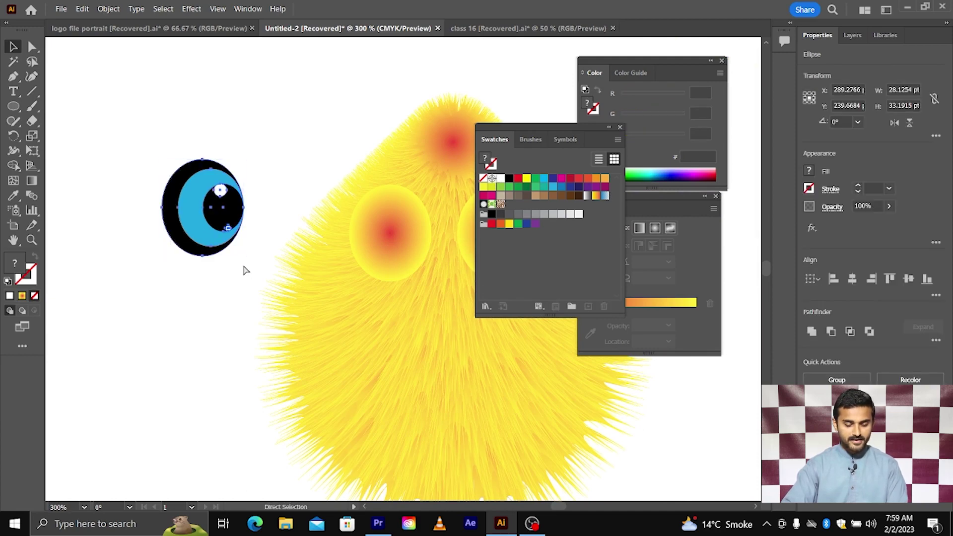
scroll(231, 250, "right", 2)
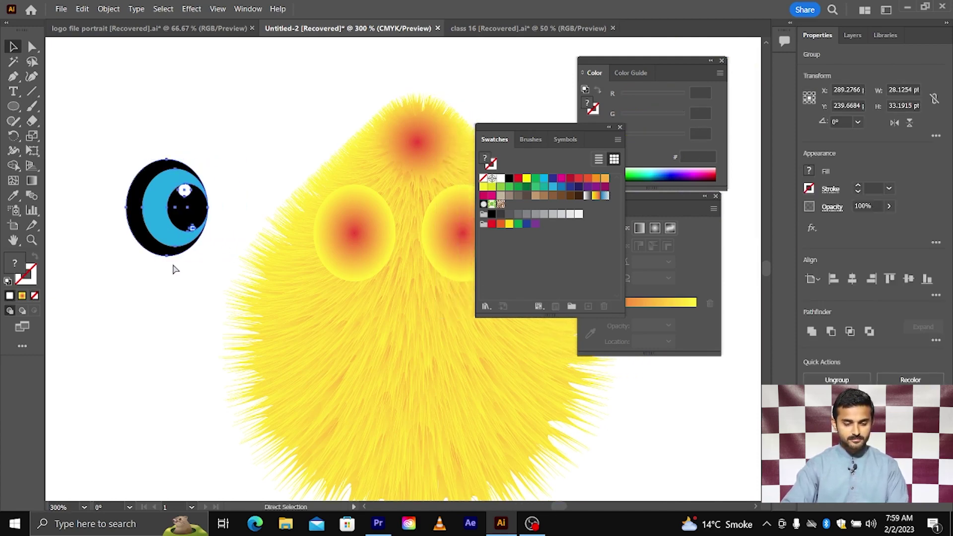
left_click(174, 268)
Step: Place the eye group on the left gradient oval, shrink it to about 24 × 28.3 pt and align it to the oval's inner edge
left_click_drag(174, 225, 372, 249)
scroll(384, 229, "up", 2)
left_click_drag(416, 148, 419, 164)
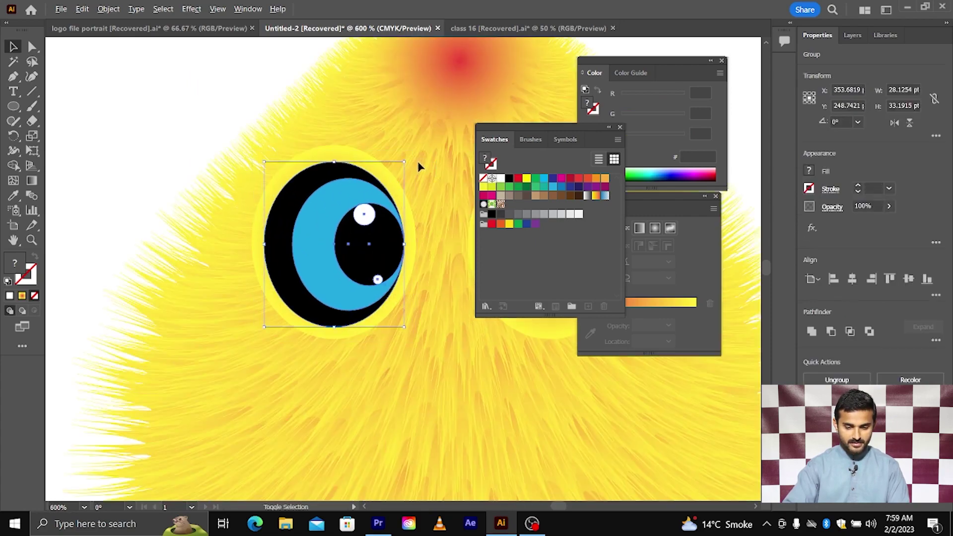
left_click_drag(368, 233, 380, 231)
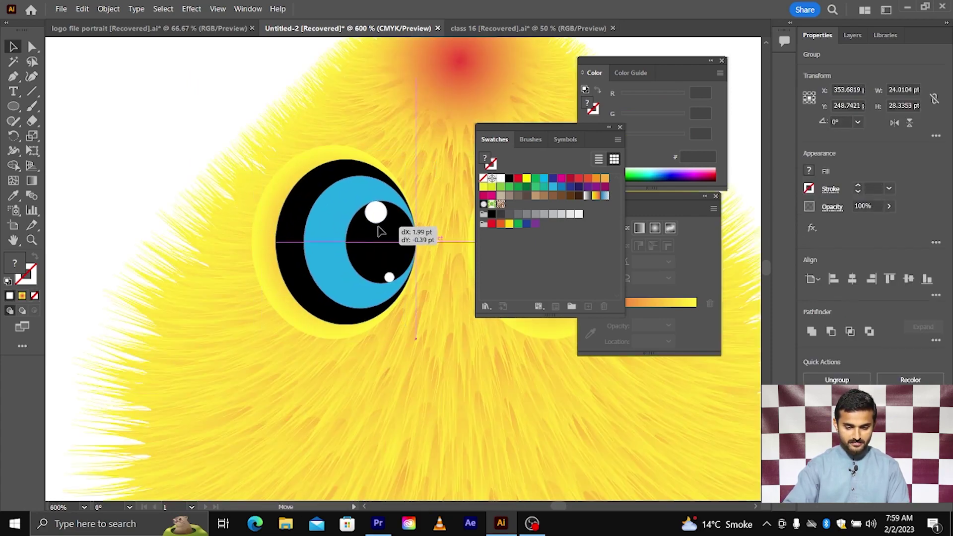
Step: Shift the gradient midpoint of the oval behind the eye to about 63.4%
scroll(380, 231, "right", 2)
left_click(232, 238)
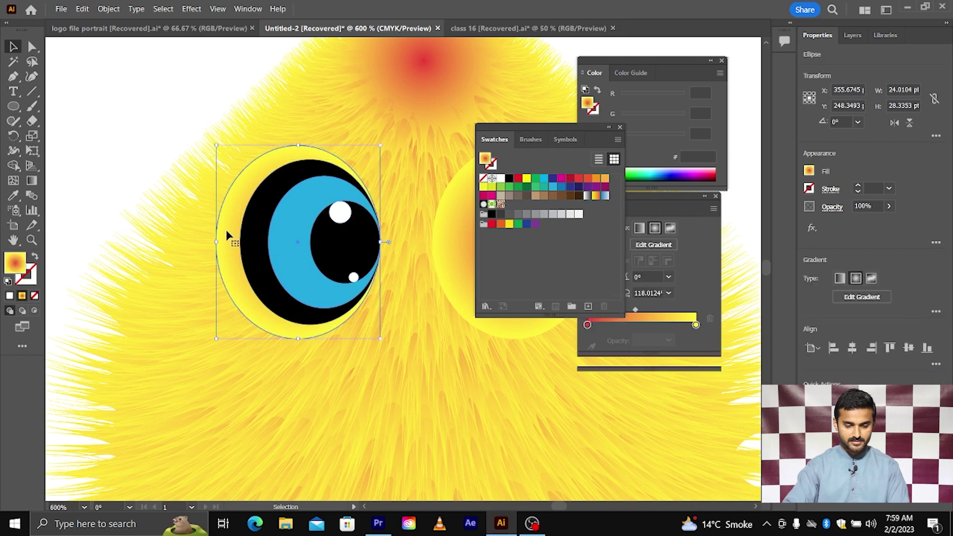
left_click_drag(550, 127, 532, 383)
mouse_move(635, 312)
left_mouse_down()
mouse_move(626, 311)
mouse_move(652, 311)
left_mouse_up()
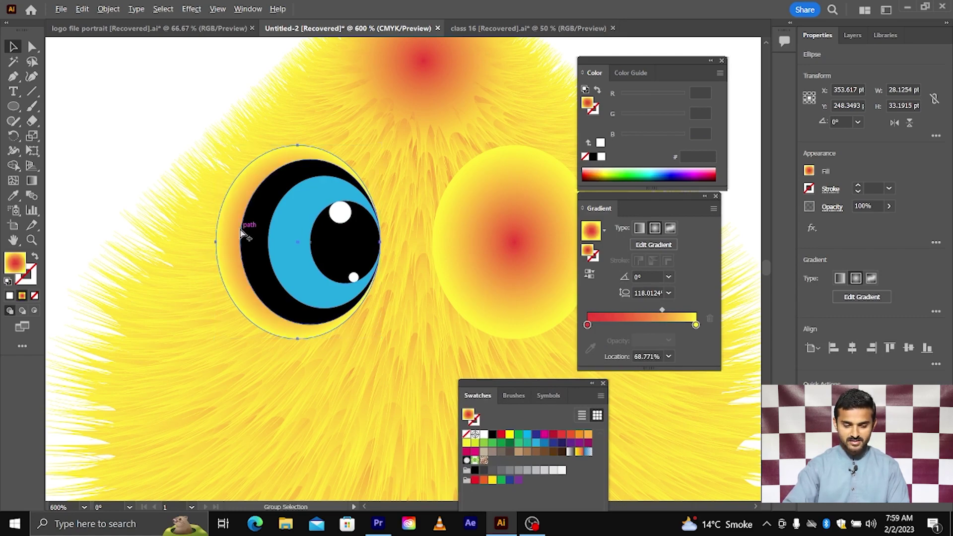
scroll(246, 226, "up", 1)
scroll(237, 237, "down", 3)
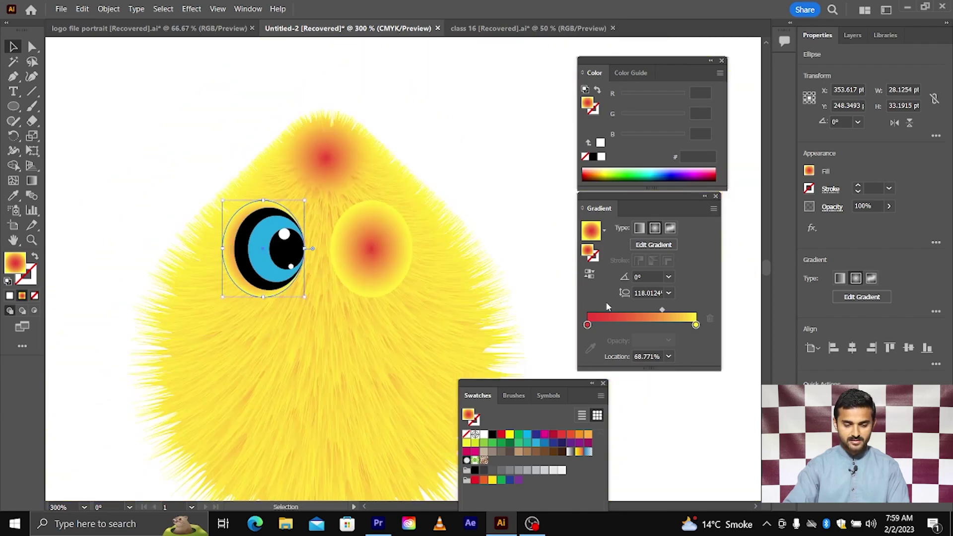
left_click_drag(658, 312, 657, 312)
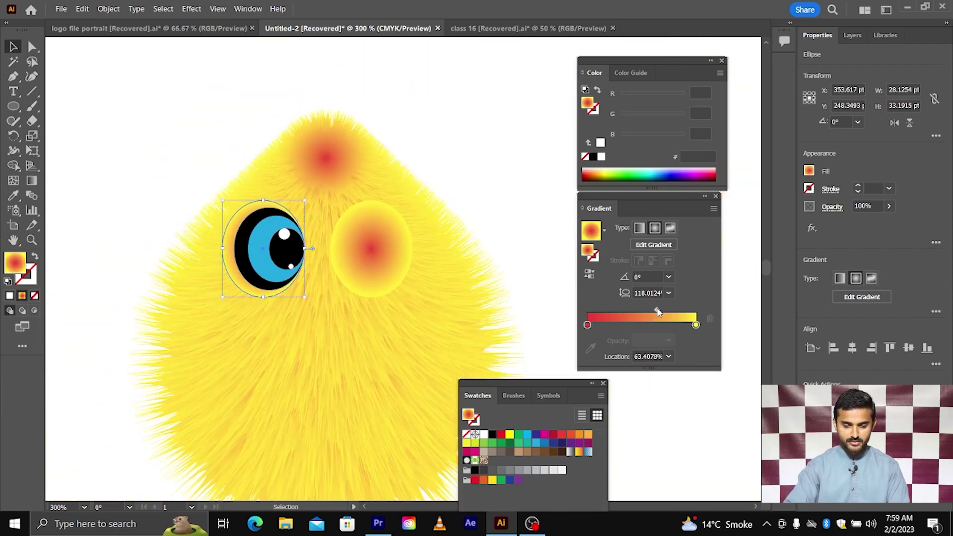
left_click(528, 158)
scroll(525, 154, "down", 1)
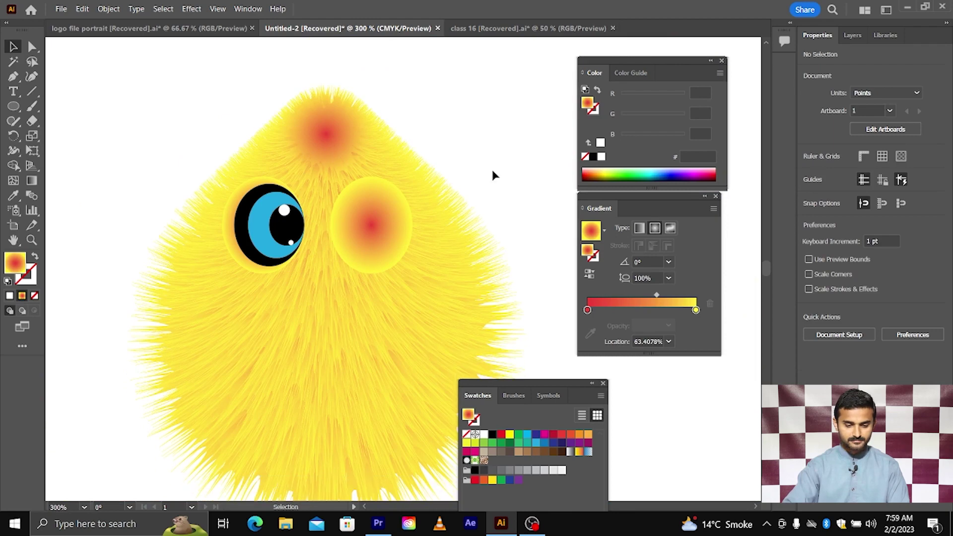
Step: Delete the empty right gradient oval and group the left eye with the gradient oval behind it
left_click(366, 216)
key("Delete")
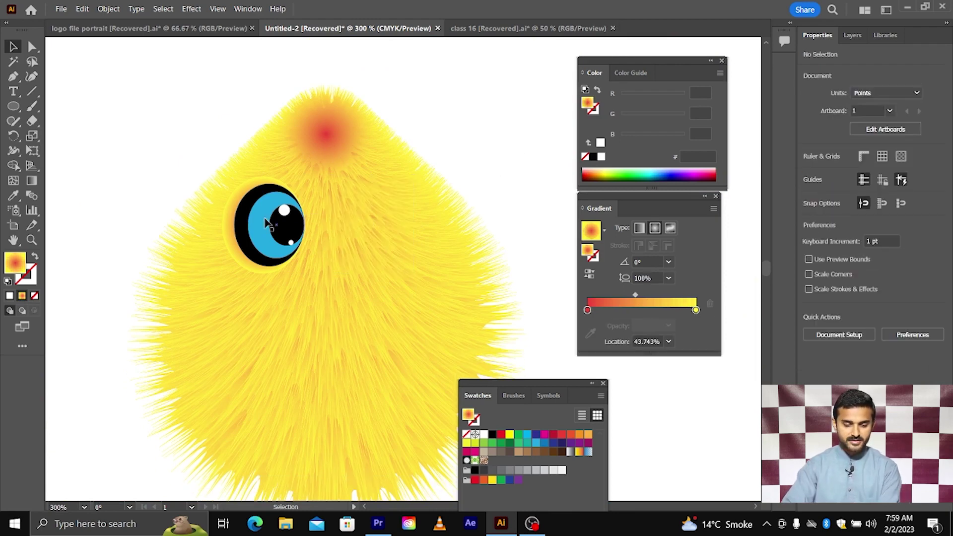
left_click(236, 221)
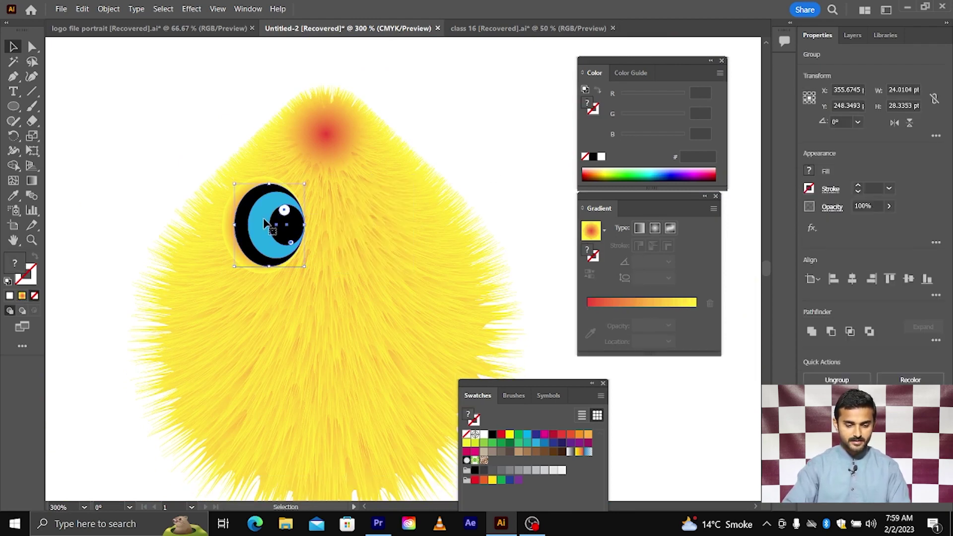
left_click(228, 222, "shift")
scroll(254, 223, "up", 1)
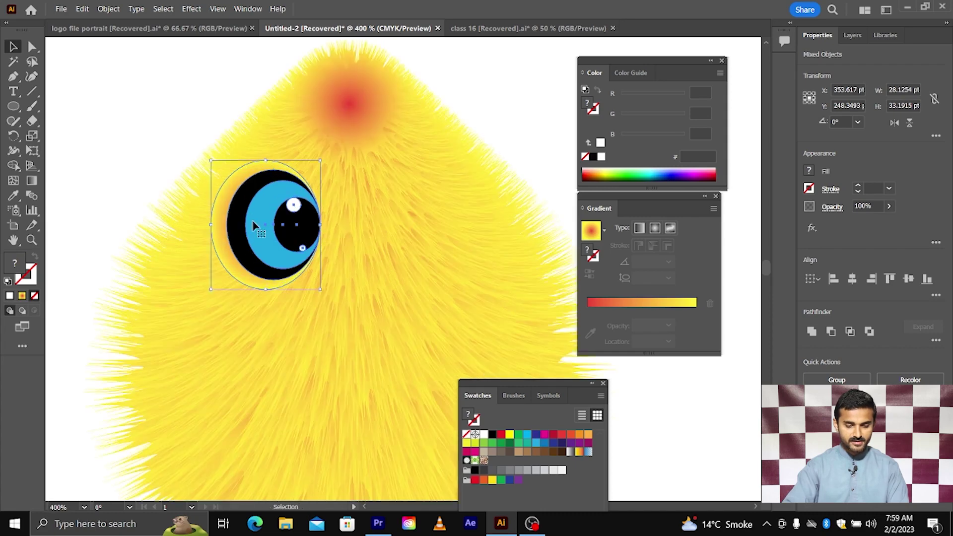
key("ctrl+g")
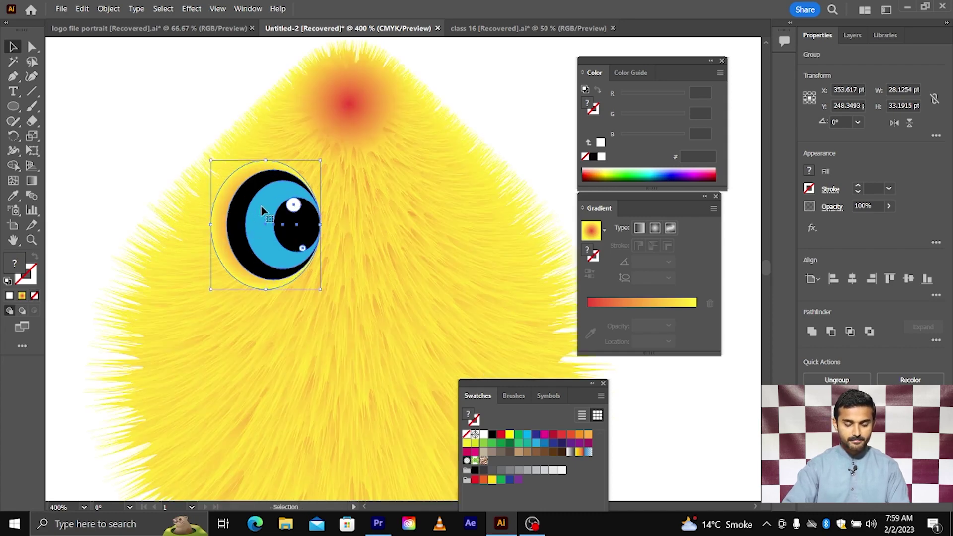
Step: Create a reflected copy of the left eye group across the vertical axis
right_click(263, 211)
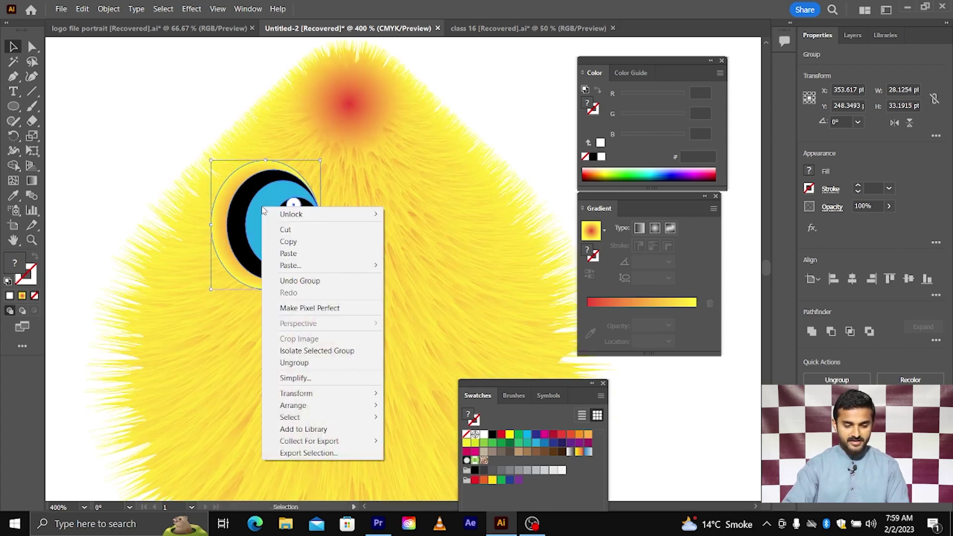
mouse_move(328, 393)
left_click(417, 433)
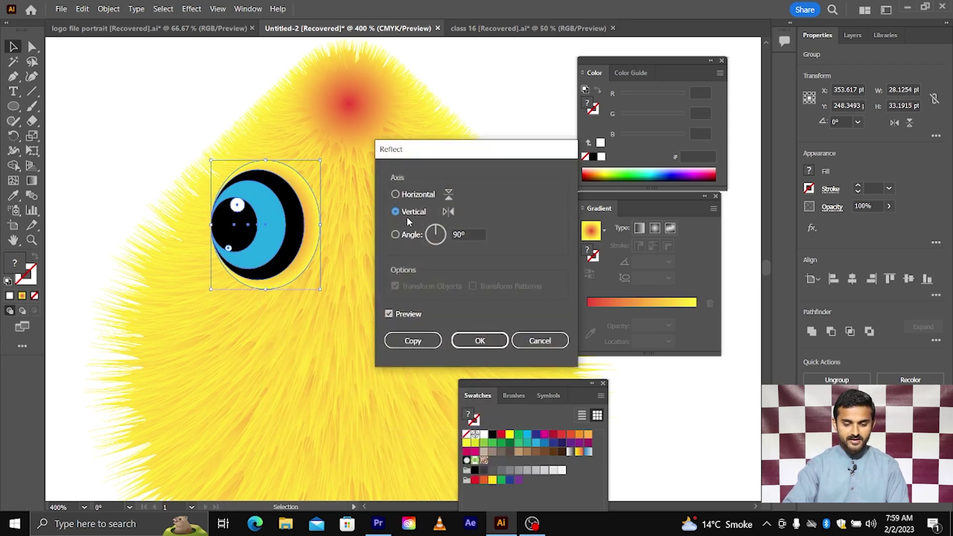
left_click(415, 340)
scroll(484, 154, "right", 1)
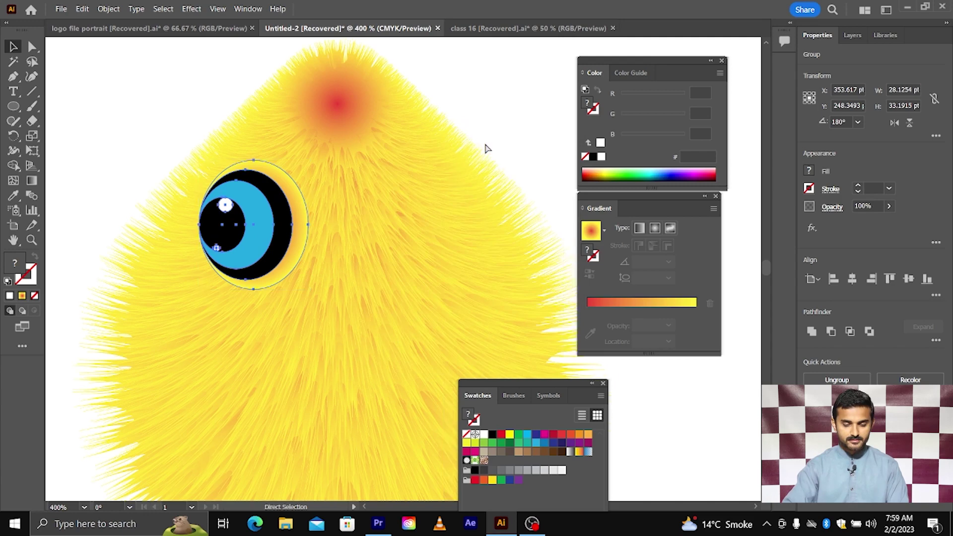
Step: Move the mirrored eye to the right side of the face and shift the left eye slightly inward towards it
left_click_drag(253, 219, 387, 227)
left_click_drag(266, 237, 276, 237)
key("ctrl+minus")
key("ctrl+minus")
key("ctrl+minus")
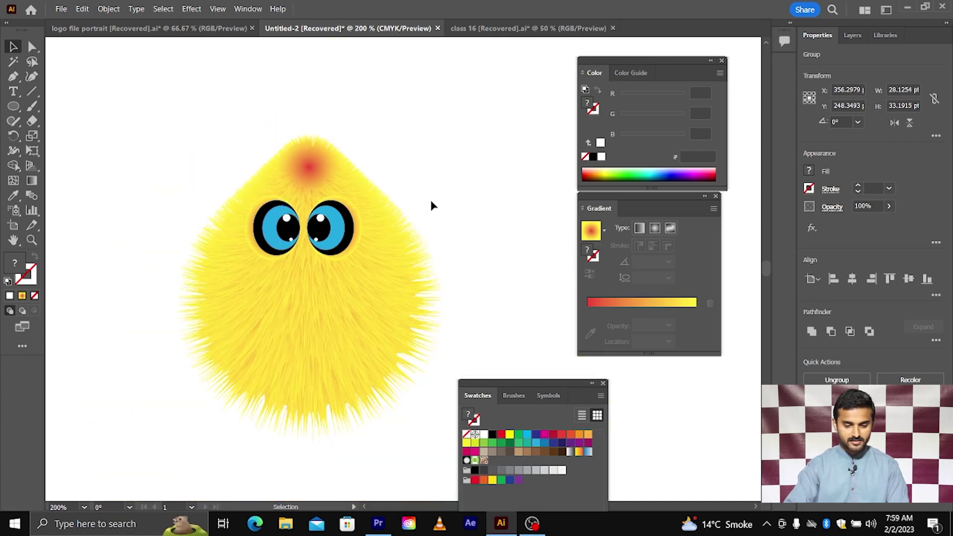
left_click(430, 198)
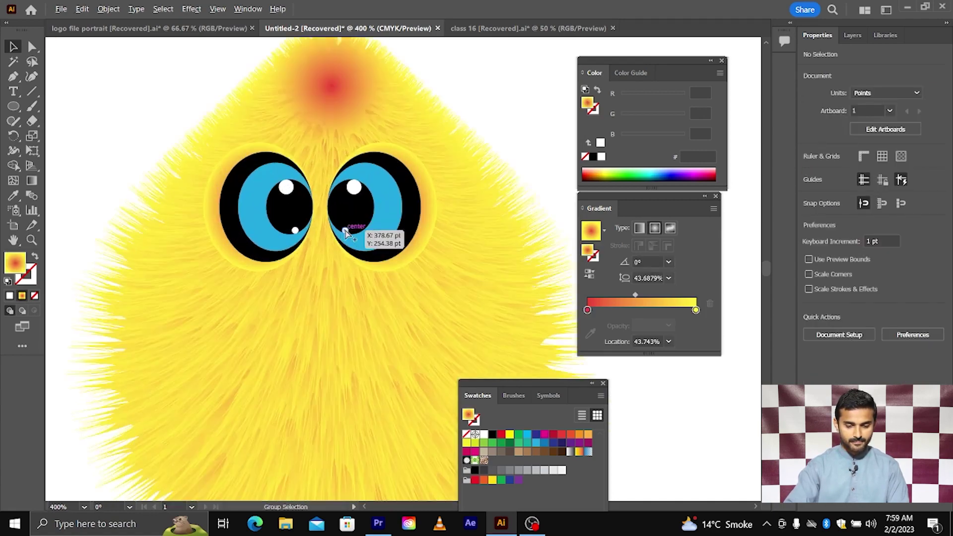
Step: Select both eyes and shift them together slightly right and down to centre them on the furry body
scroll(357, 230, "up", 3)
scroll(361, 230, "down", 5)
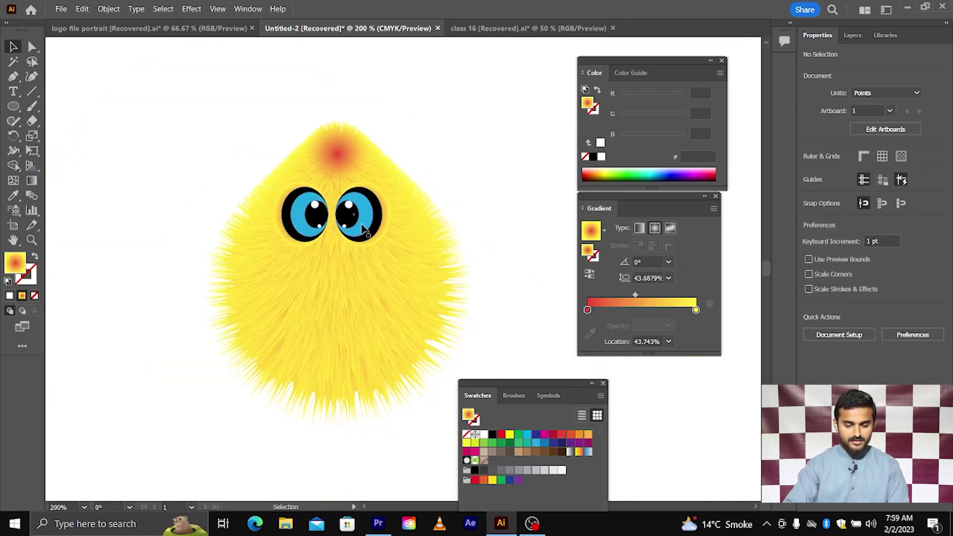
scroll(362, 230, "up", 4)
left_click(322, 218)
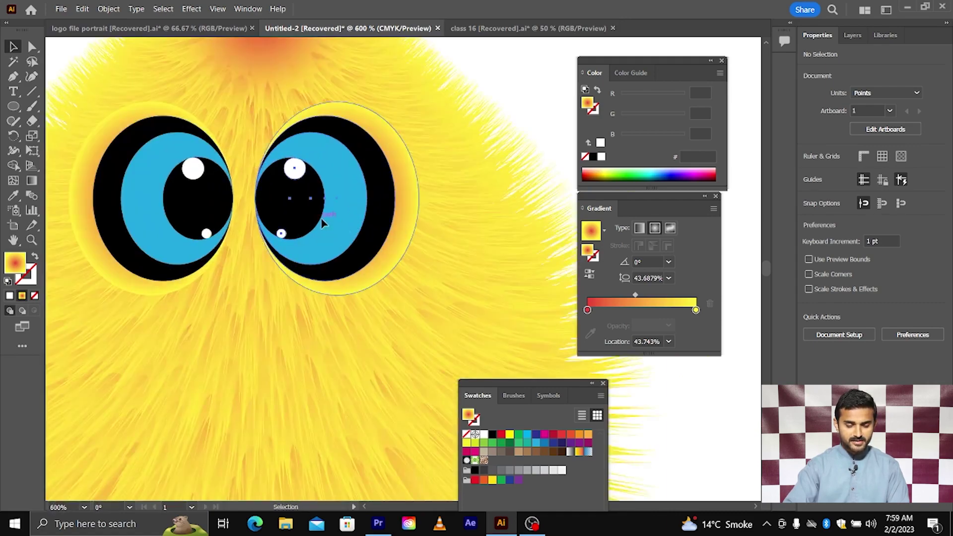
scroll(322, 218, "left", 1)
left_click(193, 193, "shift")
left_click_drag(339, 211, 350, 213)
scroll(350, 213, "down", 3)
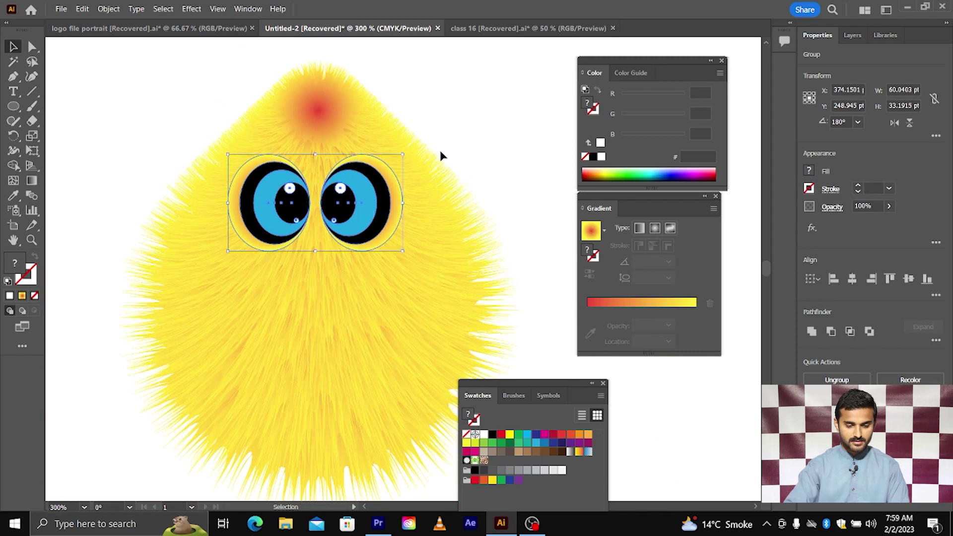
left_click(440, 155)
scroll(440, 157, "down", 1)
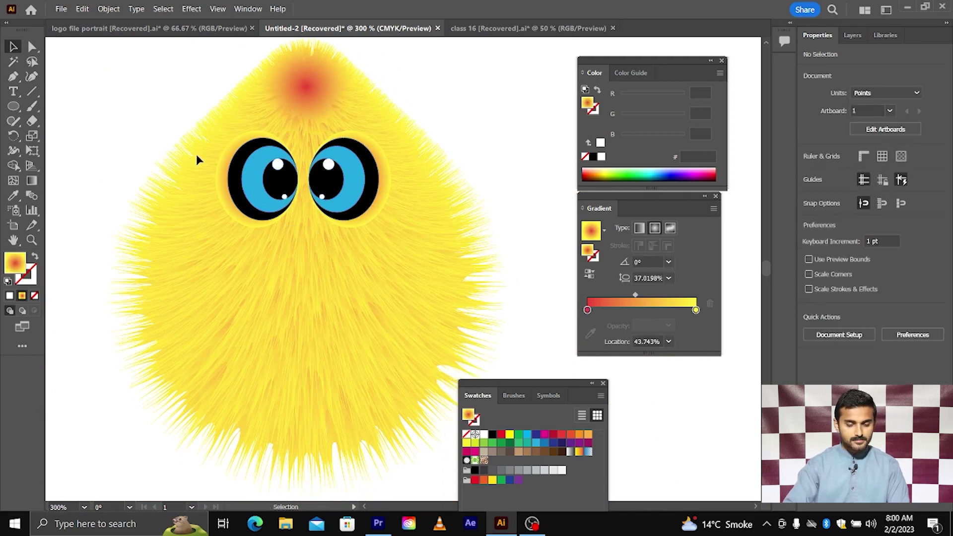
Step: Draw a tall ellipse about 19.2 × 32.9 pt for the nose and centre it just below and between the eyes
left_click(13, 105)
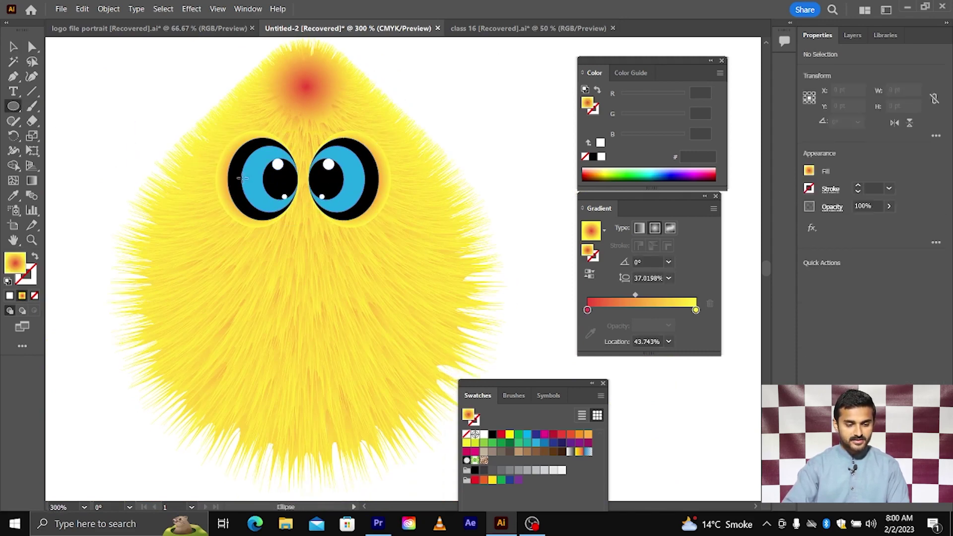
left_click_drag(284, 212, 340, 307)
left_click(13, 46)
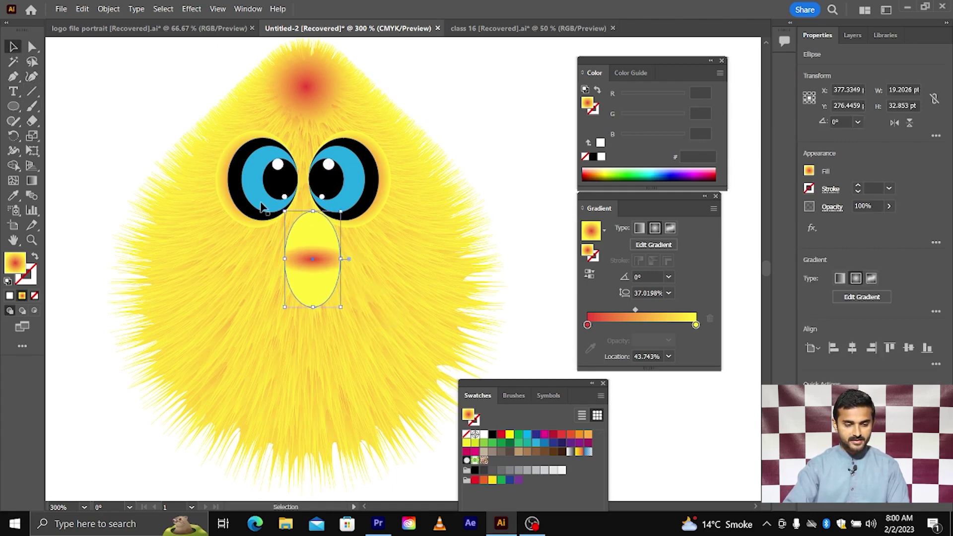
scroll(312, 247, "up", 1)
left_click_drag(313, 247, 306, 248)
scroll(308, 249, "up", 1)
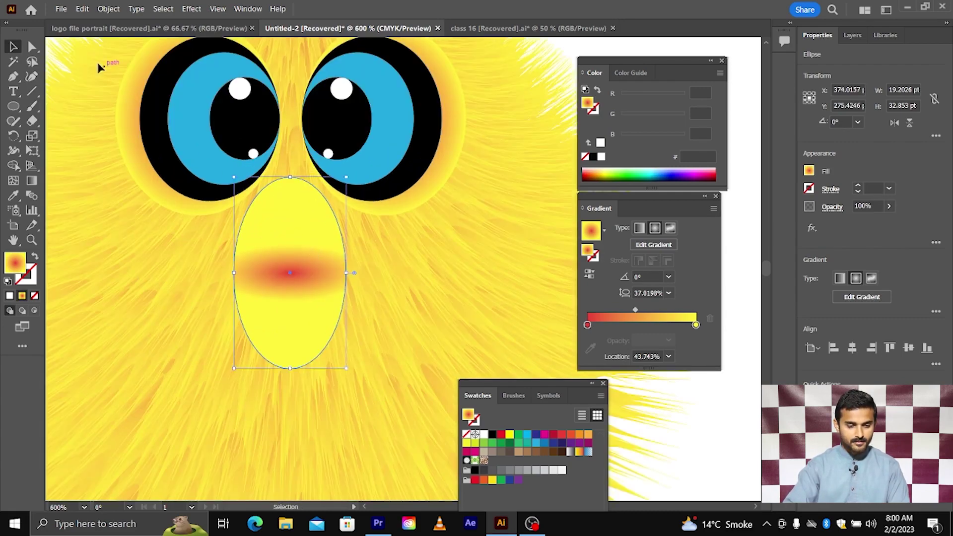
Step: Convert the top anchor point of the nose ellipse to a corner
left_click(34, 47)
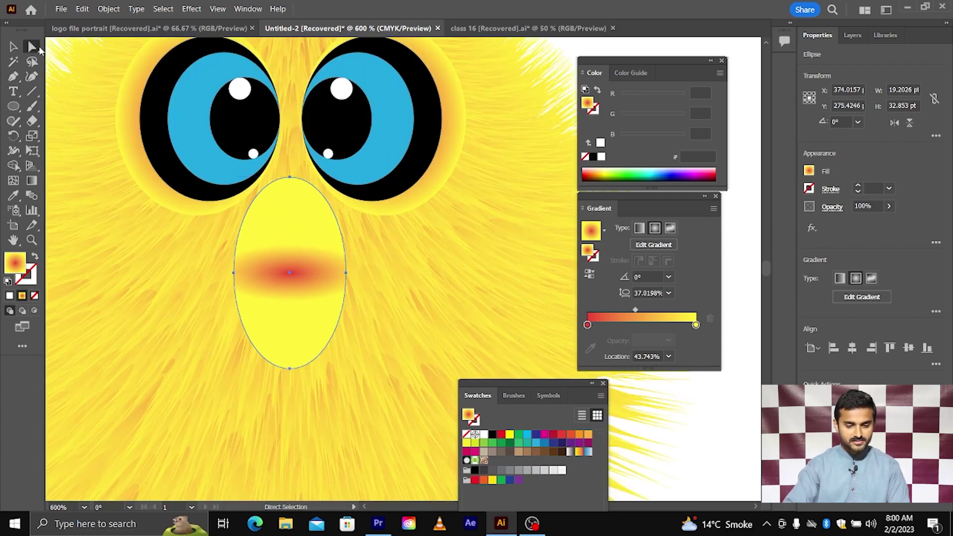
left_click(290, 178)
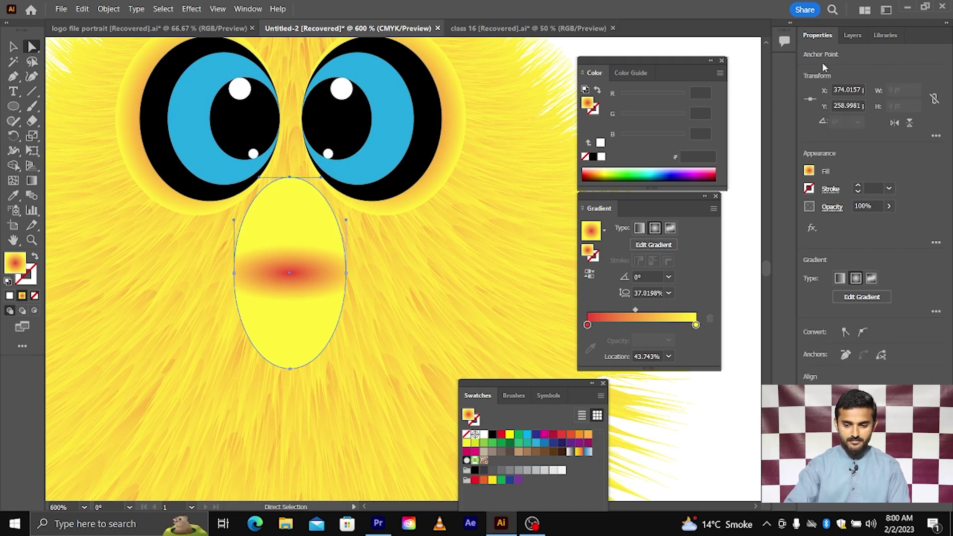
left_click(845, 333)
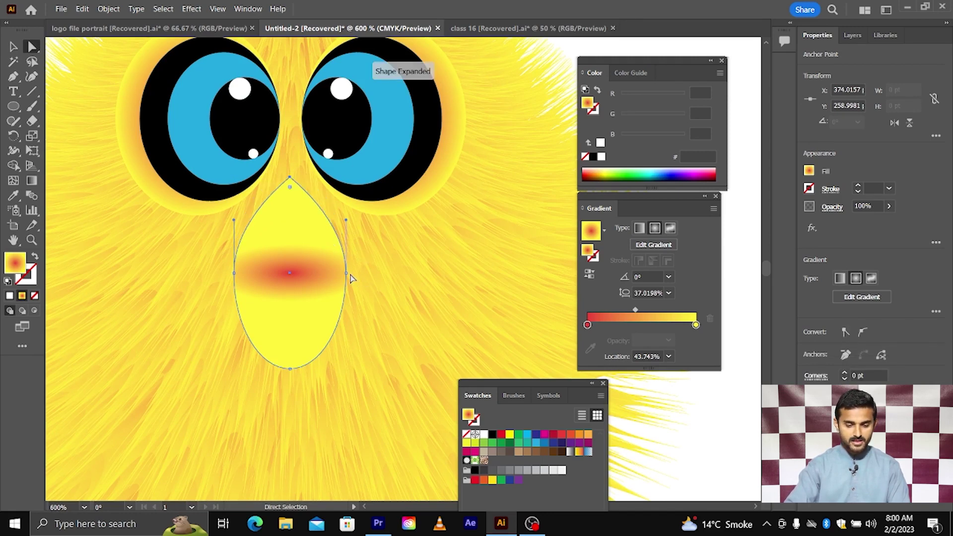
Step: Reposition both side anchor points of the nose together to turn it into a teardrop with a narrow top
left_click_drag(347, 273, 347, 288)
key("ctrl+z")
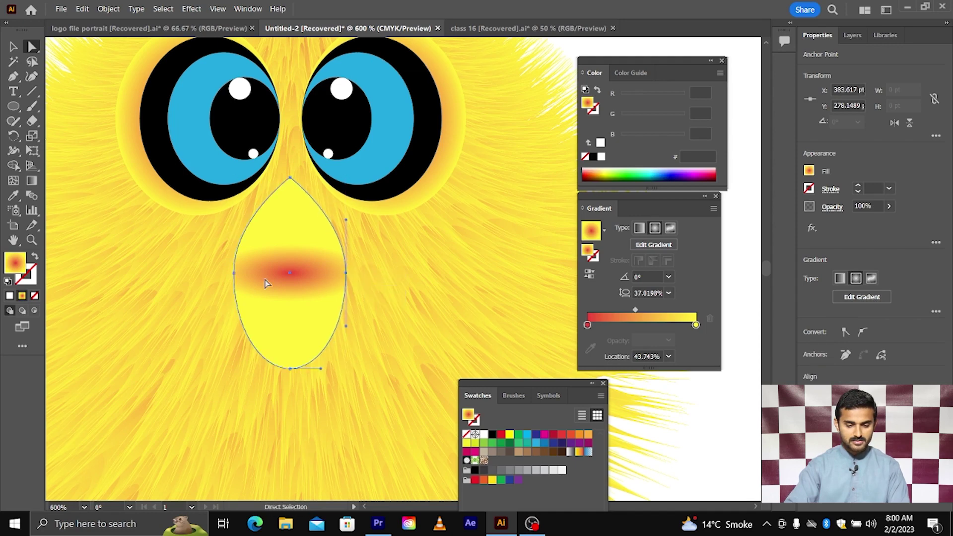
left_click(234, 274, "shift")
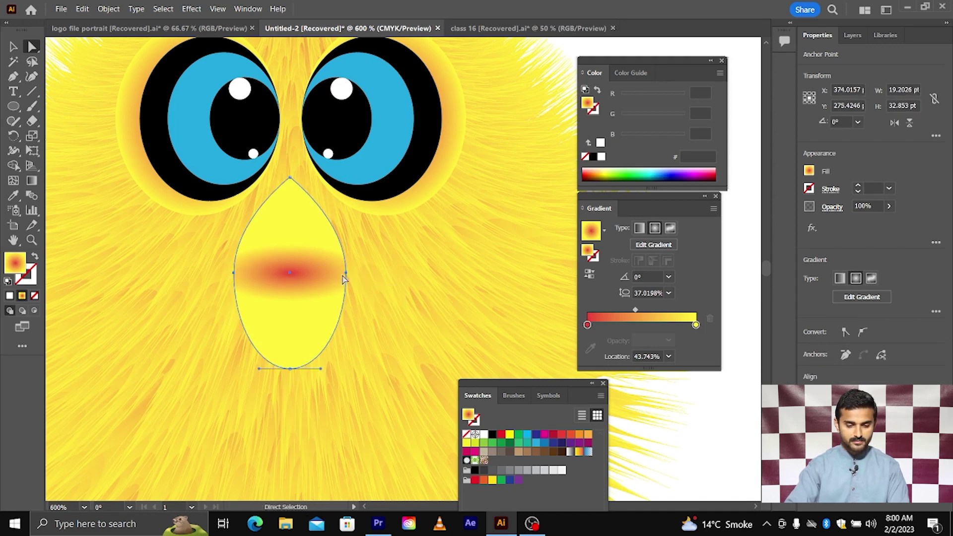
left_click_drag(346, 274, 304, 263)
scroll(346, 292, "down", 1)
left_click(13, 47)
scroll(313, 236, "down", 1)
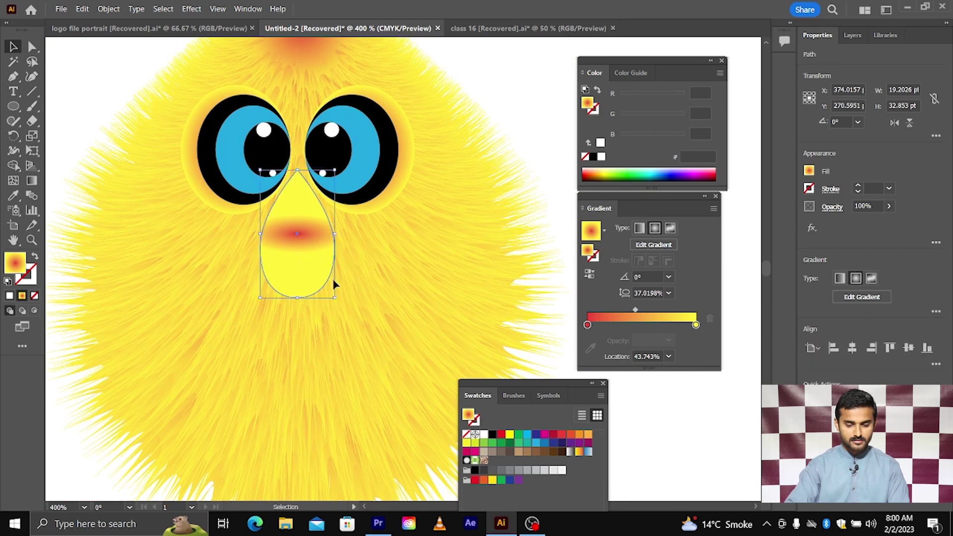
Step: Reset the nose's gradient to an even radial fill with a 100% aspect ratio by switching it to linear and back to radial
scroll(534, 329, "down", 3)
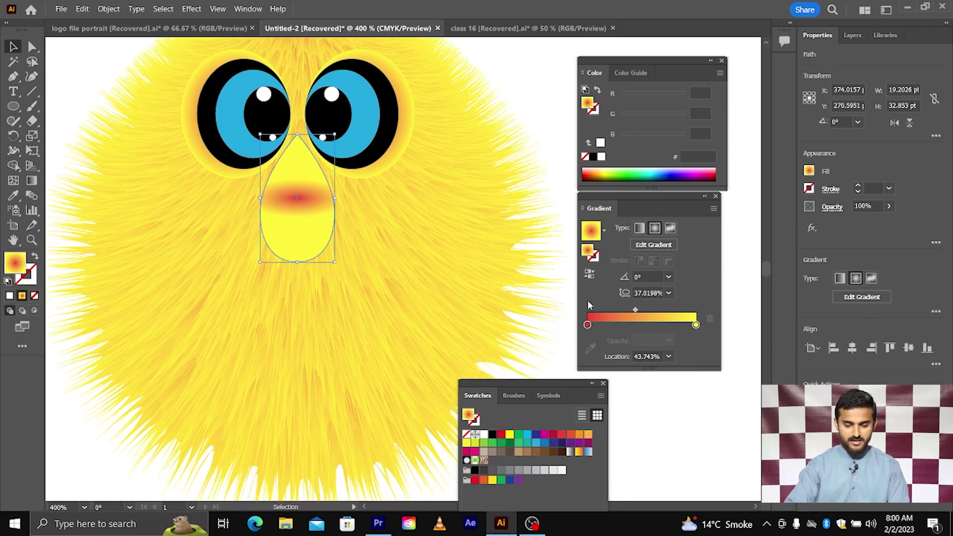
left_click(639, 228)
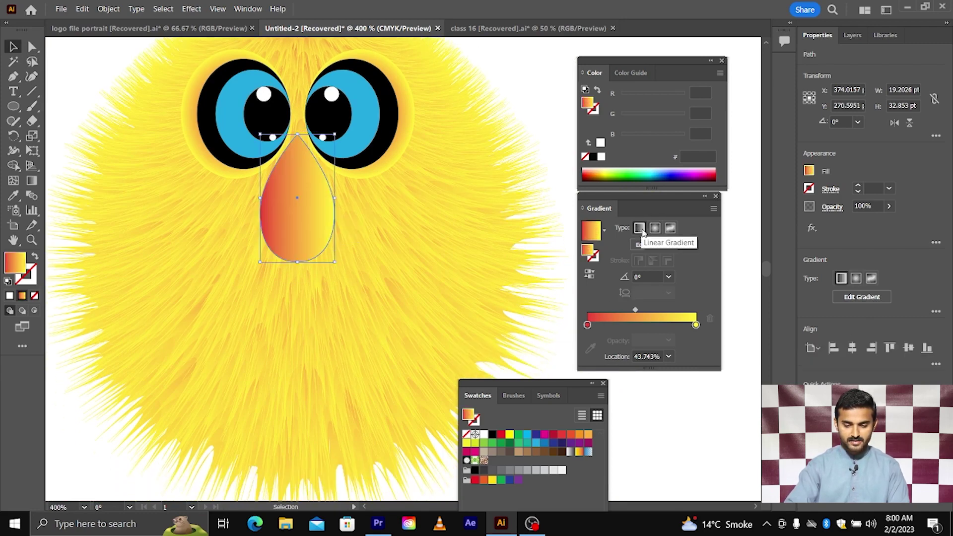
left_click(655, 228)
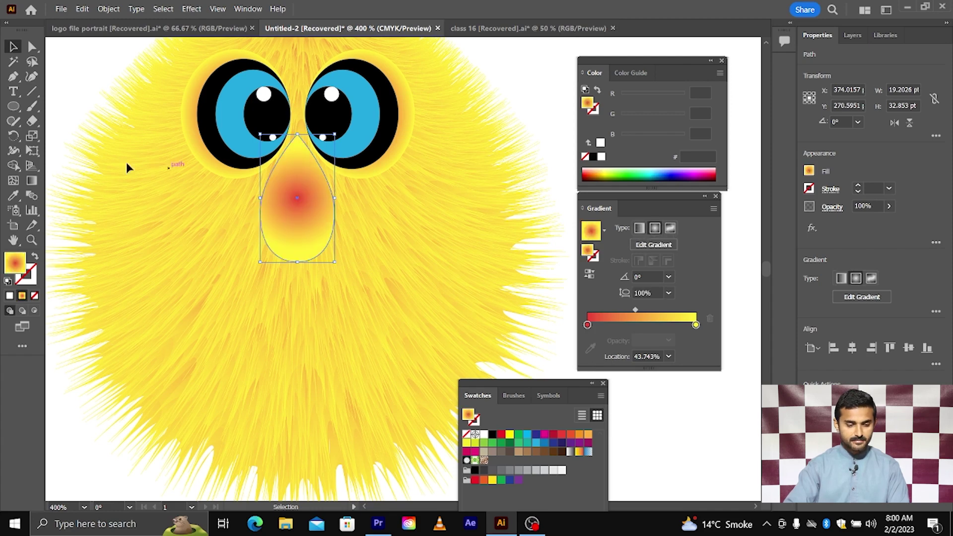
Step: Redraw the nose's radial gradient from just below its centre diagonally outward past the lower-right edge, at an angle of about -53°
left_click(31, 181)
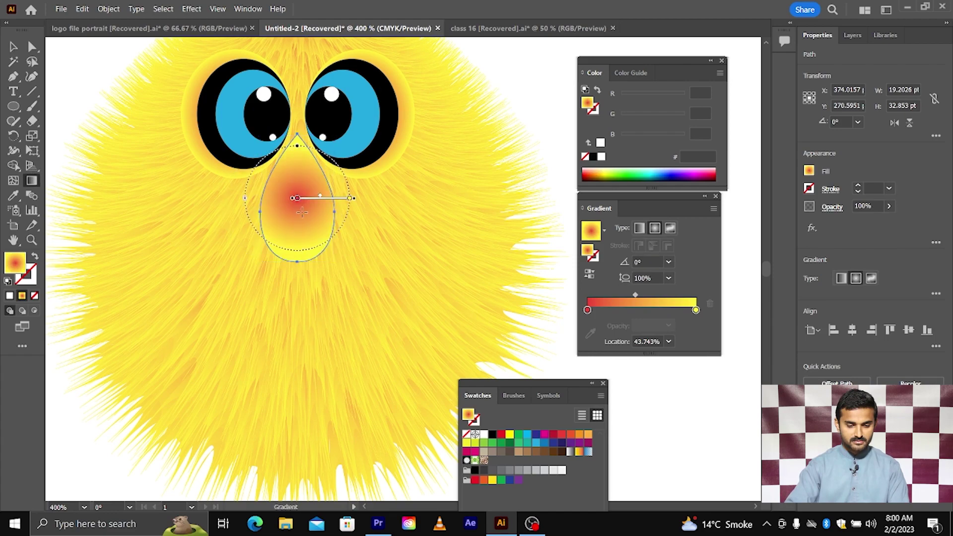
left_click_drag(298, 208, 349, 277)
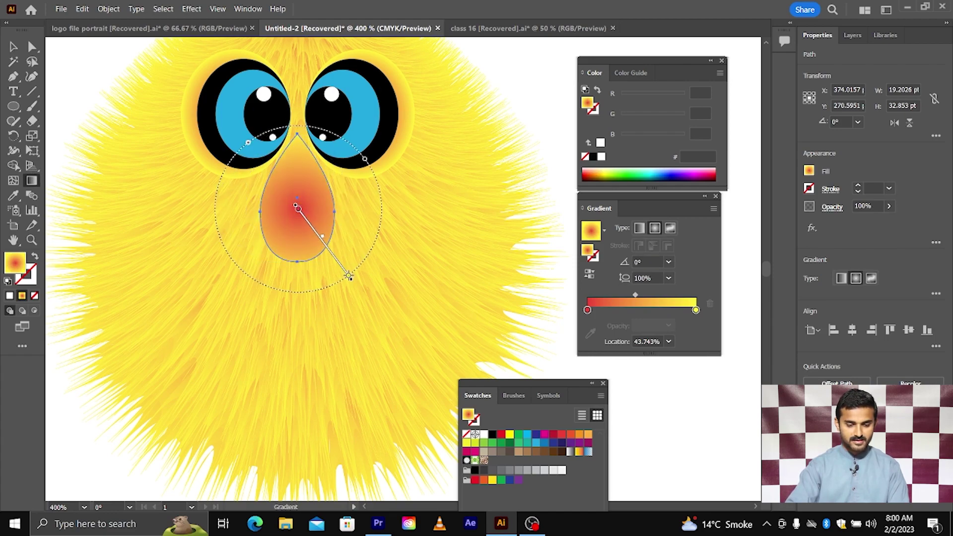
scroll(349, 276, "down", 2)
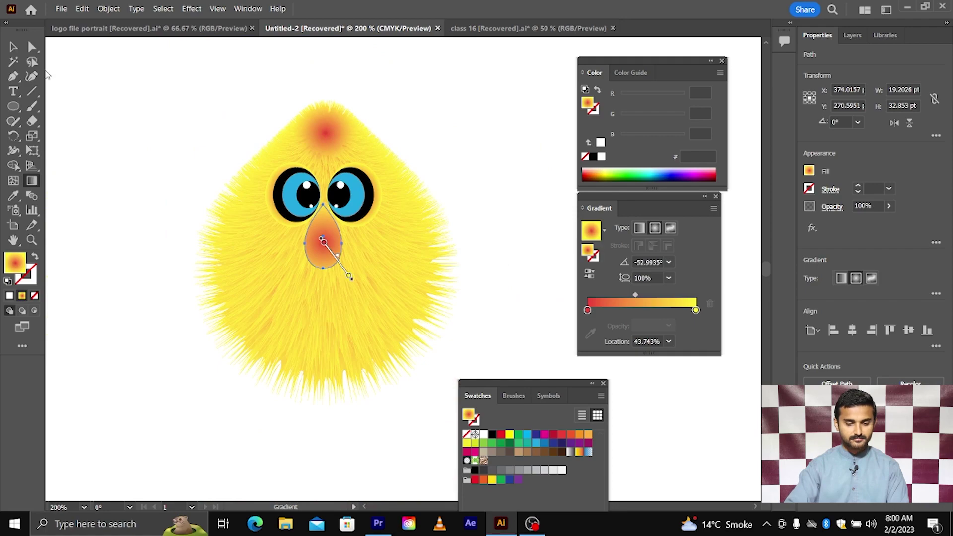
Step: Shift the midpoint between the red and yellow stops of the nose's gradient to about 58.5%
left_click(13, 47)
left_click(259, 210)
scroll(259, 211, "right", 1)
left_click(316, 239)
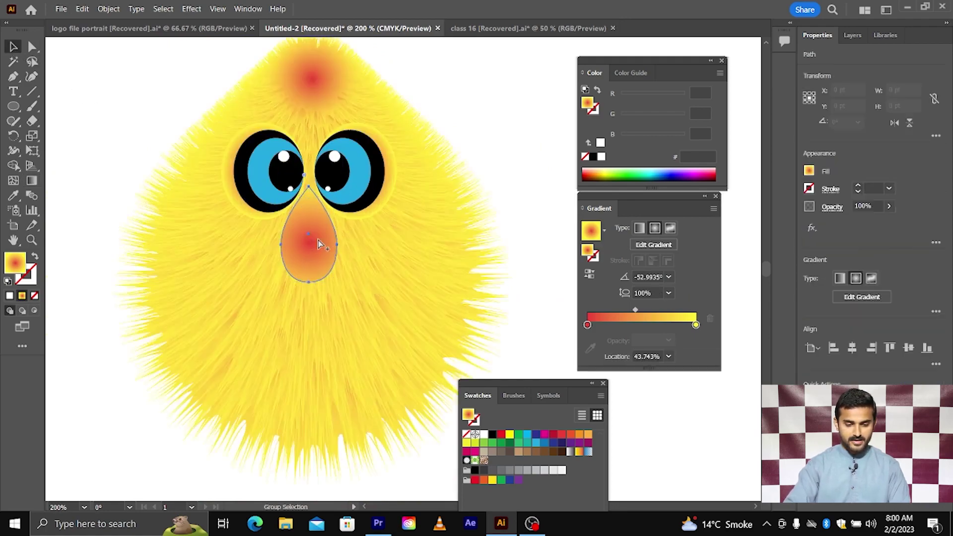
scroll(318, 241, "up", 2)
left_click_drag(635, 312, 647, 311)
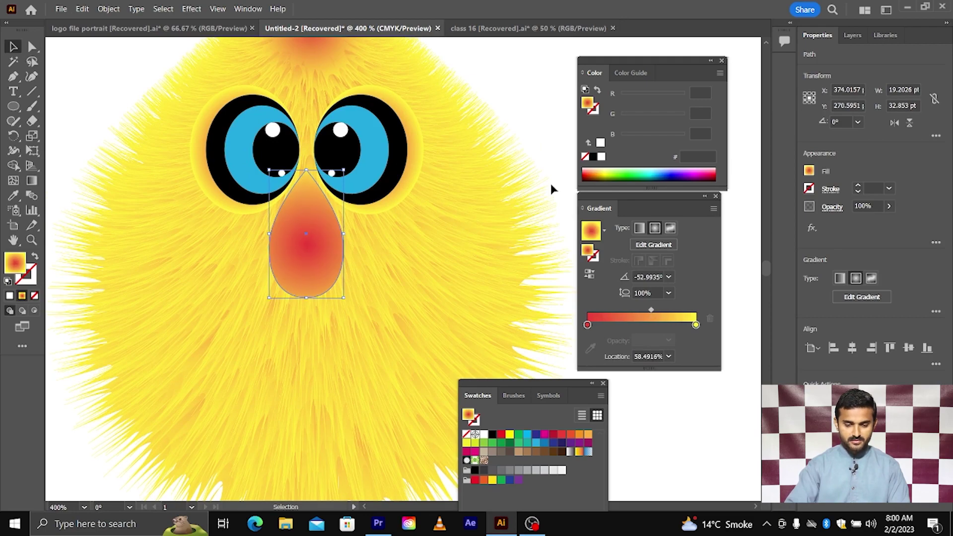
left_click(551, 189)
scroll(551, 188, "down", 4)
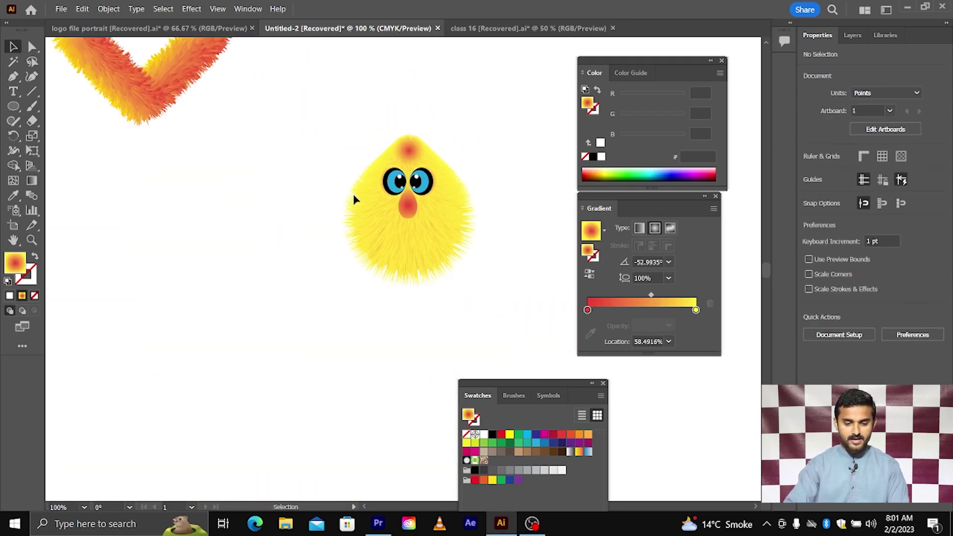
Step: Draw a rectangle about 282 × 230 pt over the whole furry character and fill it with black
scroll(307, 180, "up", 2)
left_click(13, 106)
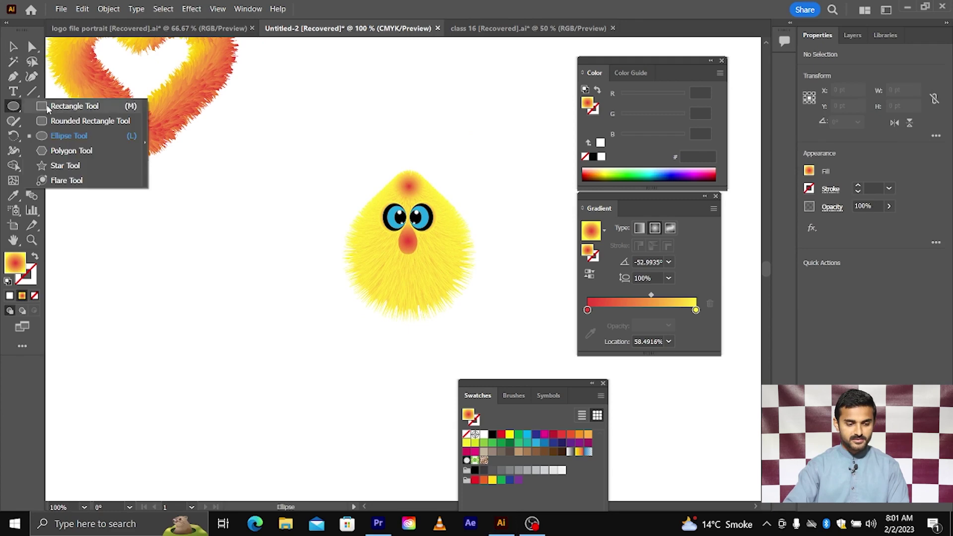
left_click(64, 102)
left_click_drag(266, 124, 540, 347)
left_click(493, 435)
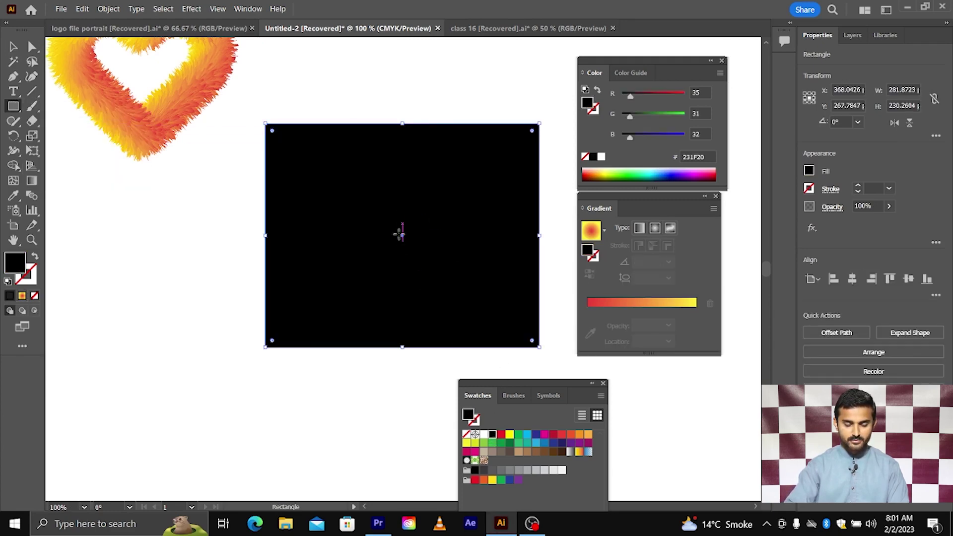
Step: Send the black rectangle to the back behind the furry character and deselect it
key("v")
scroll(319, 206, "right", 1)
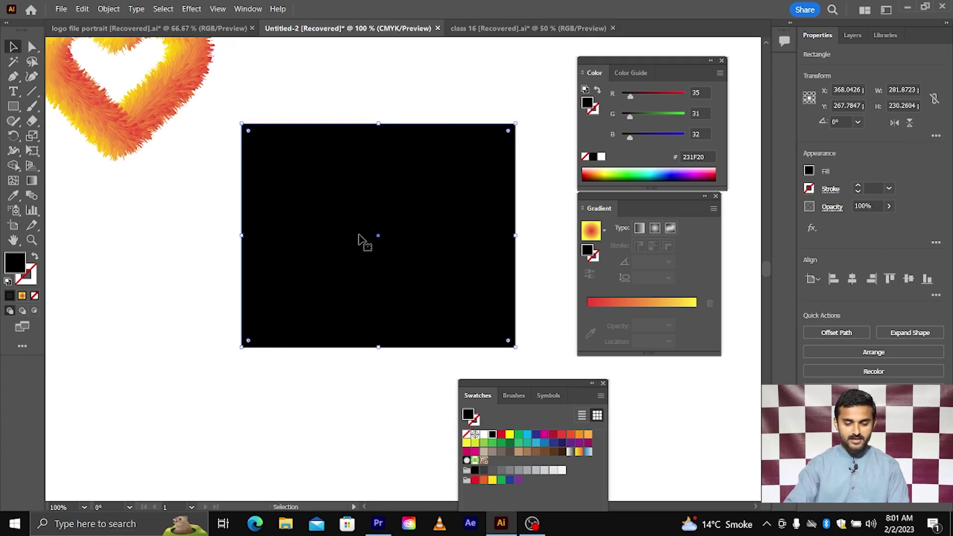
scroll(371, 233, "down", 1)
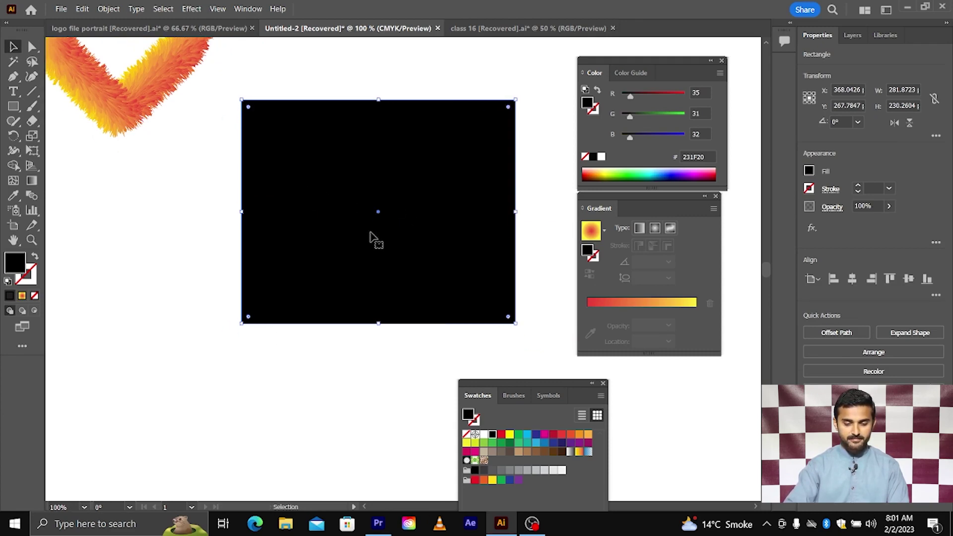
right_click(309, 174)
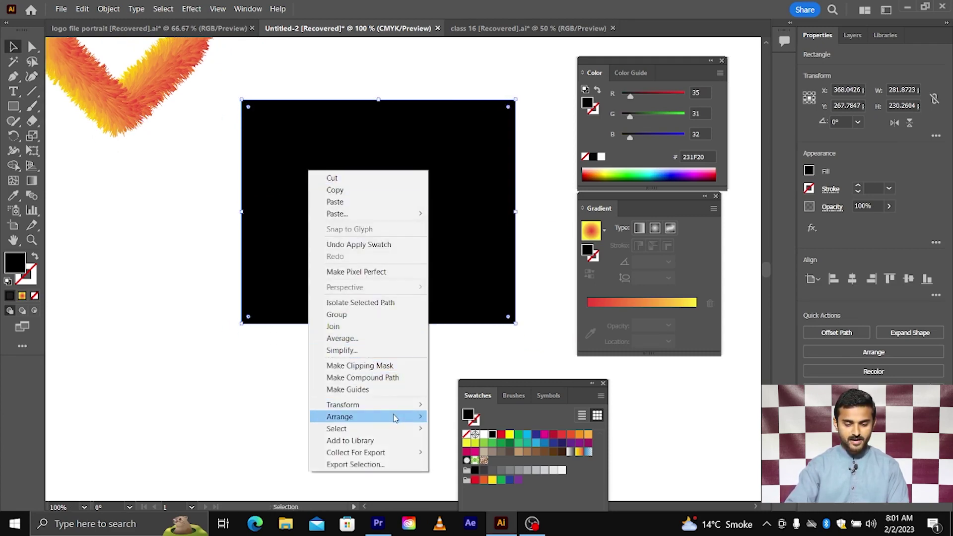
mouse_move(396, 418)
left_click(465, 454)
left_click(350, 403)
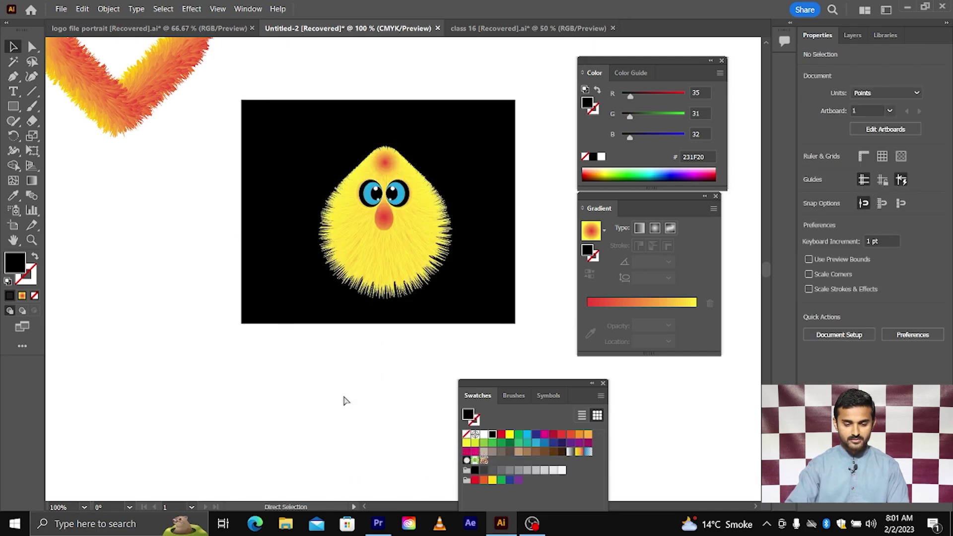
Step: Examine the furry character's face and fur edges against the black background
scroll(345, 391, "right", 1)
scroll(406, 339, "up", 1)
scroll(404, 337, "up", 1)
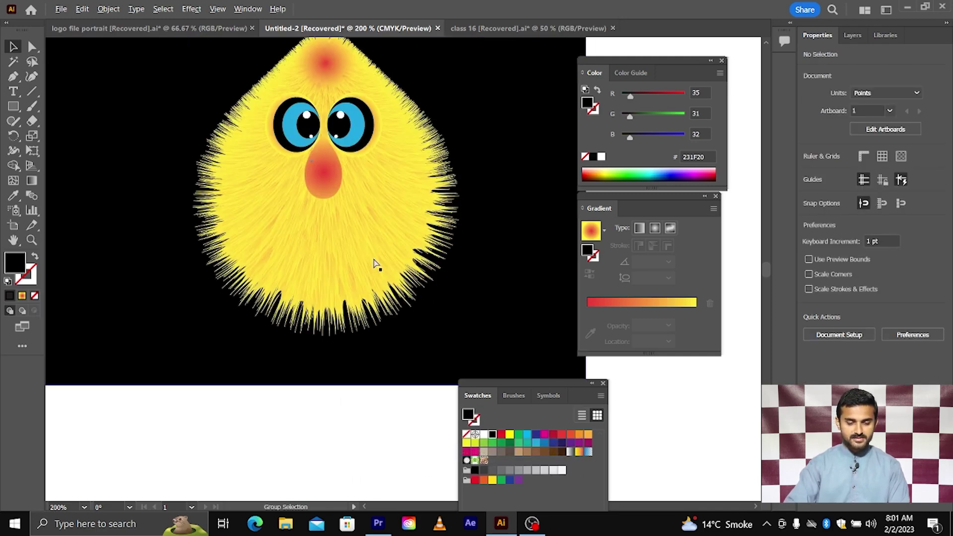
scroll(377, 262, "up", 2)
scroll(464, 205, "up", 2)
scroll(472, 204, "left", 1)
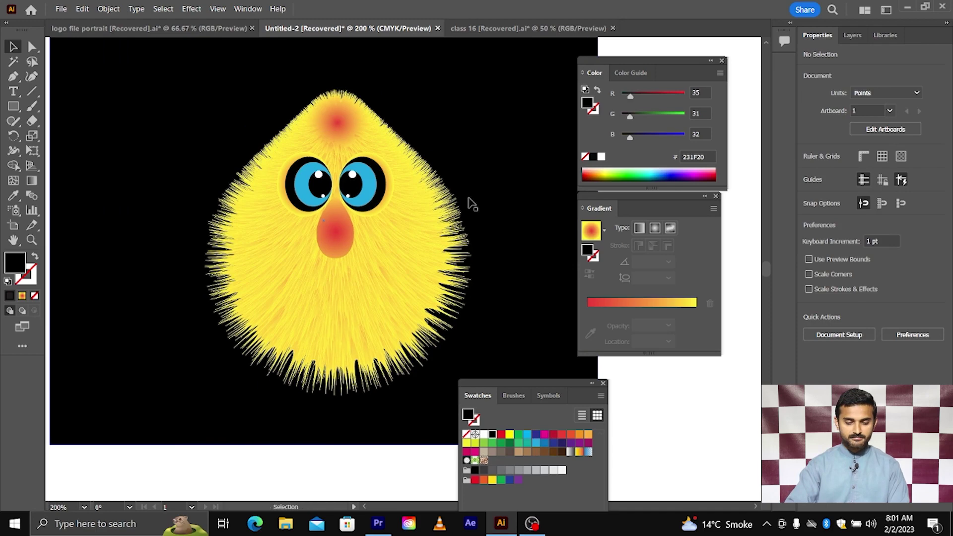
scroll(478, 218, "down", 1)
scroll(478, 217, "right", 1)
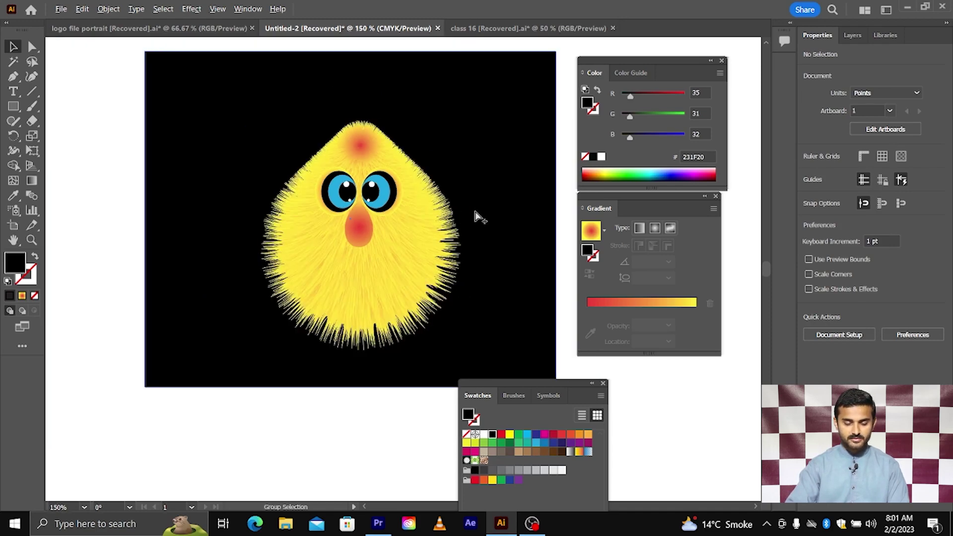
scroll(478, 217, "up", 1)
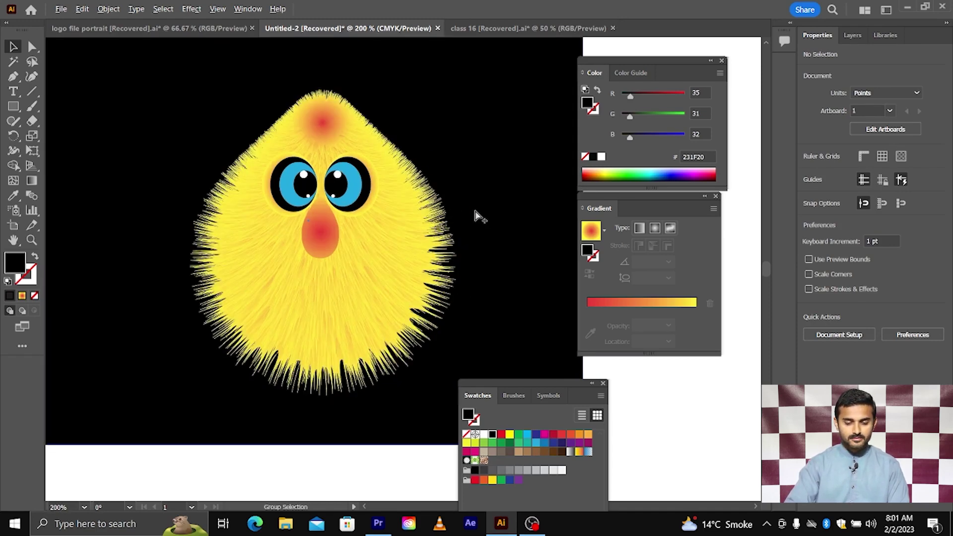
scroll(476, 213, "down", 1)
key("alt")
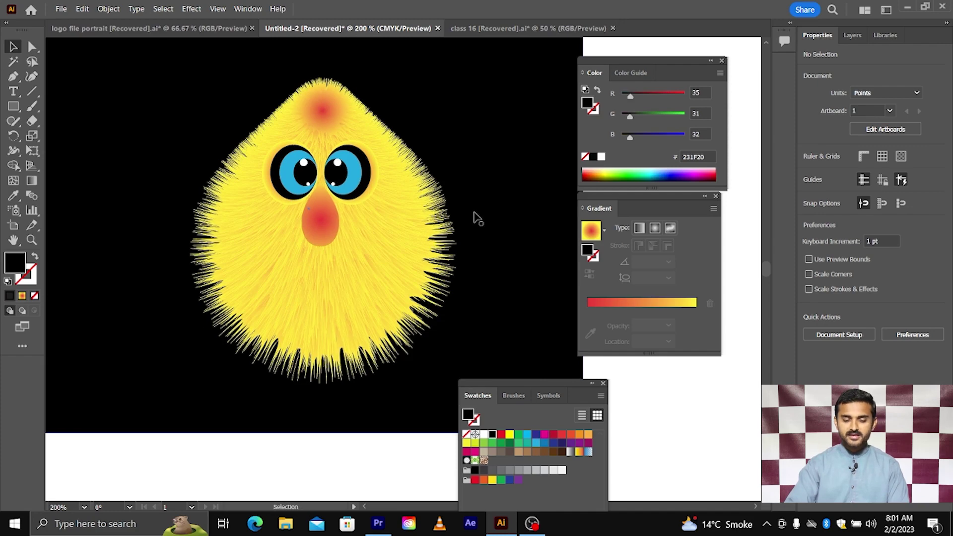